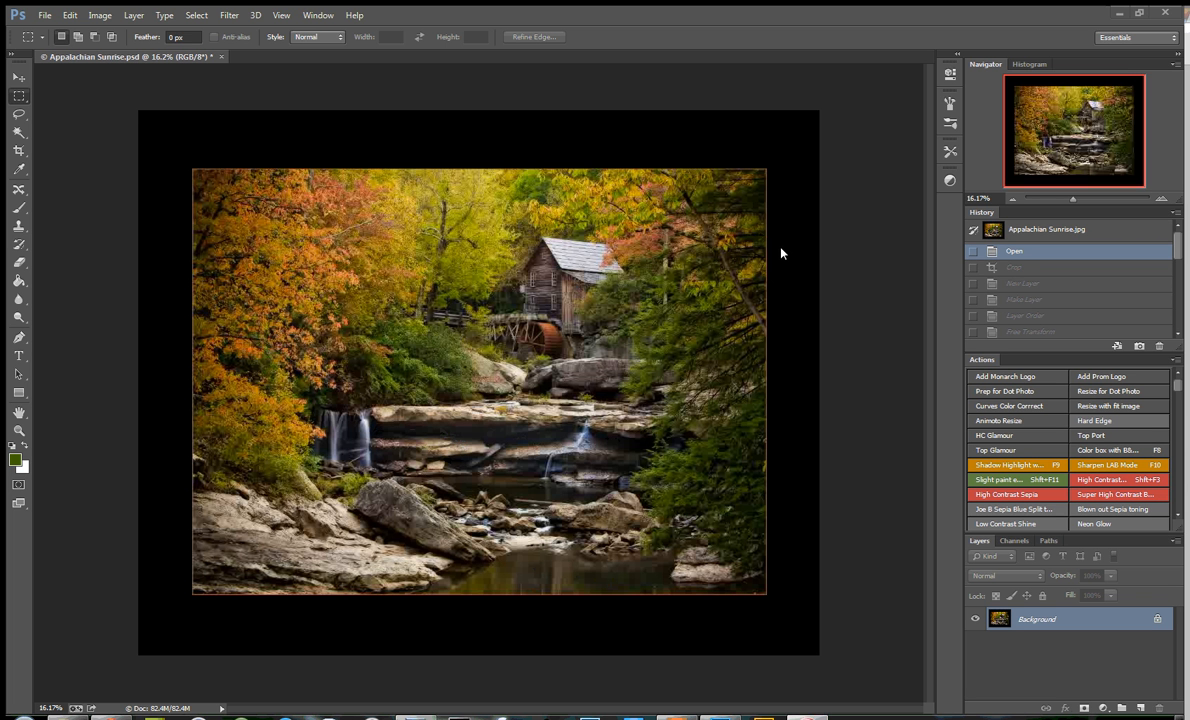
# Step: Return the image to its cropped history state and place a new empty layer beneath the unlocked photo layer
pyautogui.click(1014, 271)
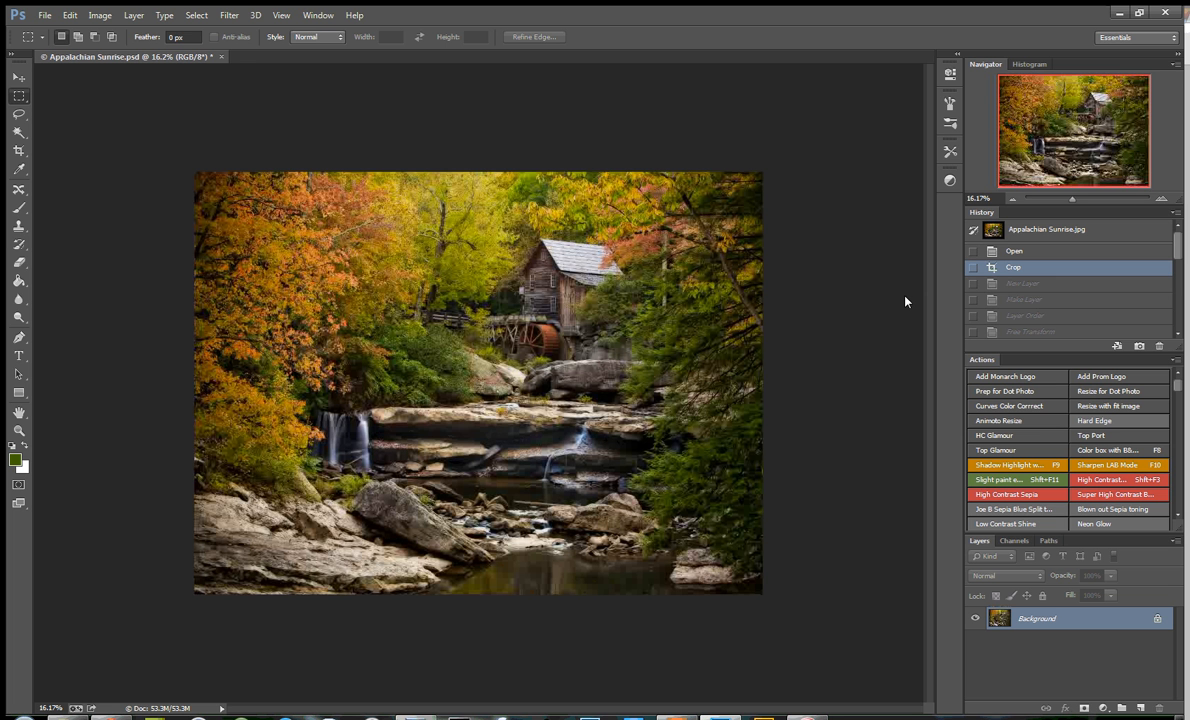
pyautogui.click(1141, 709)
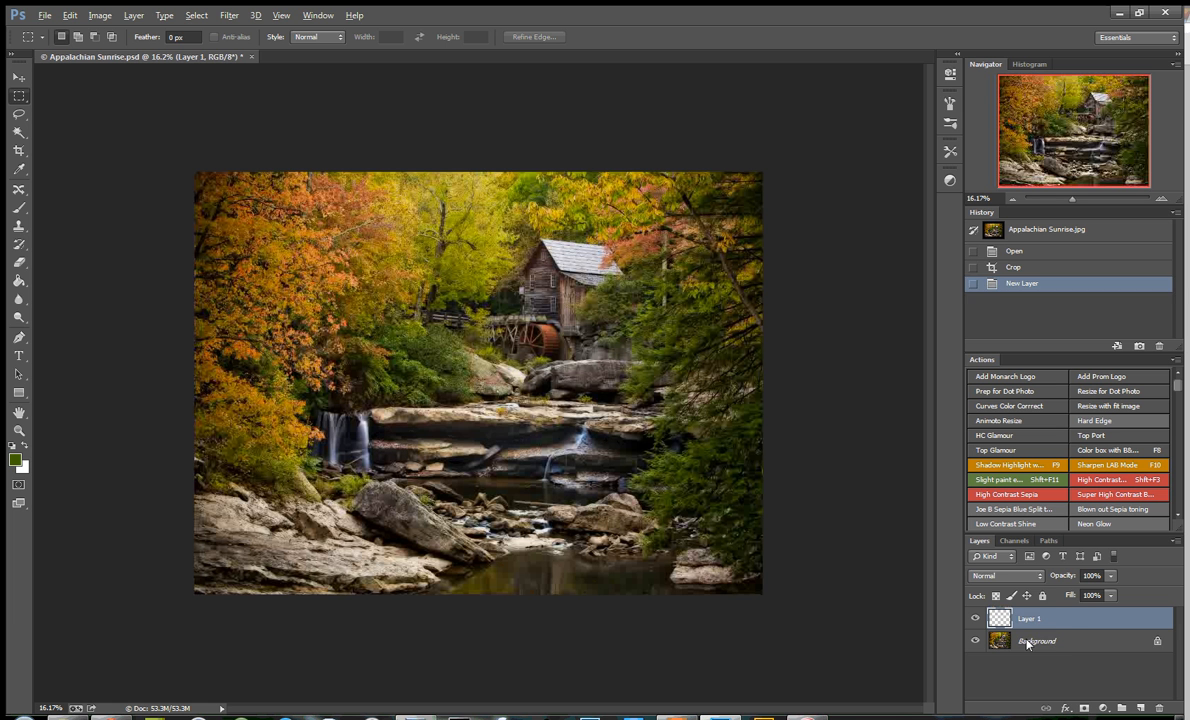
pyautogui.keyDown('alt'); pyautogui.doubleClick(1027, 643); pyautogui.keyUp('alt')
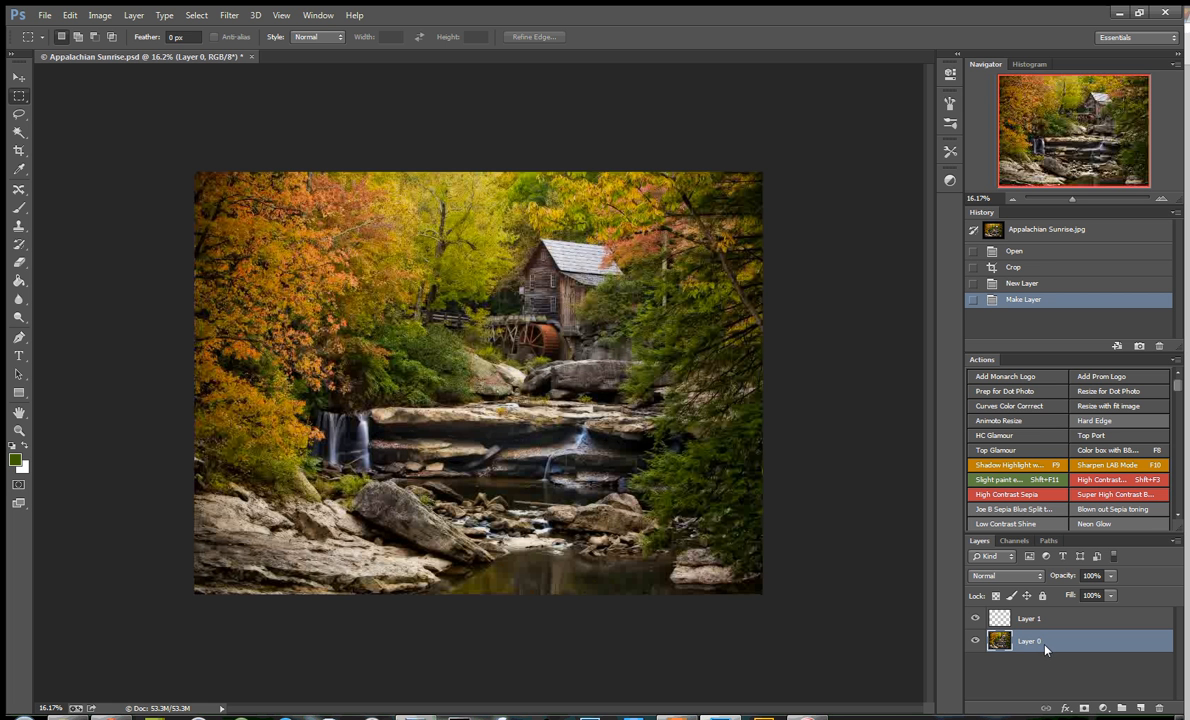
pyautogui.moveTo(1045, 646); pyautogui.dragTo(1032, 618)
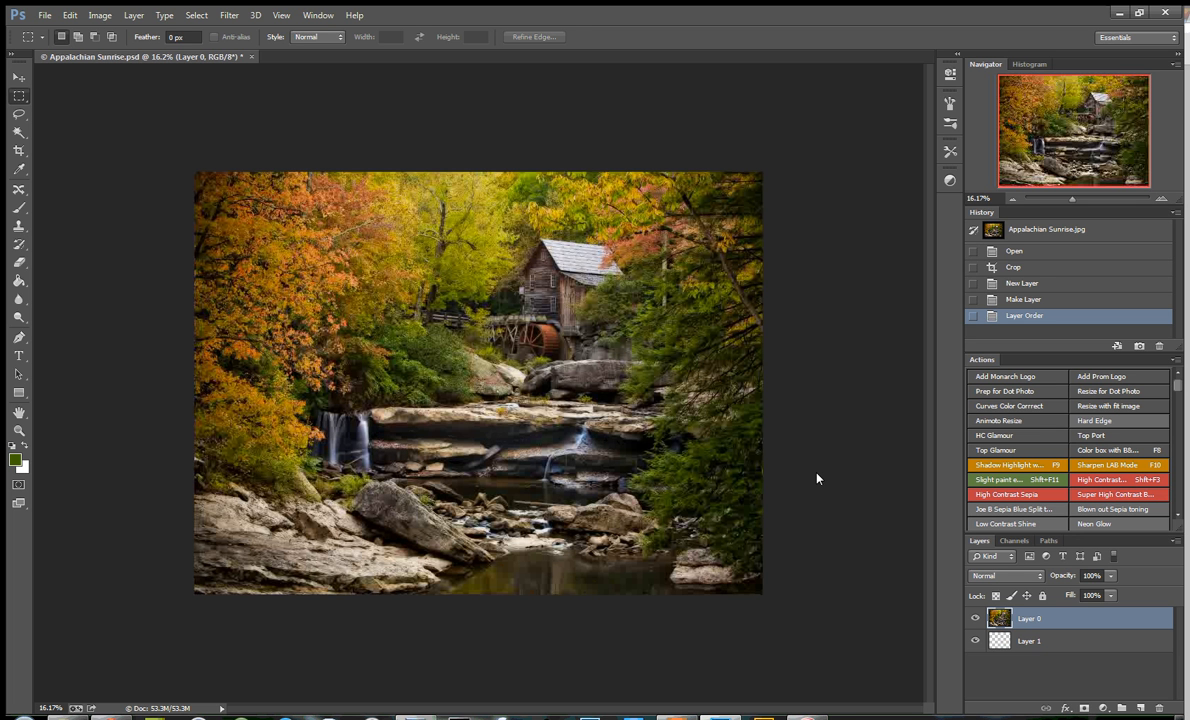
# Step: Free-transform the photo layer down to about 85% and centre it on the canvas to leave an even border
pyautogui.hotkey('ctrl', 't')
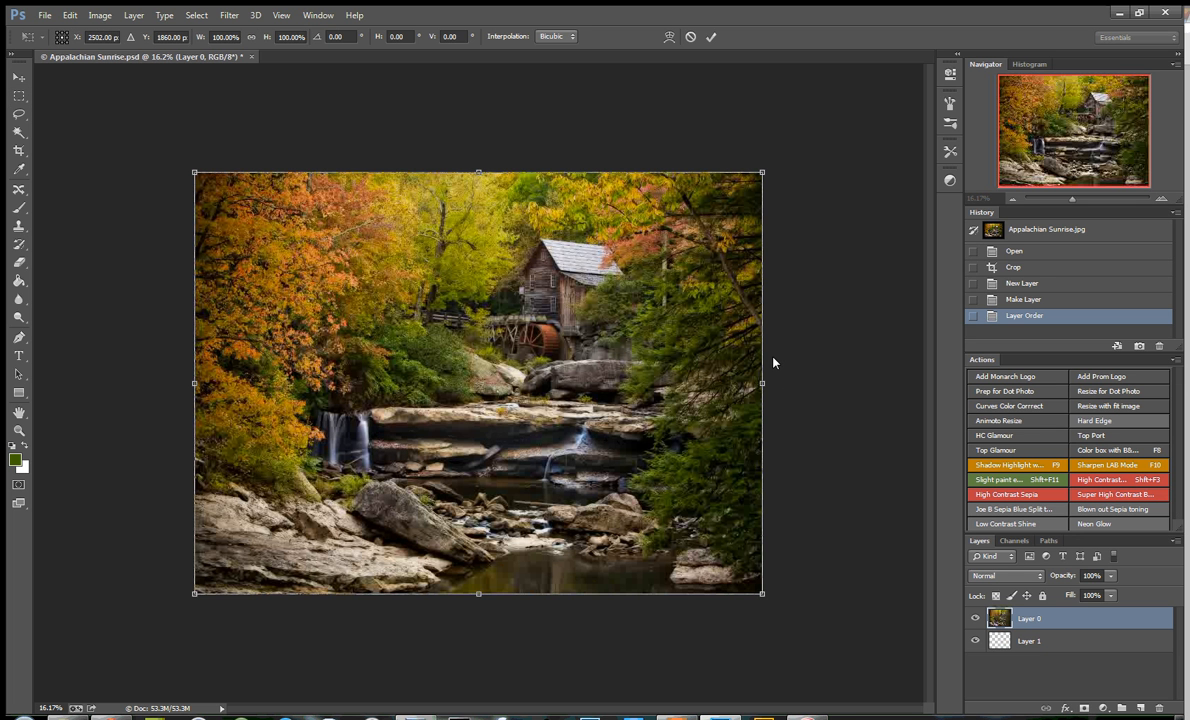
pyautogui.click(101, 15)
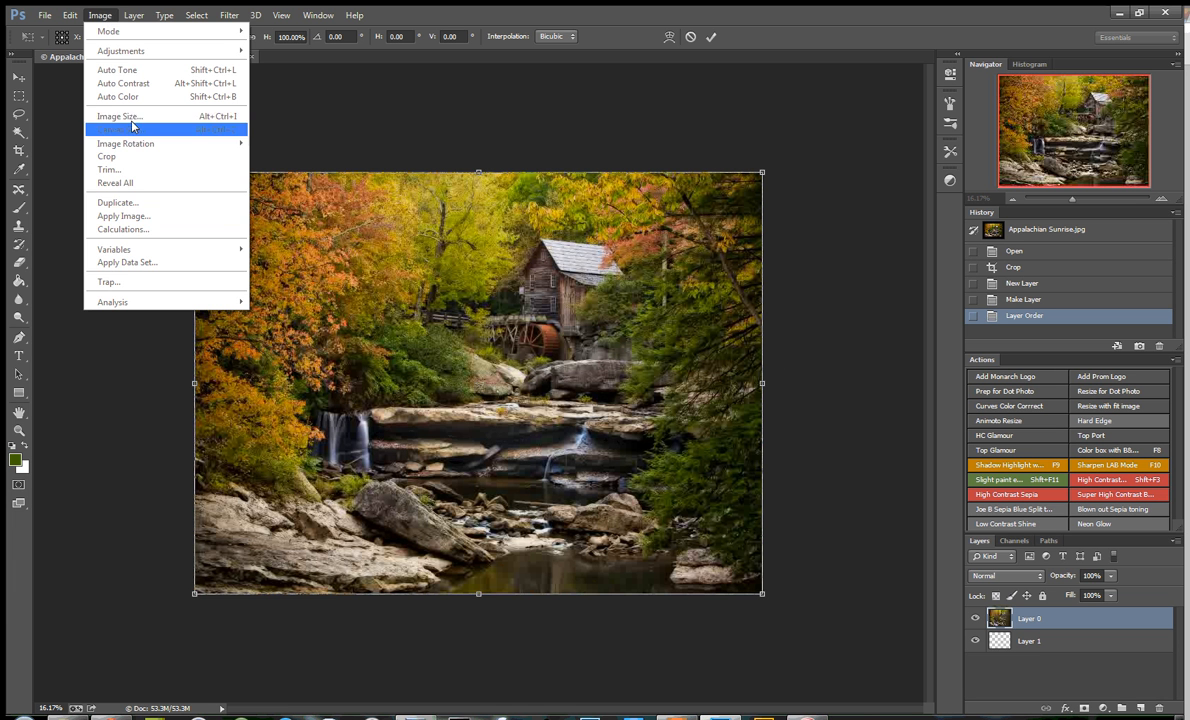
pyautogui.moveTo(134, 24)
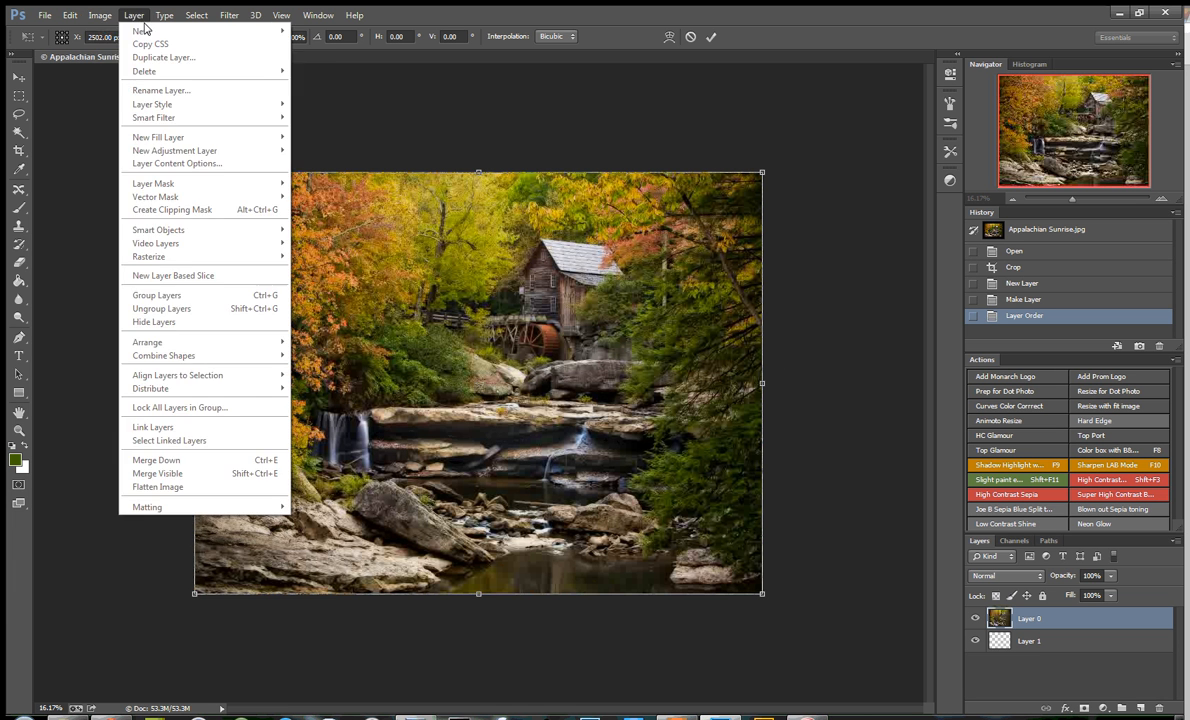
pyautogui.click(765, 188)
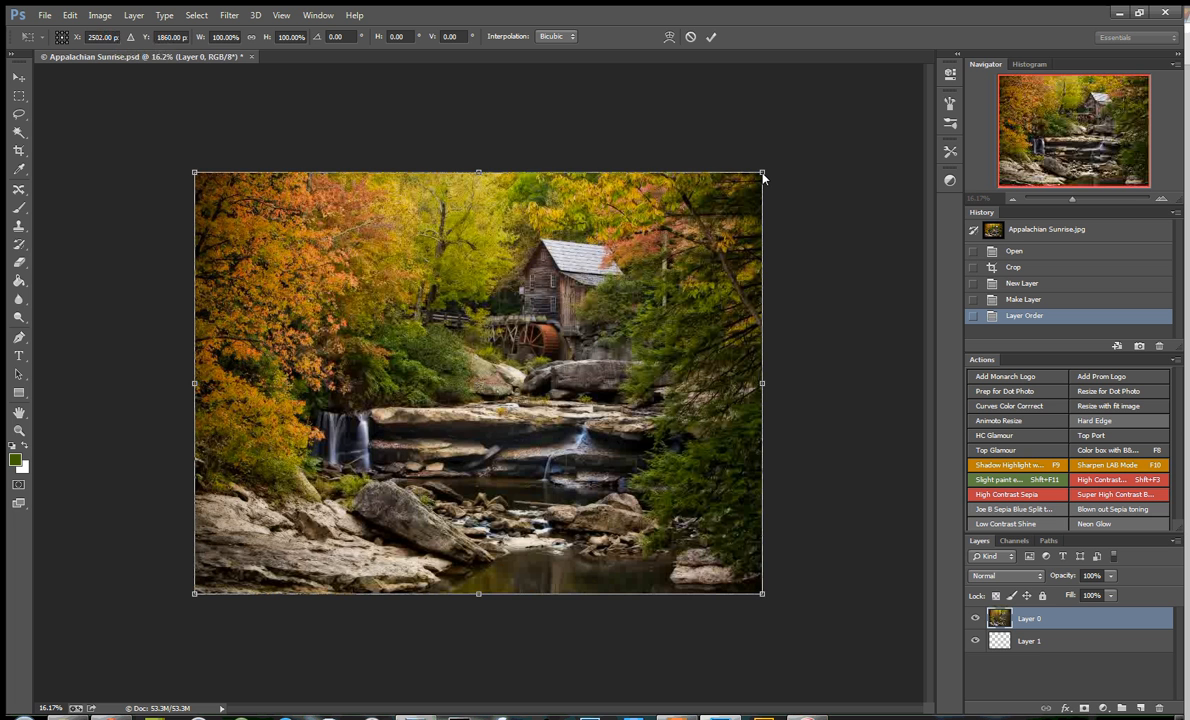
pyautogui.moveTo(763, 177); pyautogui.dragTo(681, 244)
pyautogui.moveTo(642, 321); pyautogui.dragTo(672, 298)
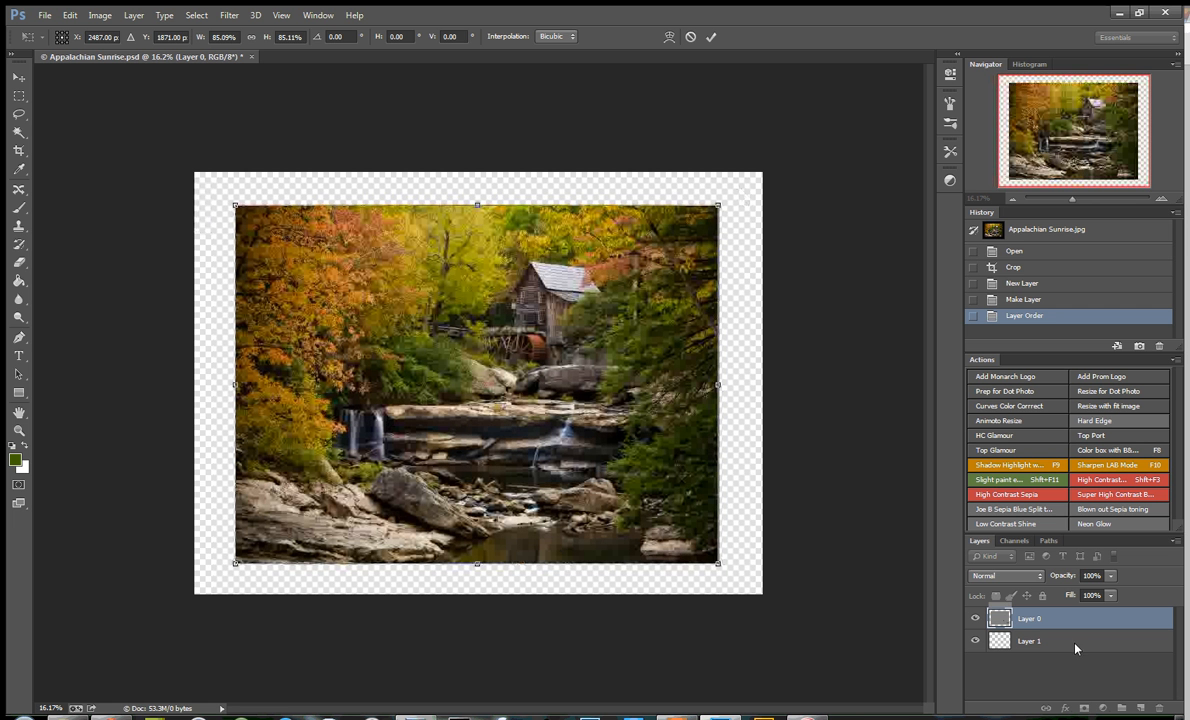
pyautogui.click(711, 38)
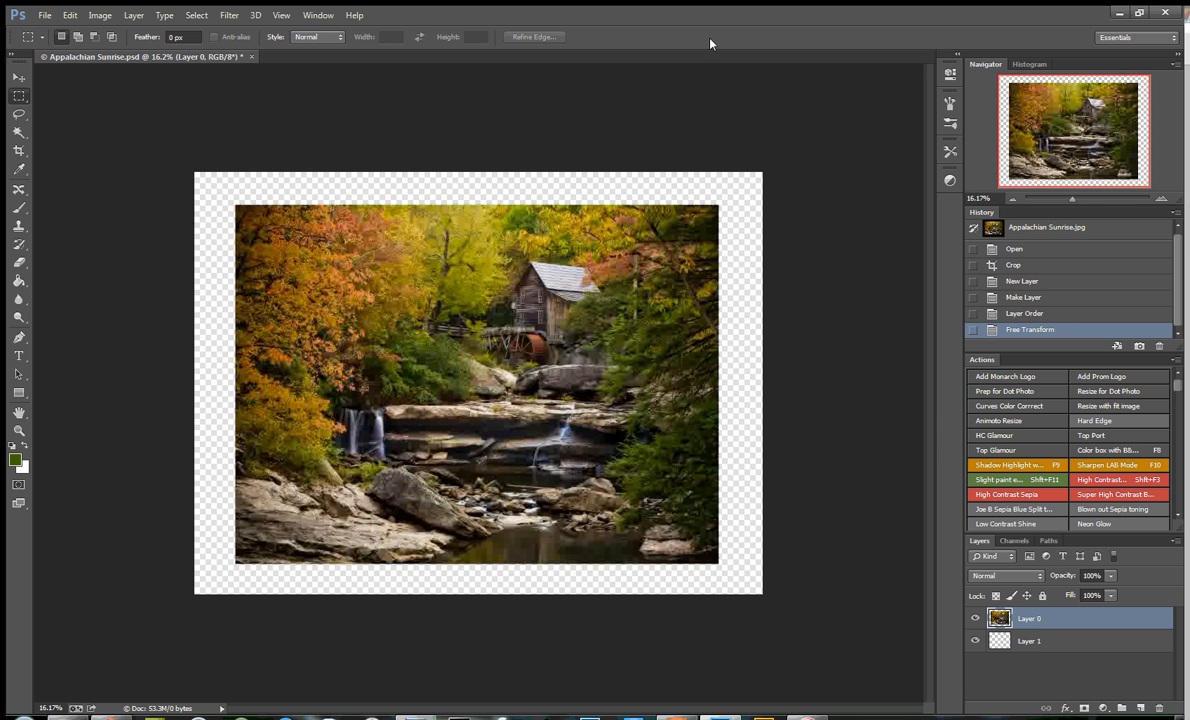
# Step: Fill Layer 1 behind the photo with near-white (#fbfdf4) using the Paint Bucket
pyautogui.click(1055, 646)
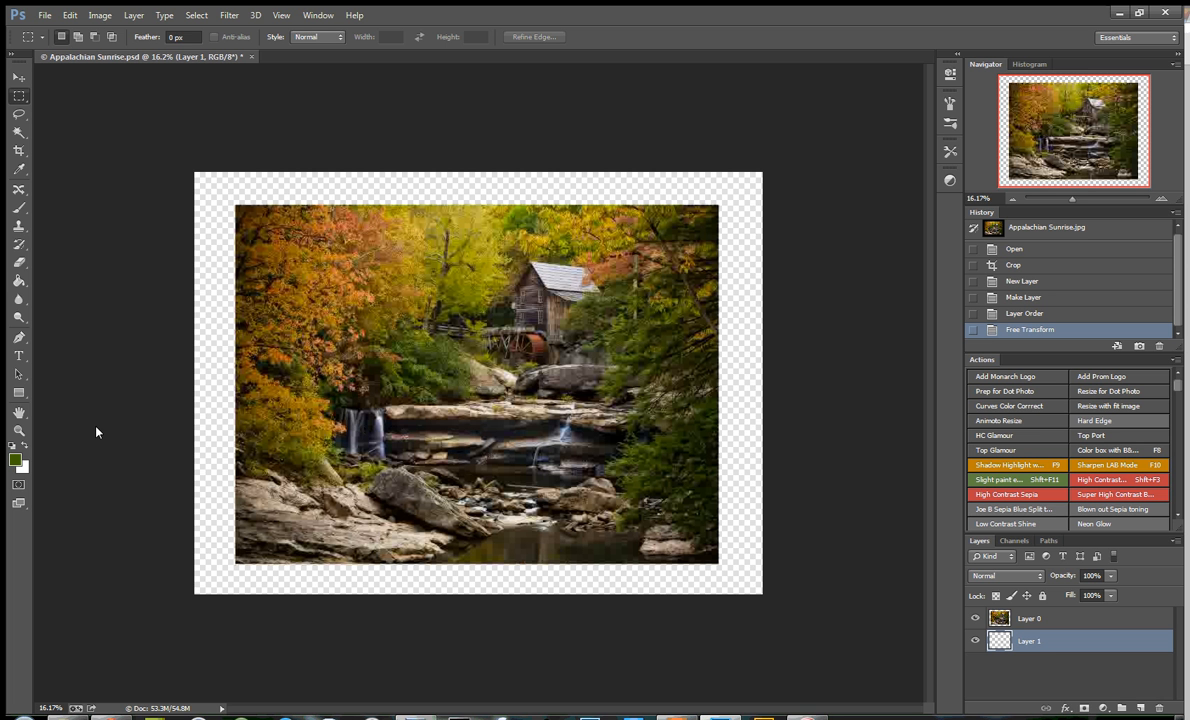
pyautogui.click(18, 283)
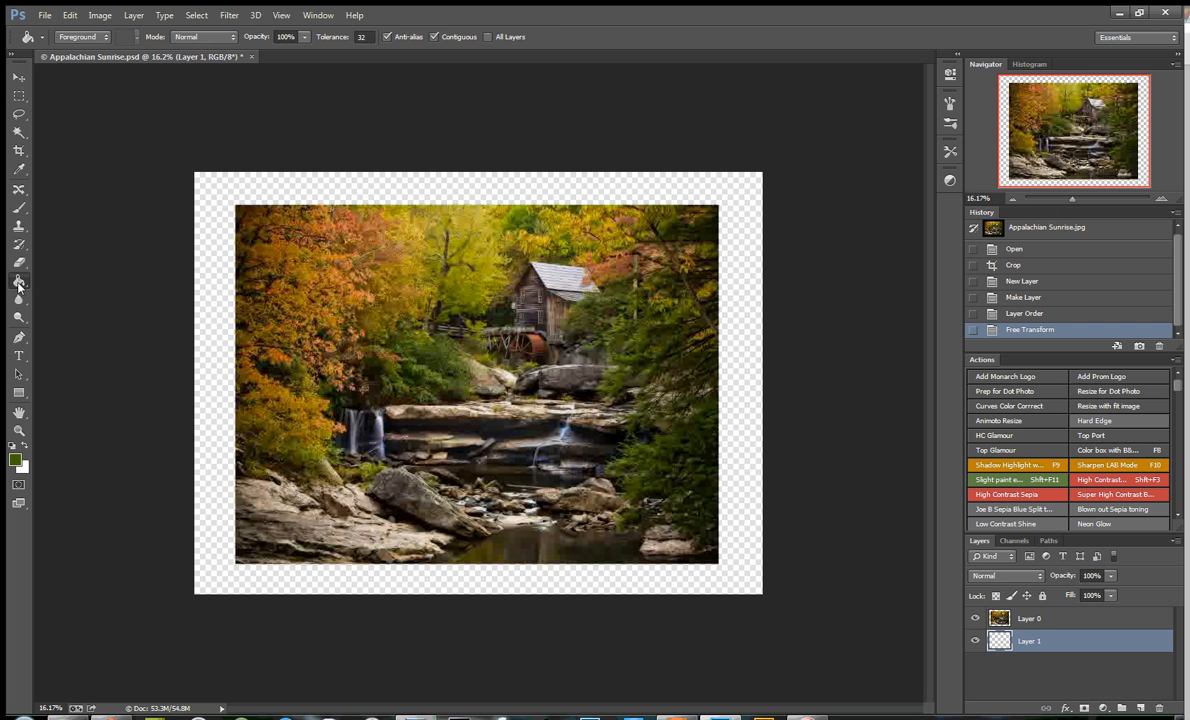
pyautogui.click(16, 462)
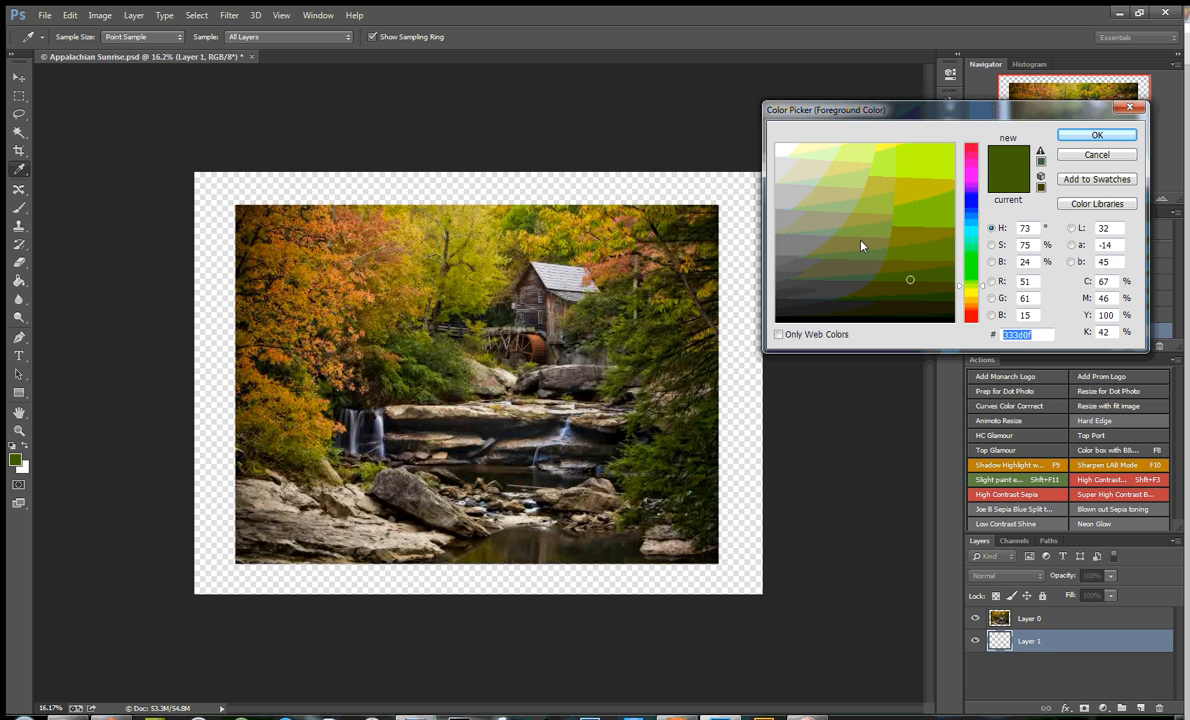
pyautogui.click(781, 150)
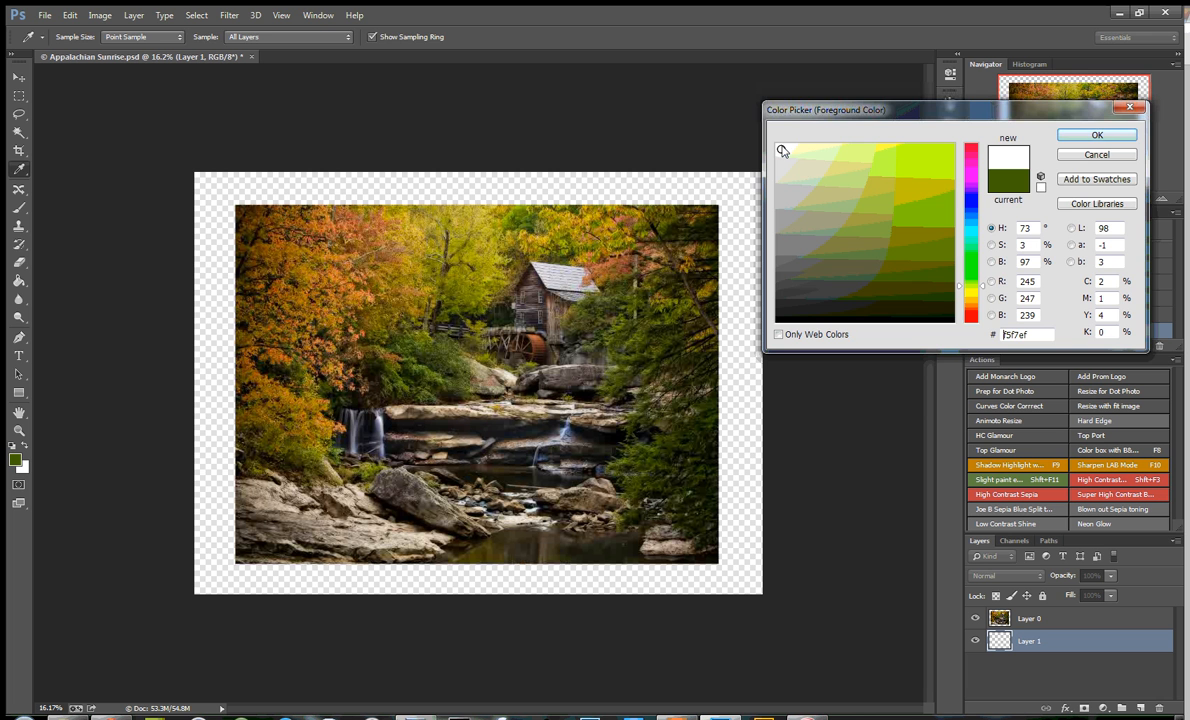
pyautogui.click(782, 145)
pyautogui.click(1066, 141)
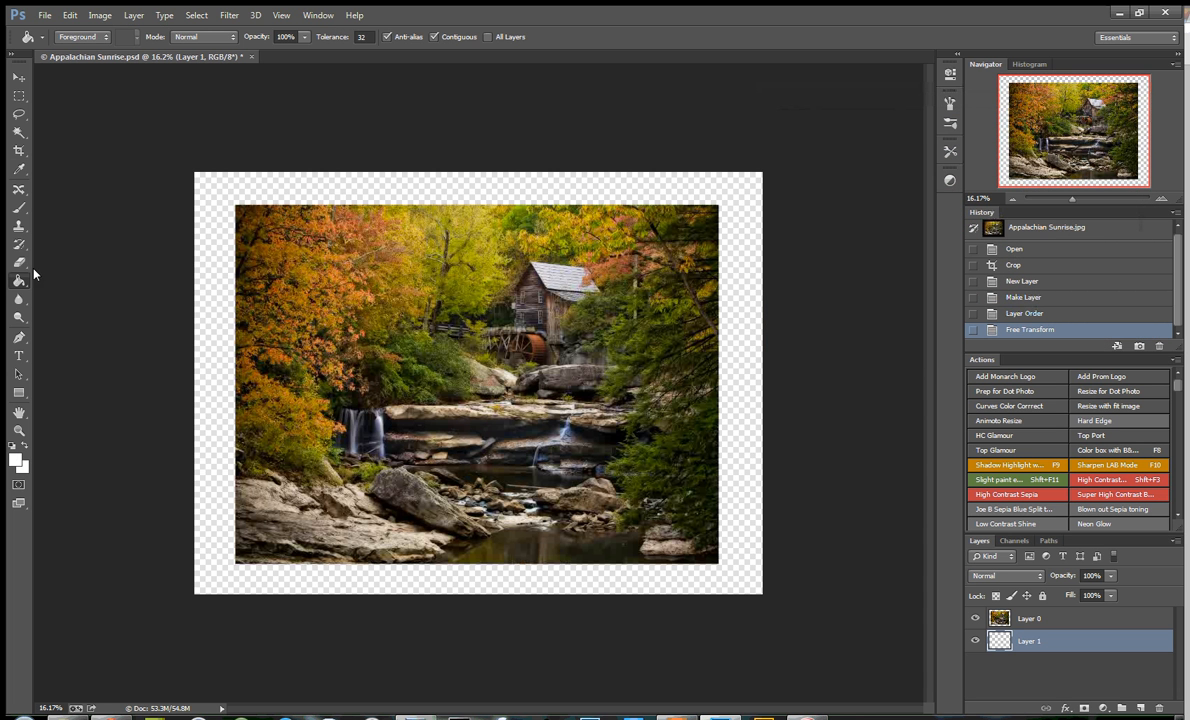
pyautogui.click(17, 282)
pyautogui.click(743, 248)
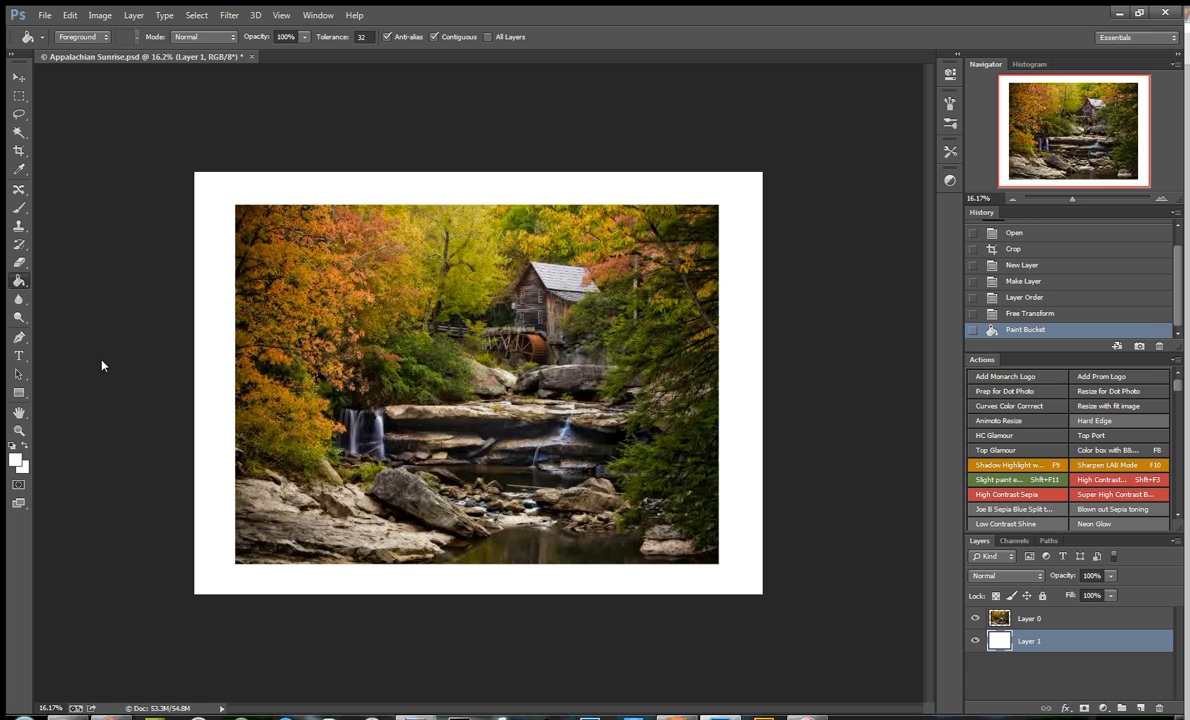
# Step: Sample an orange-brown (#8d5f10) from the photo's autumn foliage and fill the border on Layer 1 with it
pyautogui.click(16, 462)
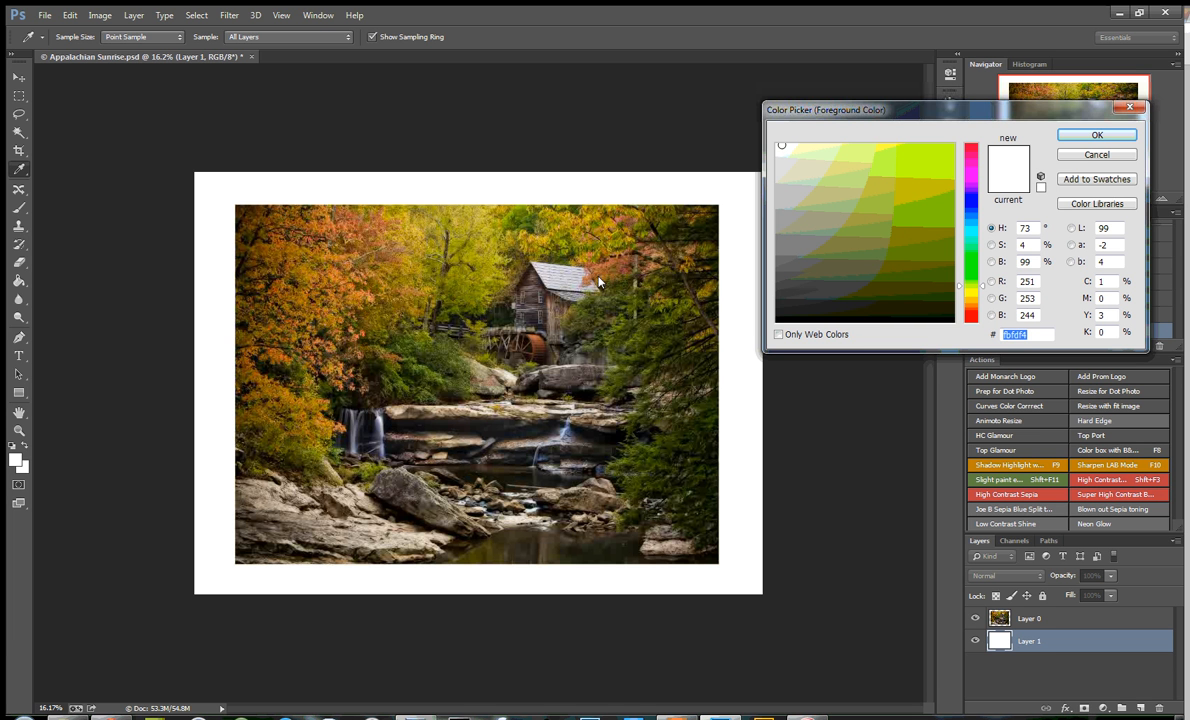
pyautogui.click(580, 248)
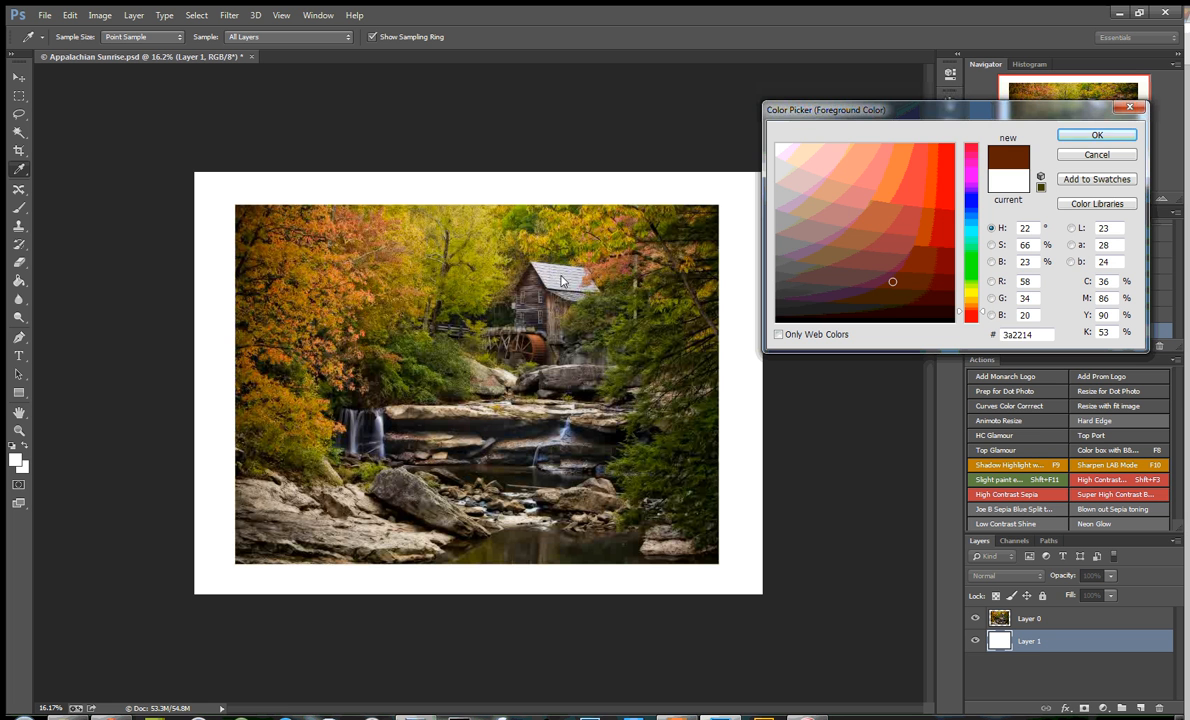
pyautogui.click(522, 256)
pyautogui.click(465, 278)
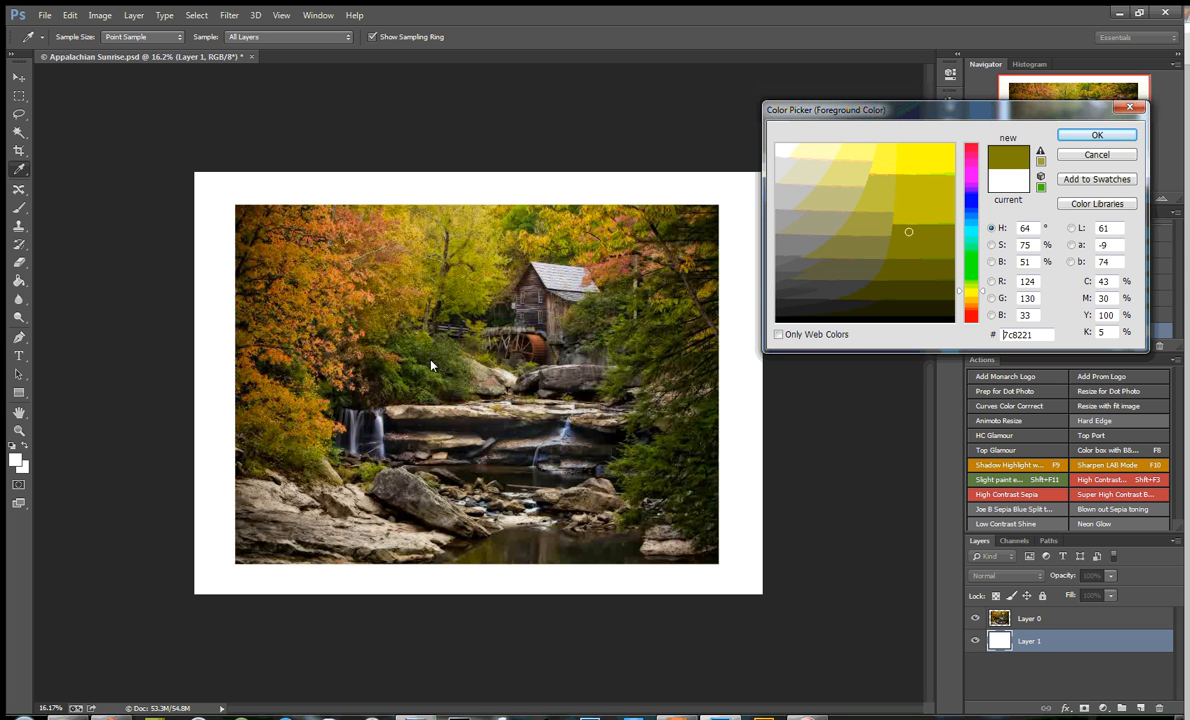
pyautogui.click(452, 387)
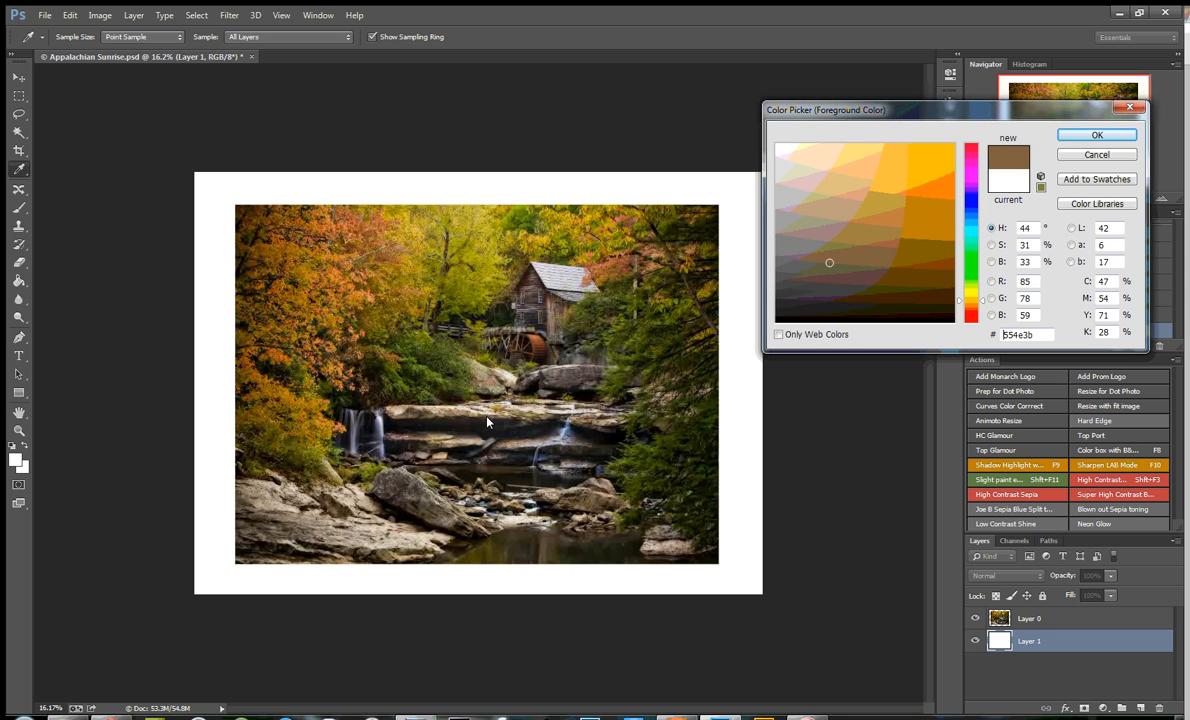
pyautogui.click(341, 275)
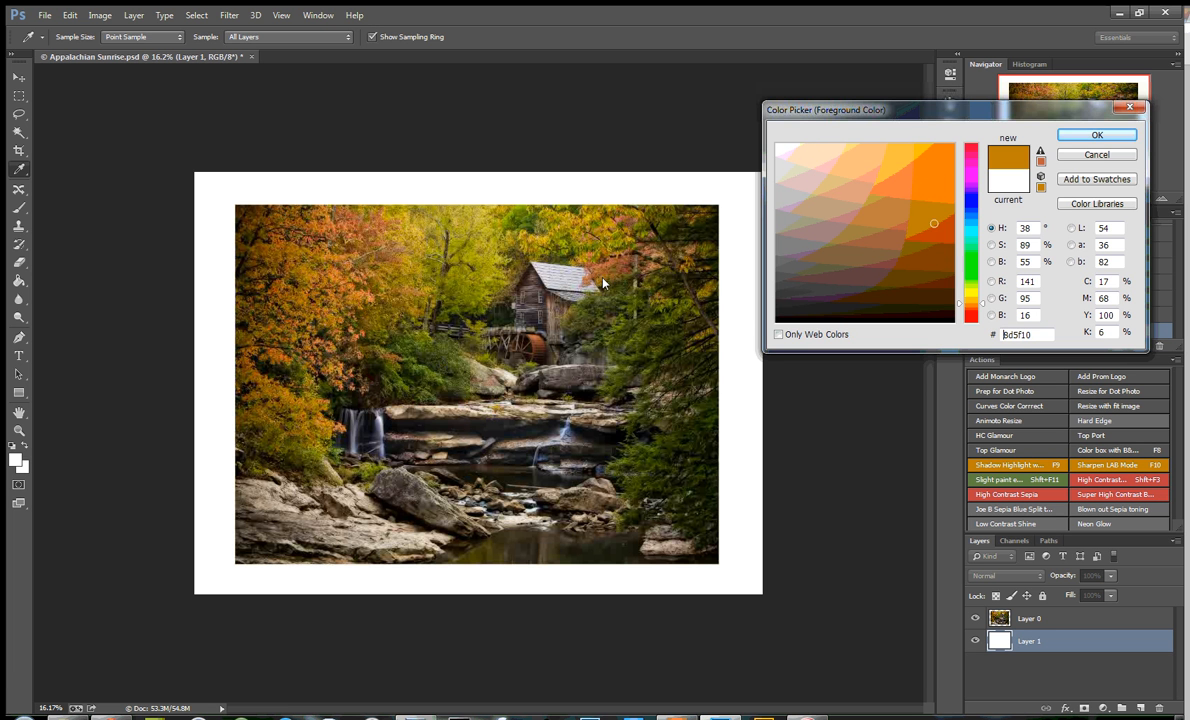
pyautogui.click(1096, 135)
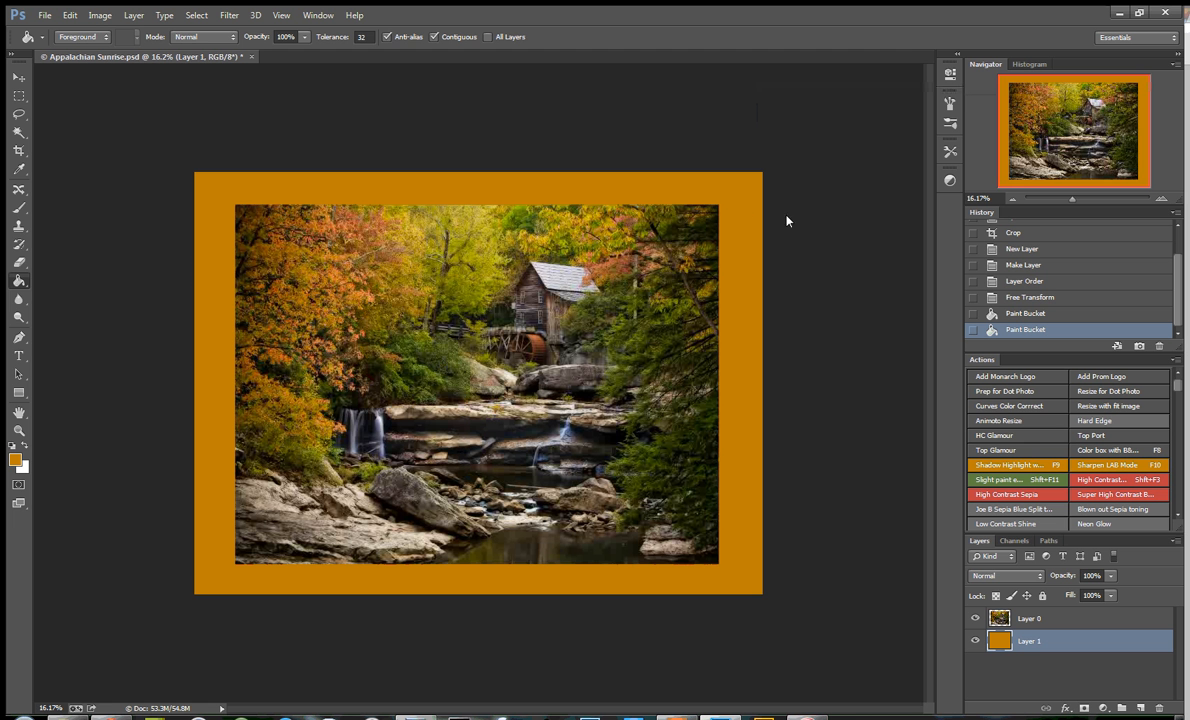
# Step: Set the foreground colour to black and fill the border on Layer 1 with it
pyautogui.scroll(2, 829, 213)
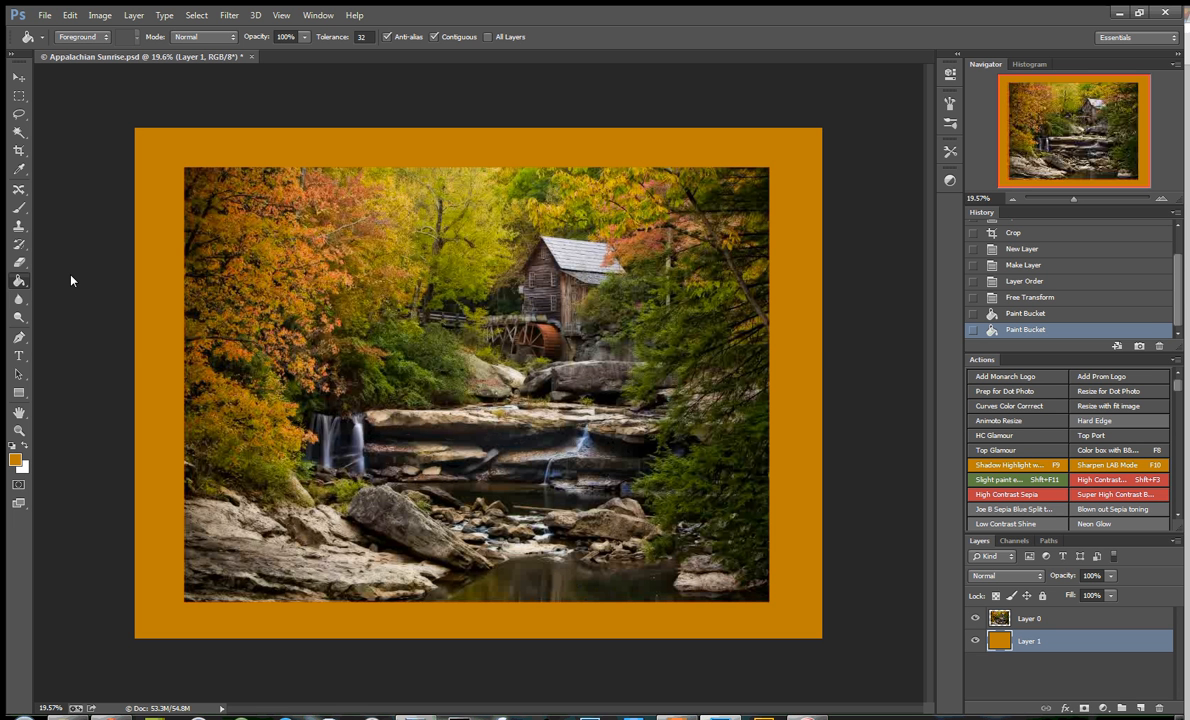
pyautogui.click(15, 459)
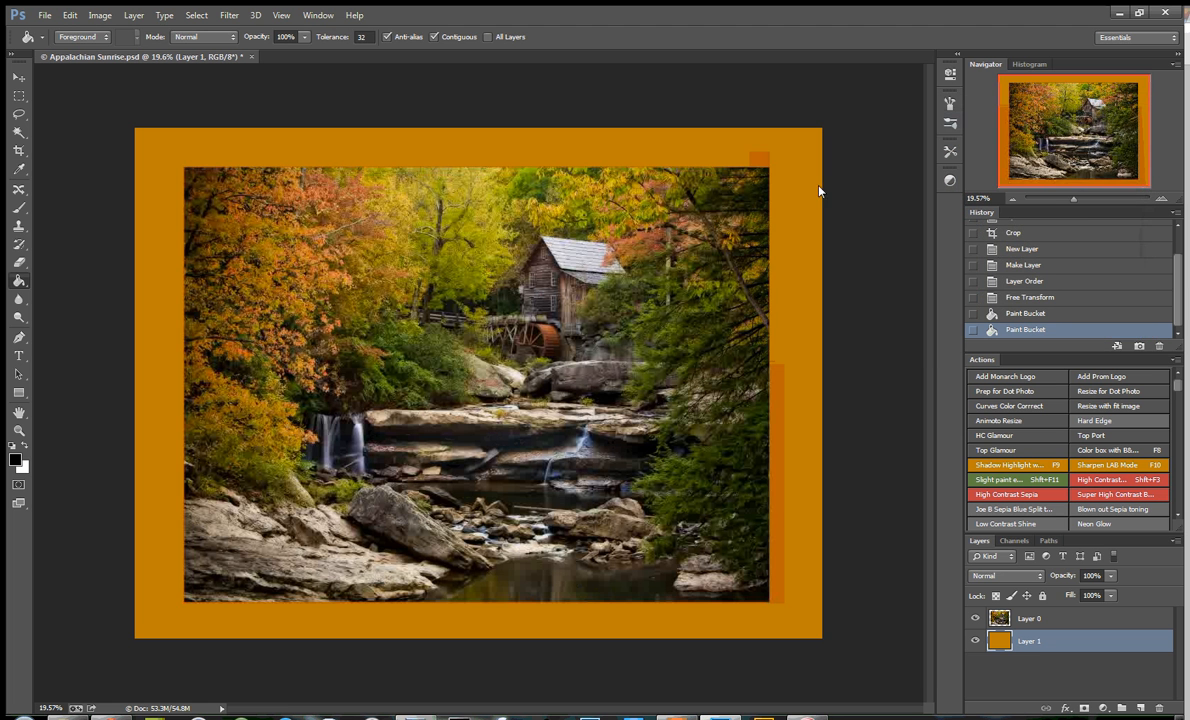
pyautogui.click(788, 187)
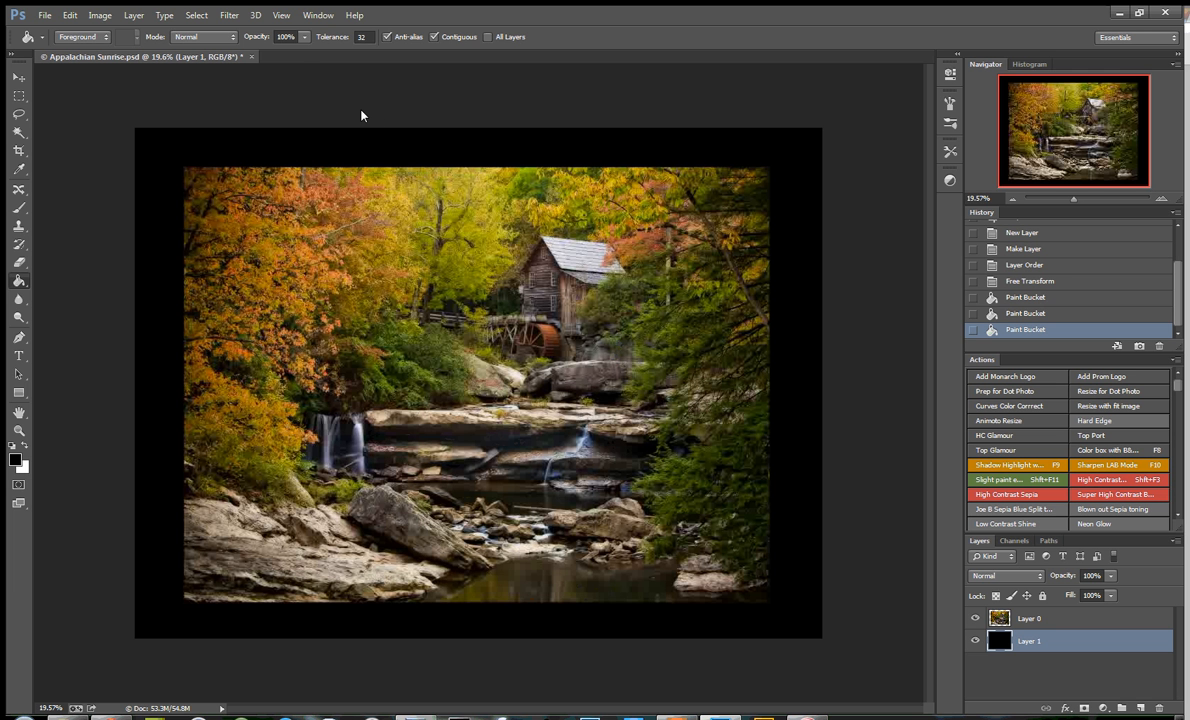
# Step: Show the grid over the image to examine the photo's placement within the border, and hide it again
pyautogui.click(283, 16)
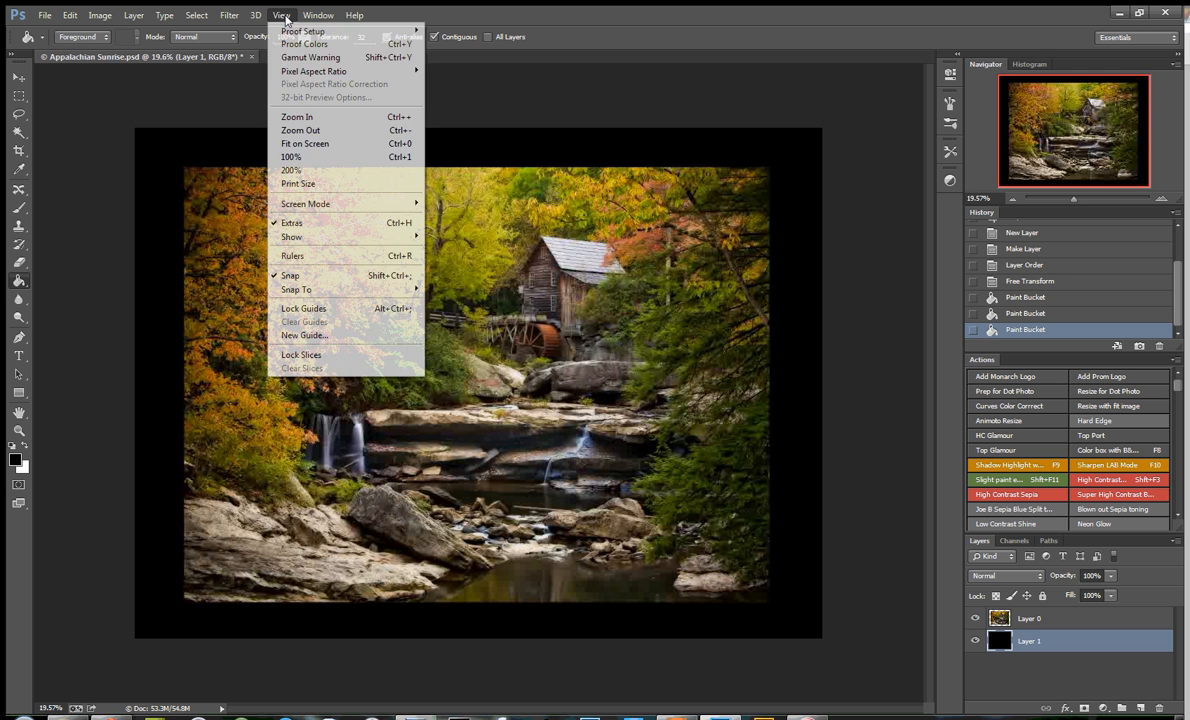
pyautogui.moveTo(350, 237)
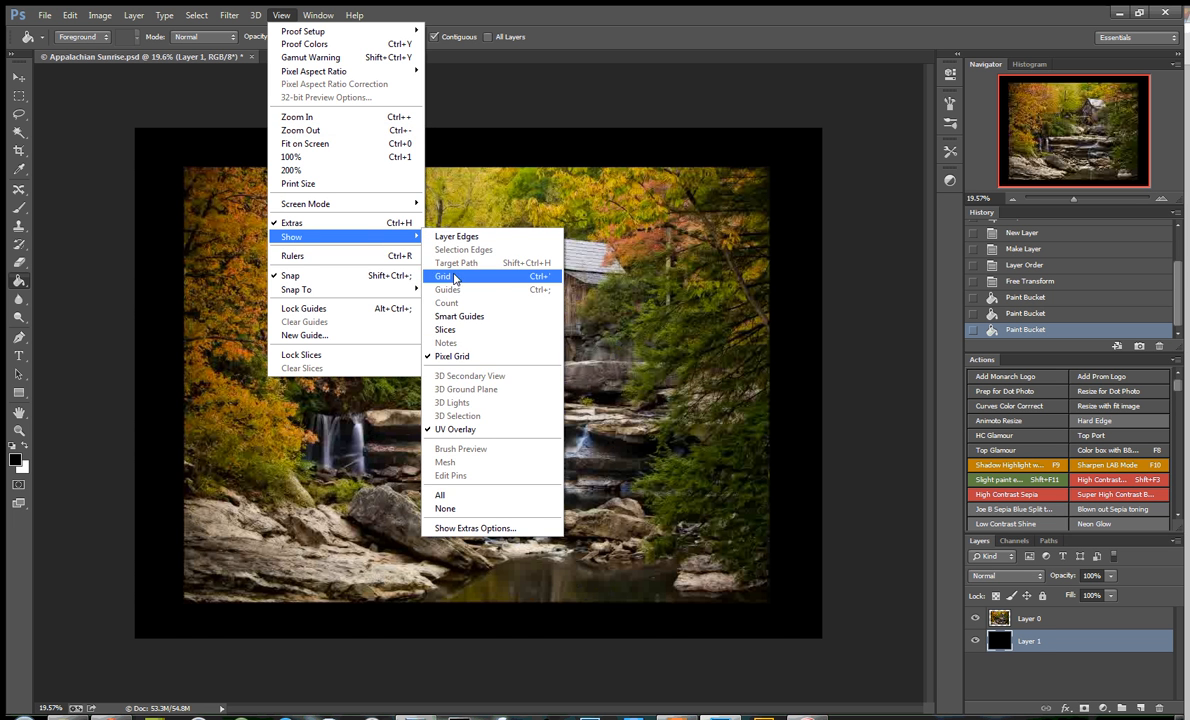
pyautogui.click(454, 278)
pyautogui.scroll(1, 704, 227)
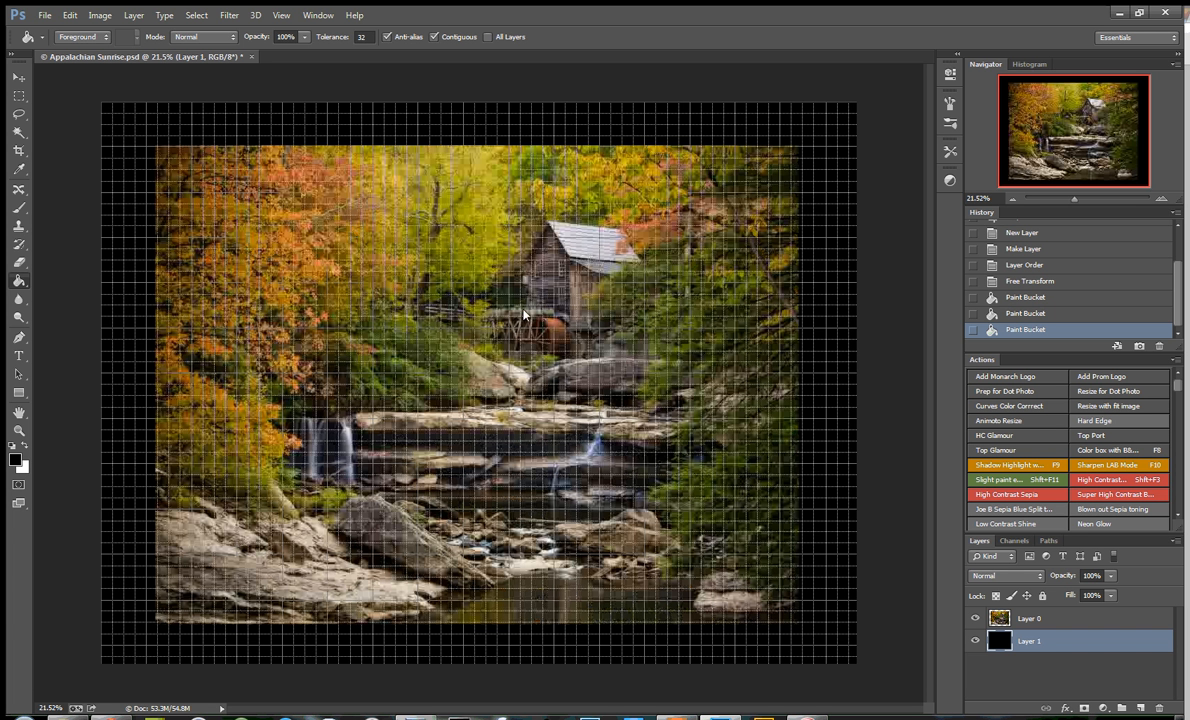
pyautogui.click(281, 15)
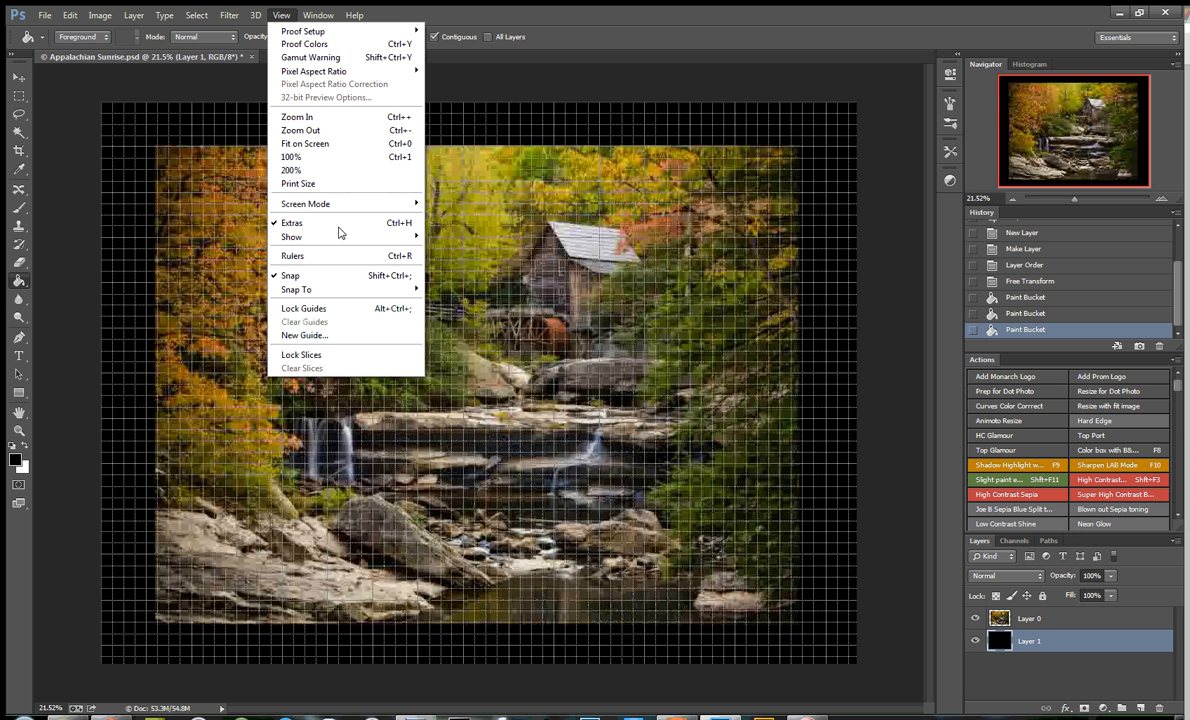
pyautogui.moveTo(340, 237)
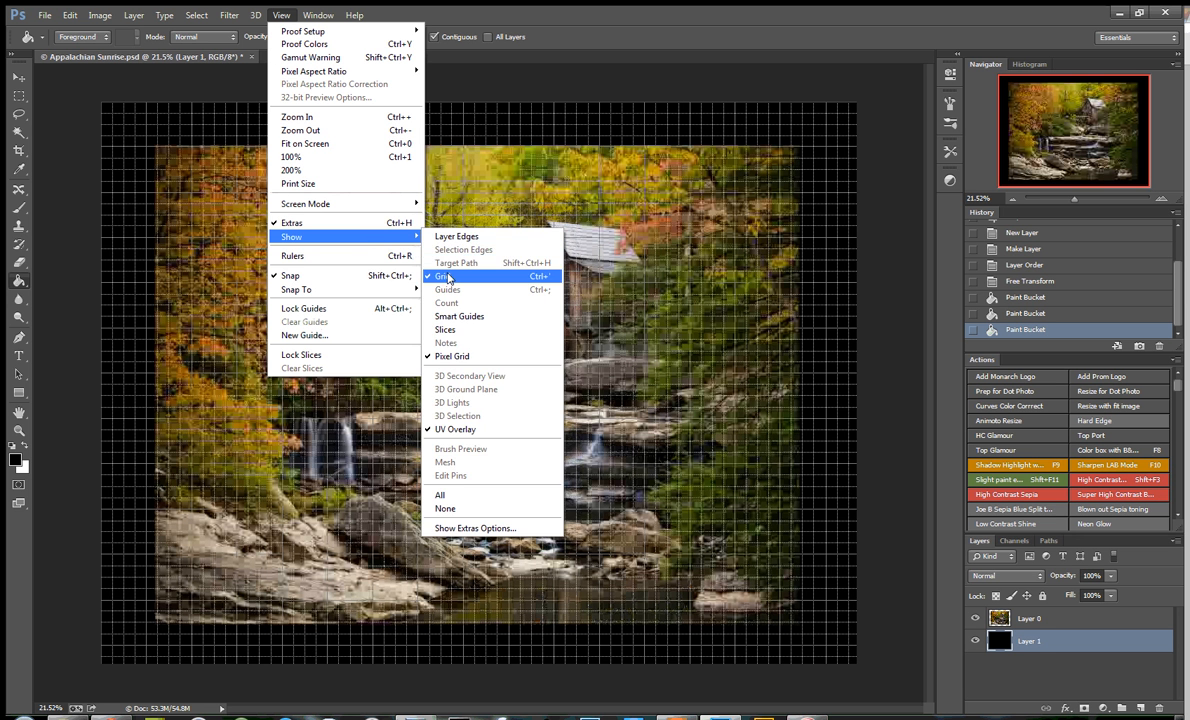
pyautogui.click(446, 277)
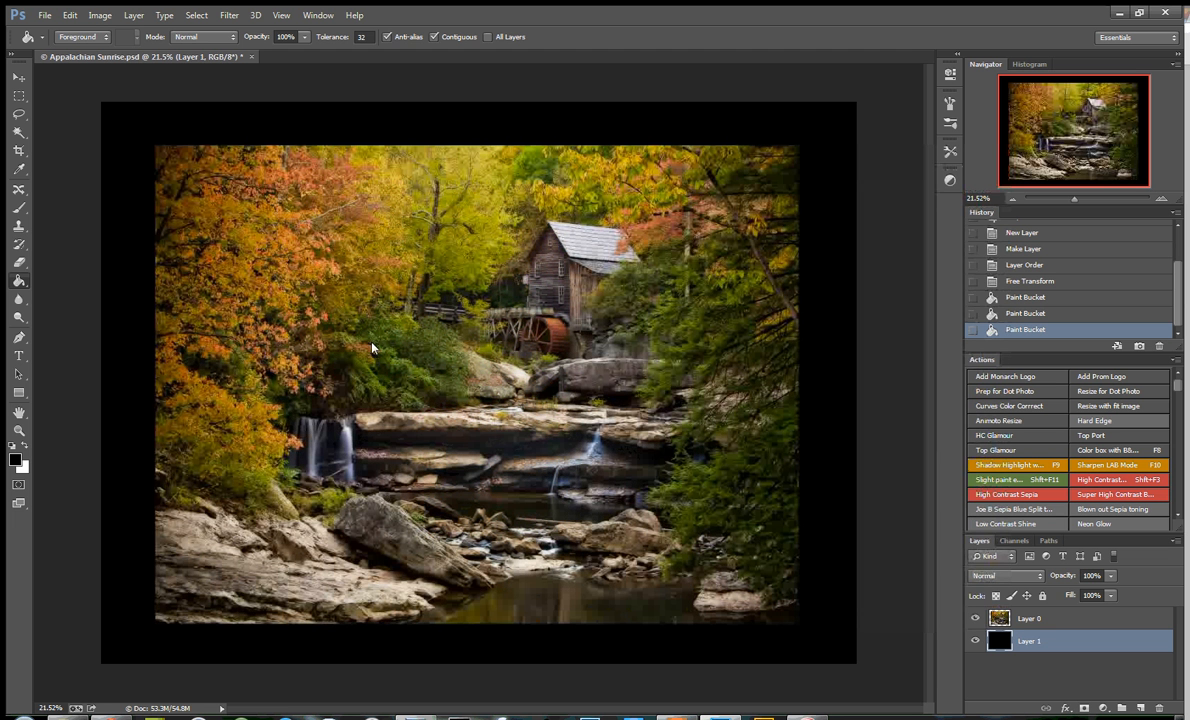
# Step: Add a Stroke effect to the photo on Layer 0, coloured with an orange-brown (#8d5e0d) sampled from the autumn foliage
pyautogui.click(1028, 620)
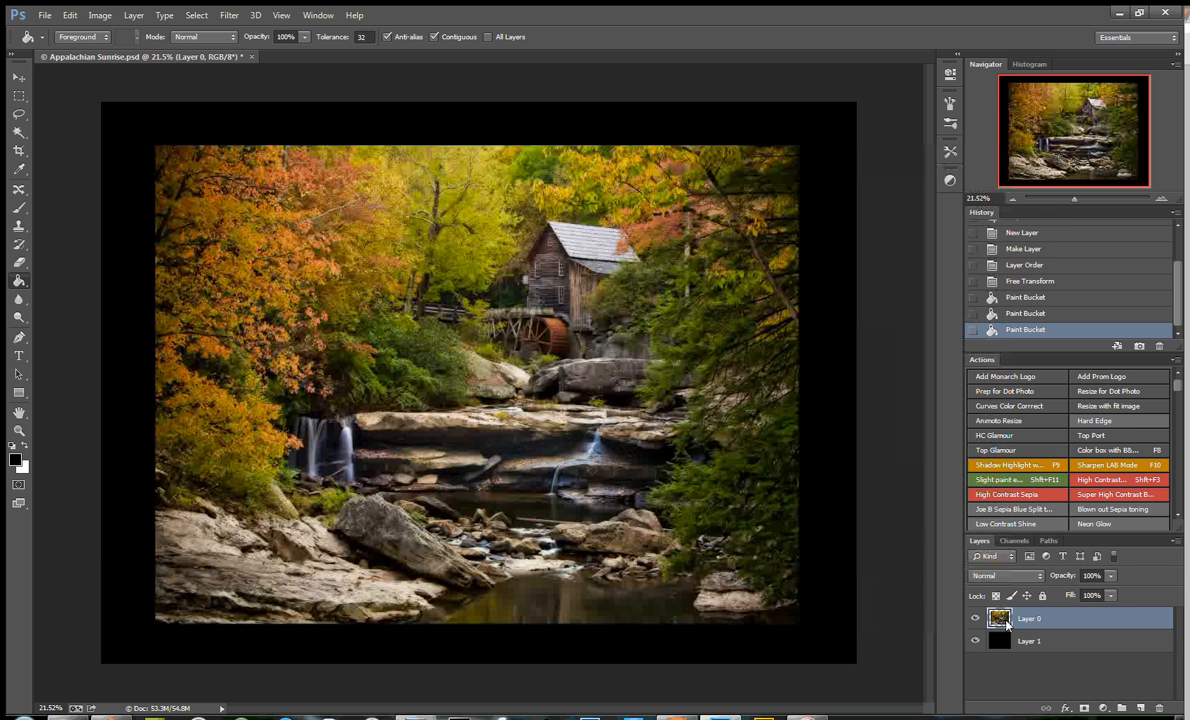
pyautogui.click(1067, 710)
pyautogui.click(1040, 576)
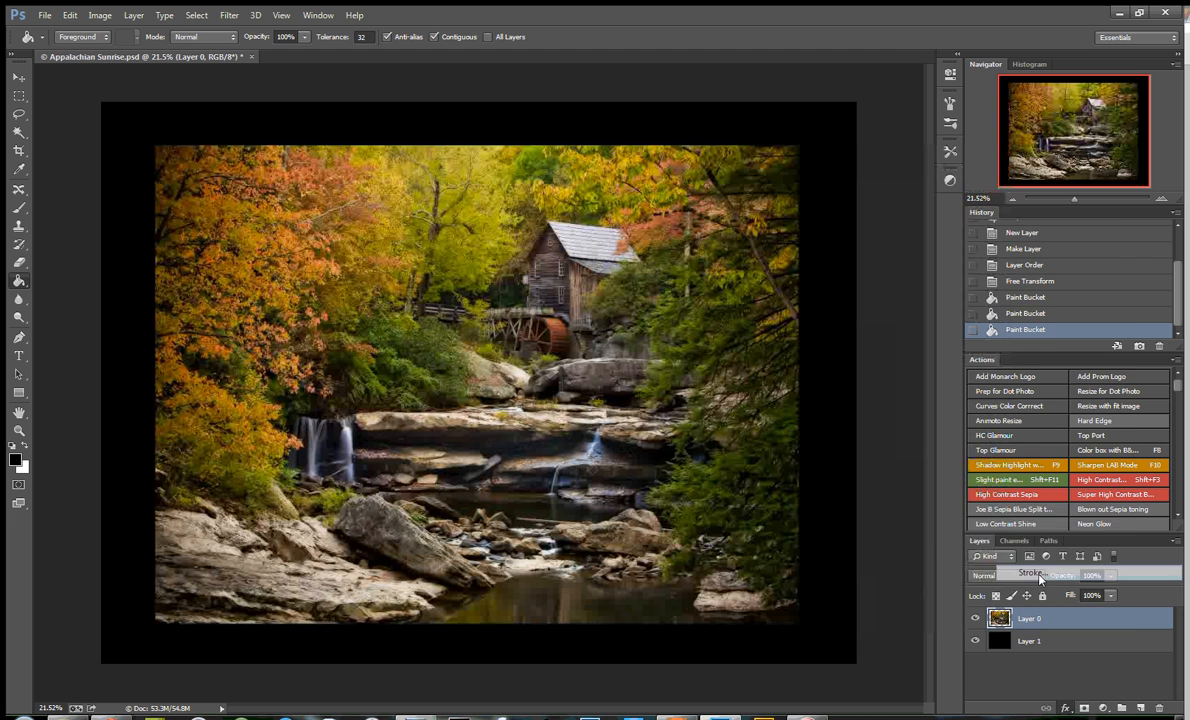
pyautogui.moveTo(785, 219); pyautogui.dragTo(796, 219)
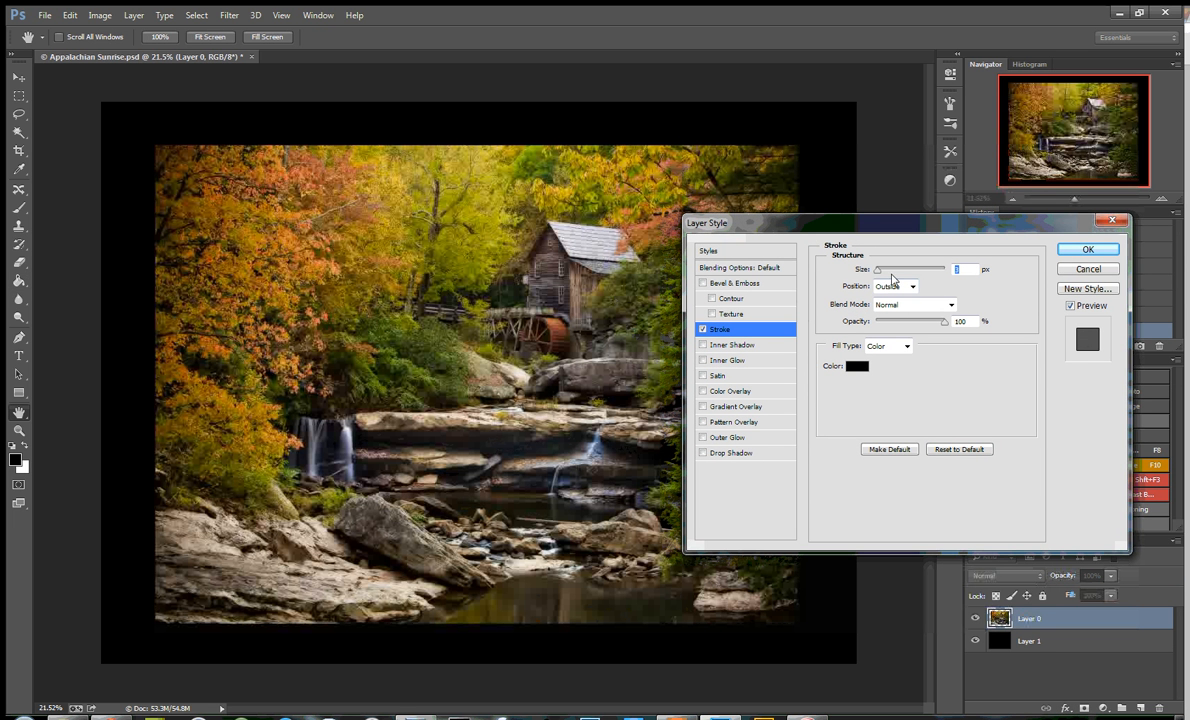
pyautogui.click(857, 366)
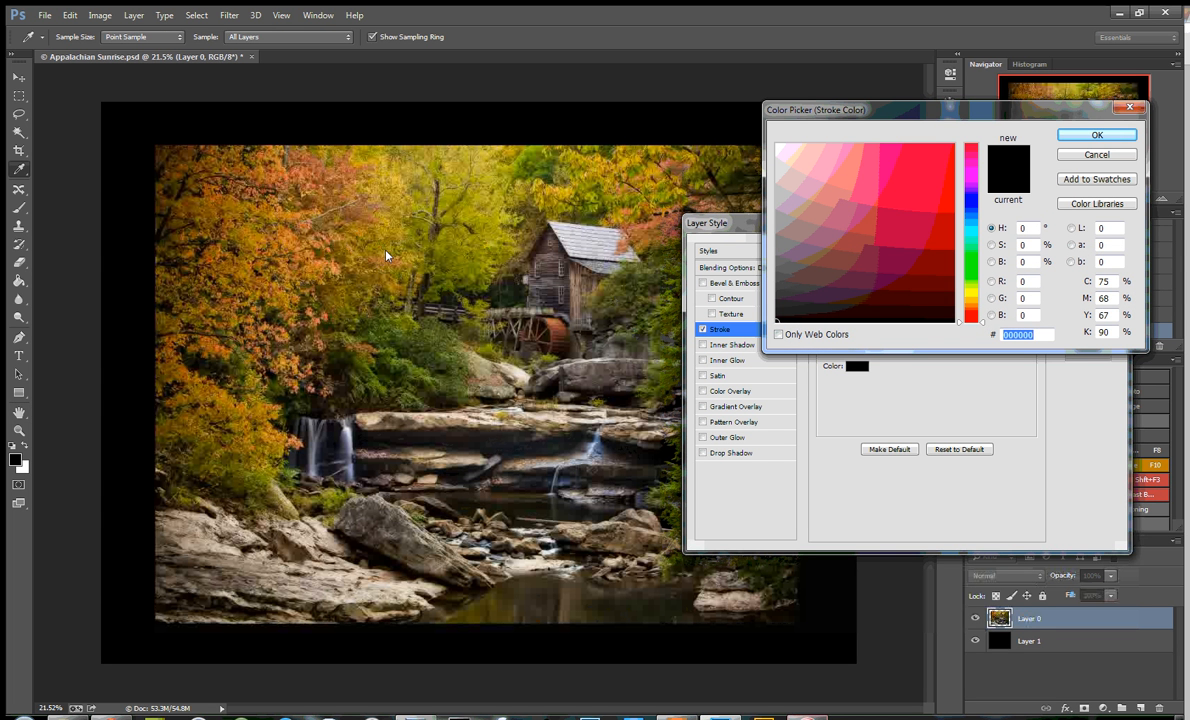
pyautogui.click(336, 267)
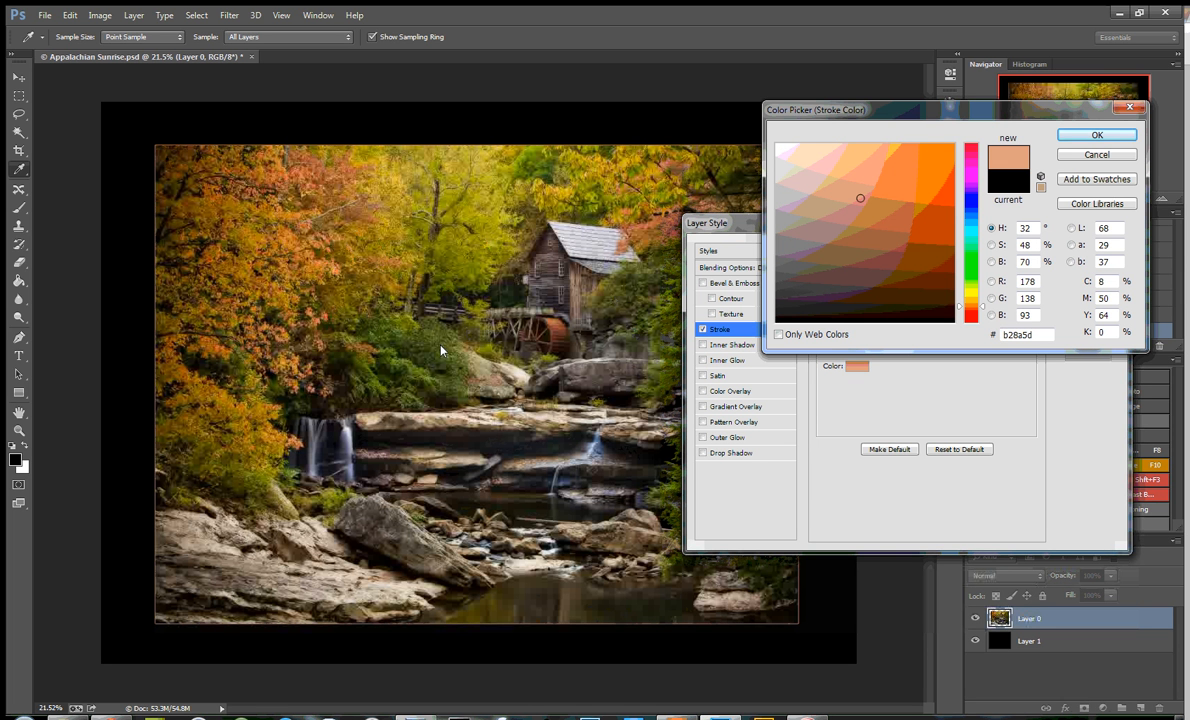
pyautogui.click(404, 322)
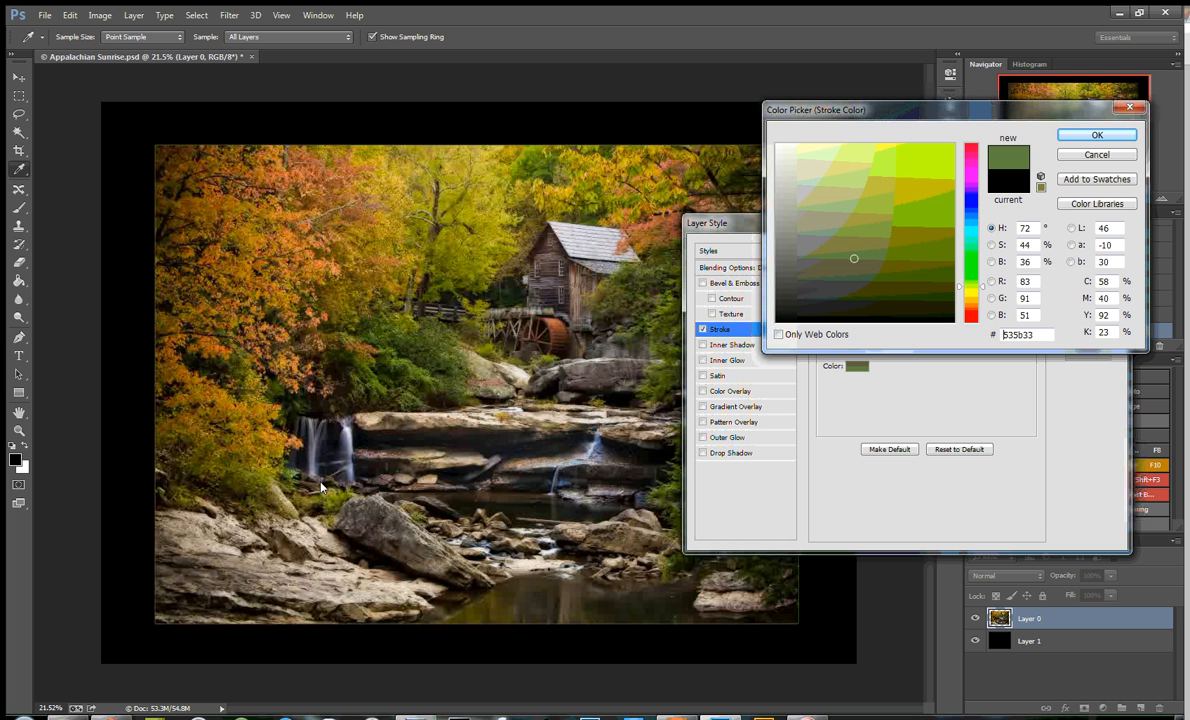
pyautogui.click(398, 393)
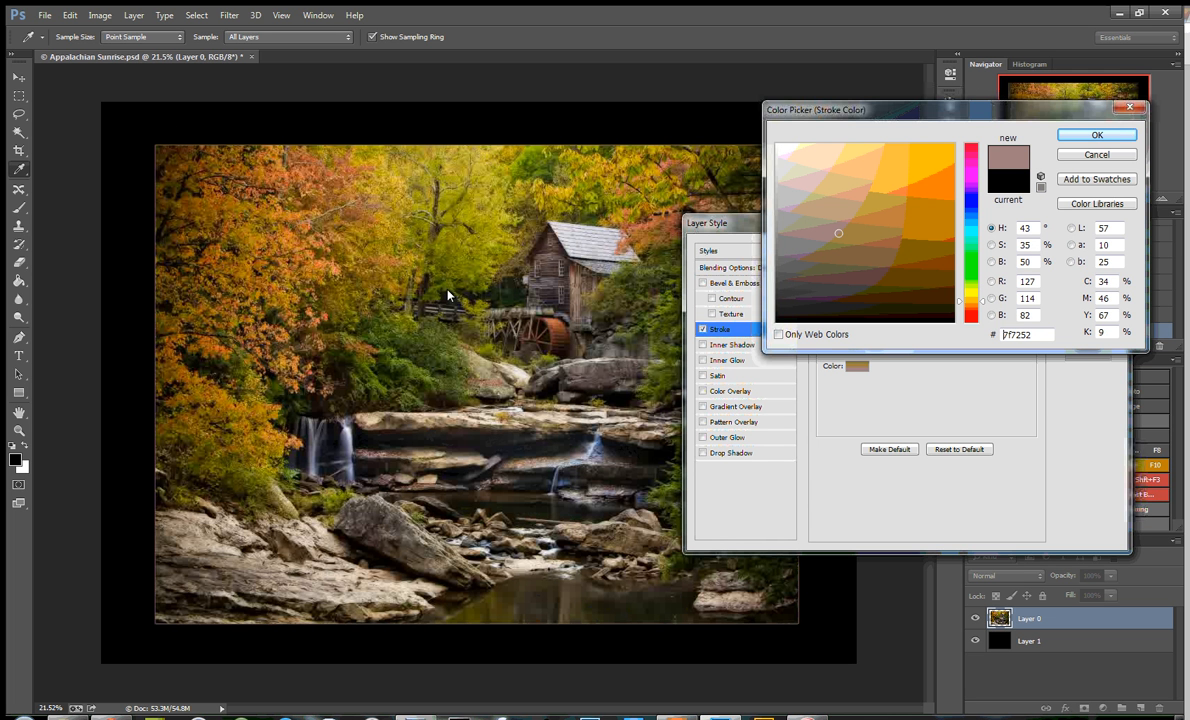
pyautogui.click(310, 187)
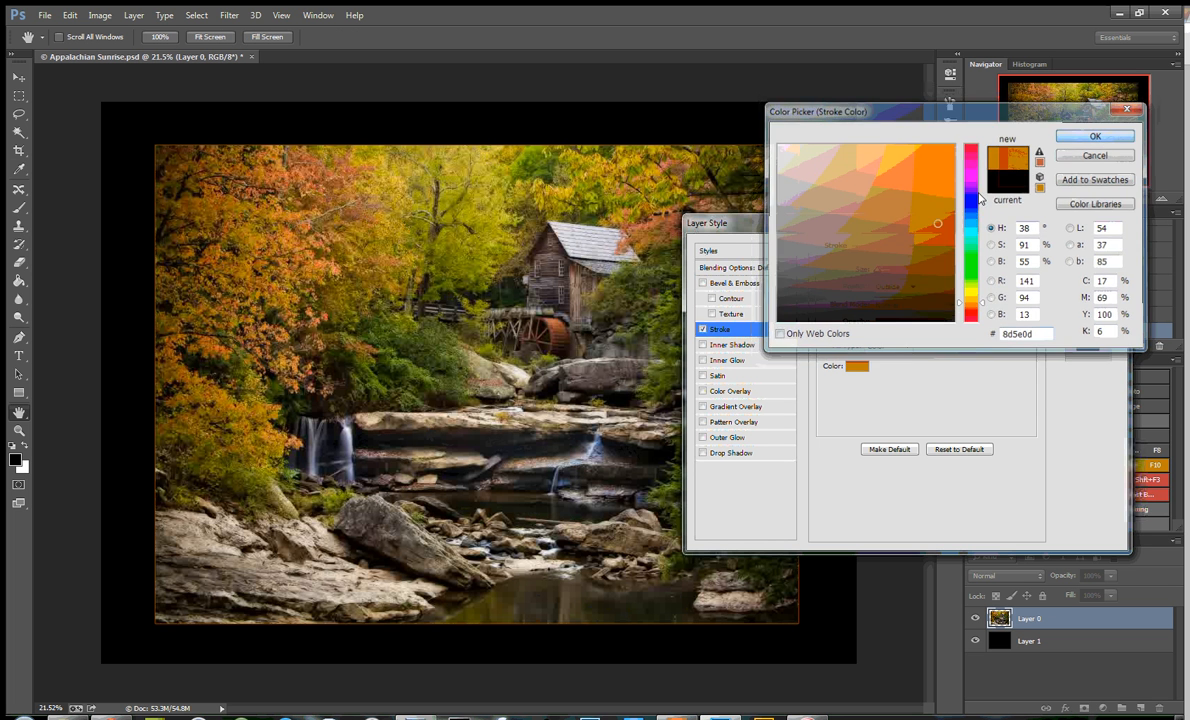
pyautogui.click(1097, 136)
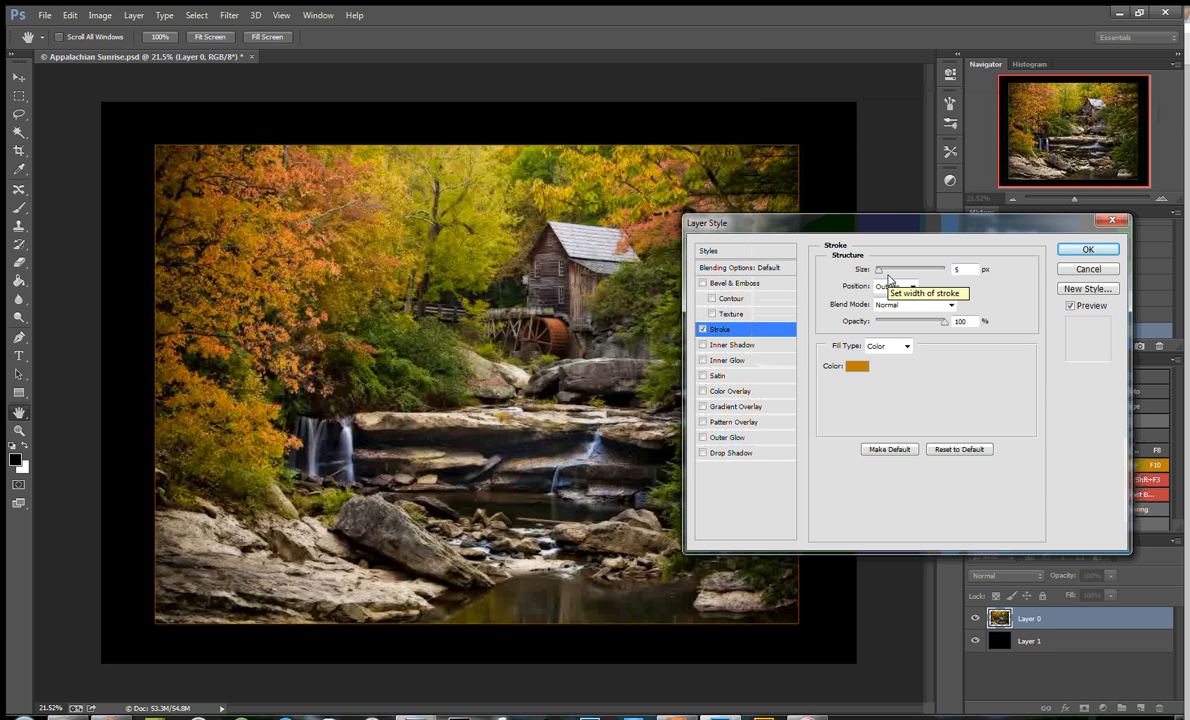
# Step: Set the stroke size to 5 px, try the Inside and Center positions, and apply it with position Outside
pyautogui.write('5')
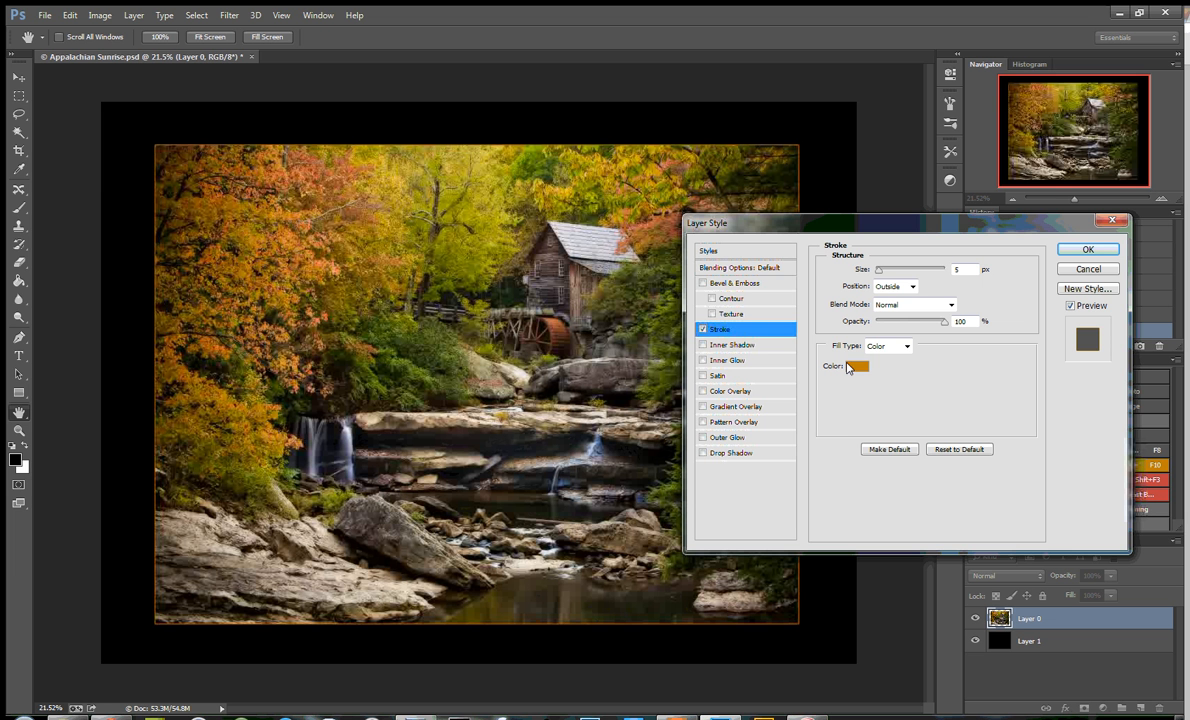
pyautogui.click(909, 287)
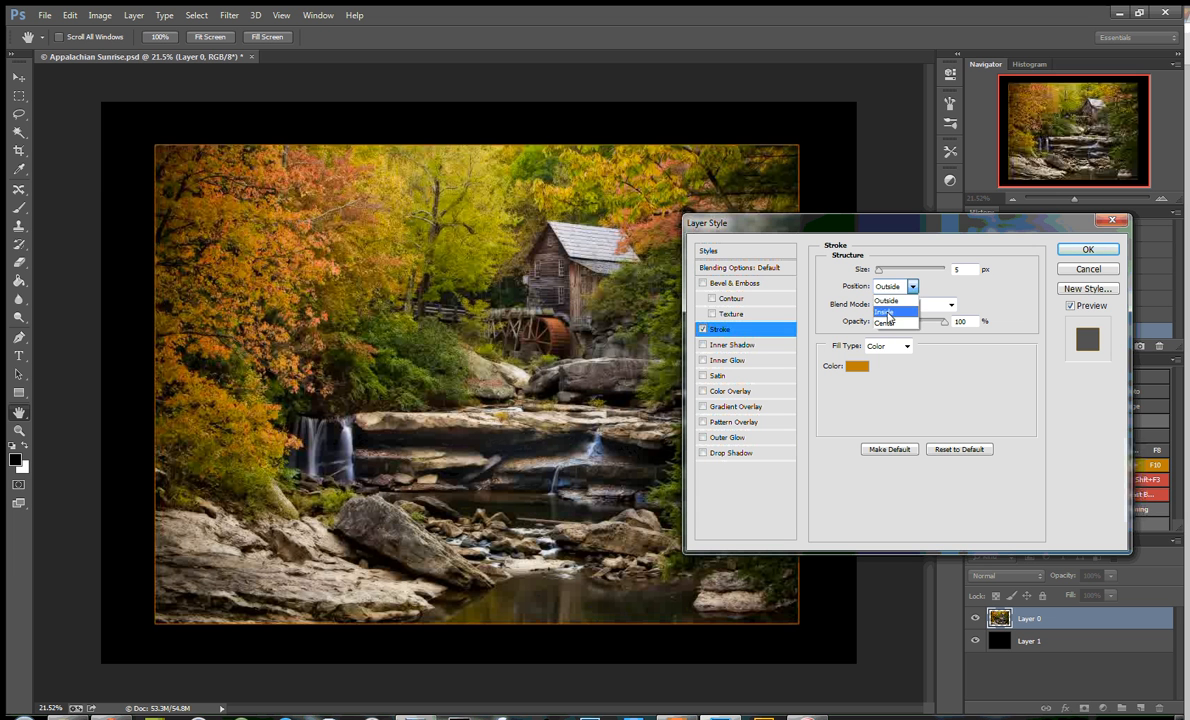
pyautogui.click(886, 314)
pyautogui.click(890, 287)
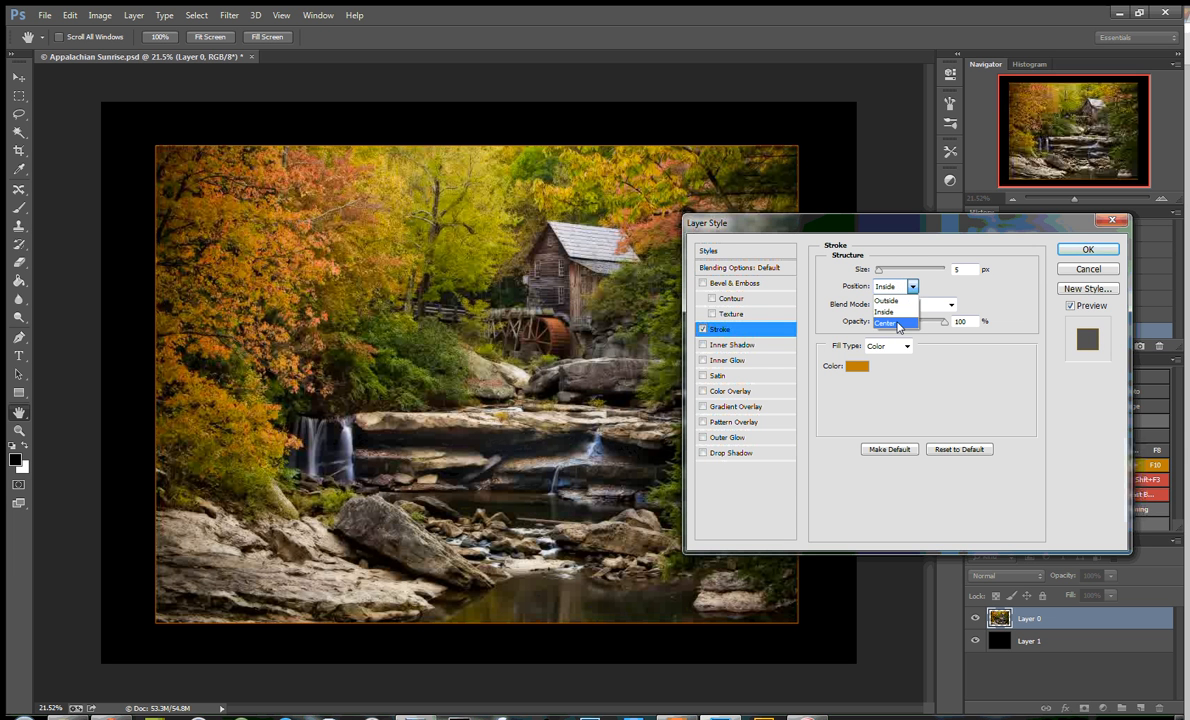
pyautogui.click(898, 324)
pyautogui.click(896, 287)
pyautogui.click(897, 301)
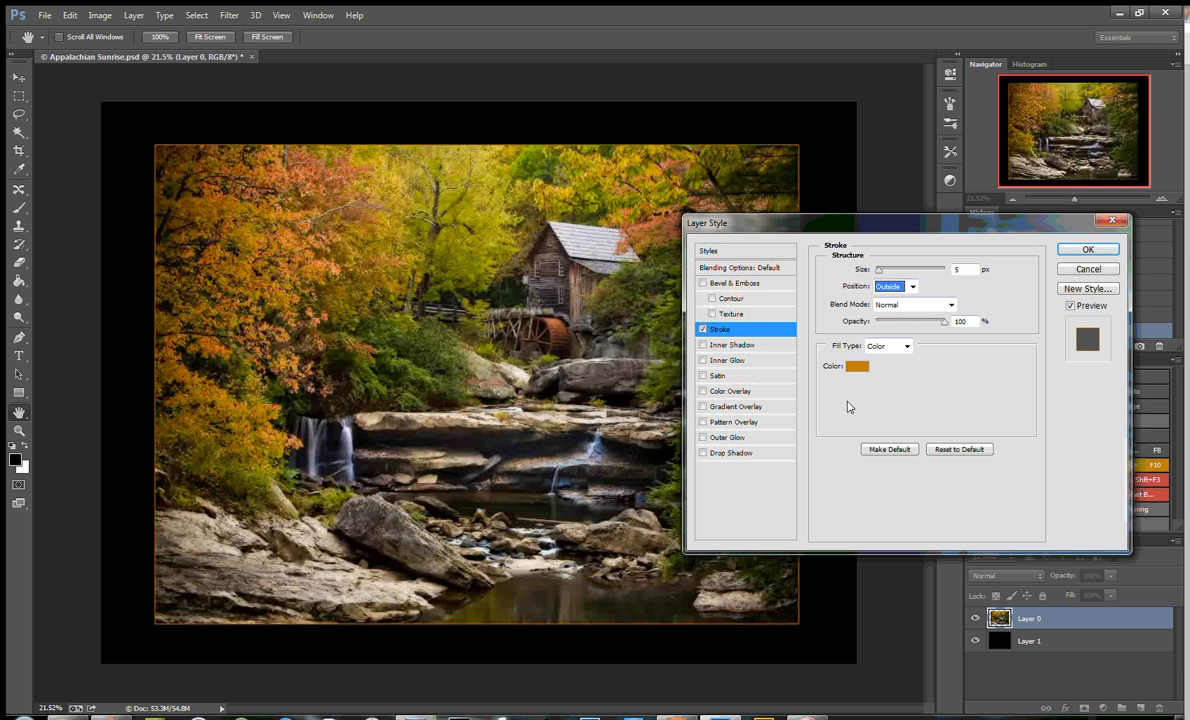
pyautogui.click(1088, 250)
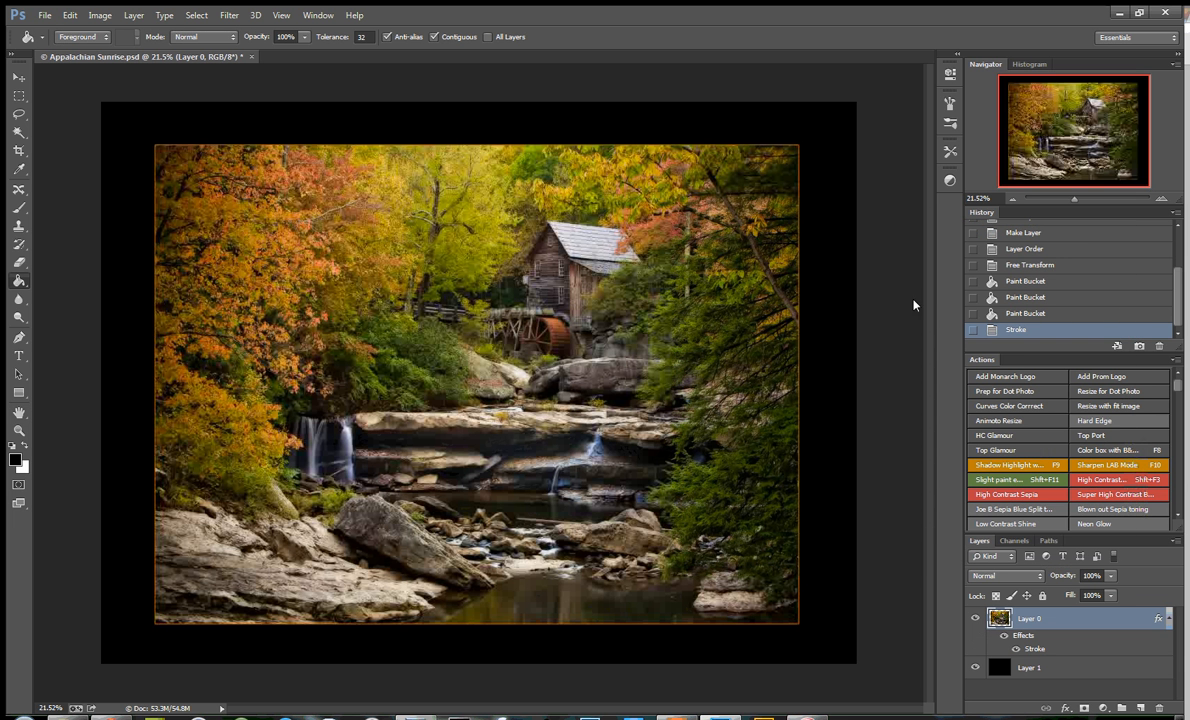
# Step: Hide and show Layer 0's effects and its Stroke to compare the photo with and without the outline
pyautogui.click(1004, 637)
pyautogui.click(1004, 637)
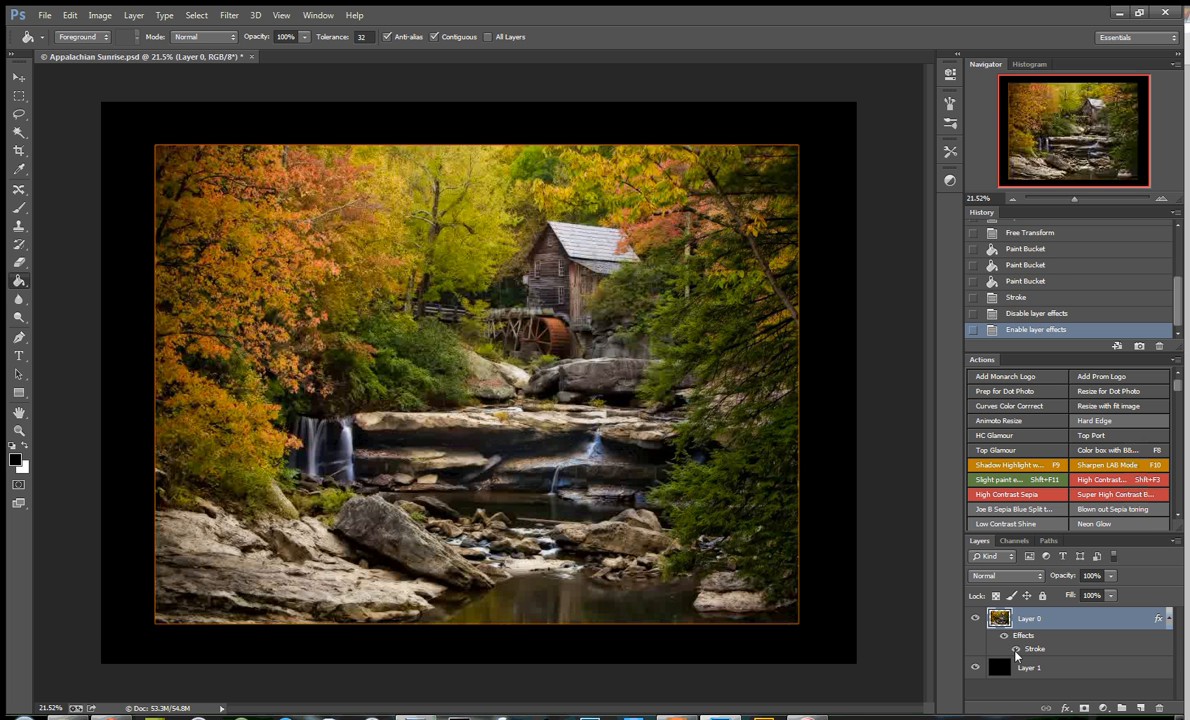
pyautogui.click(1016, 649)
pyautogui.click(1016, 649)
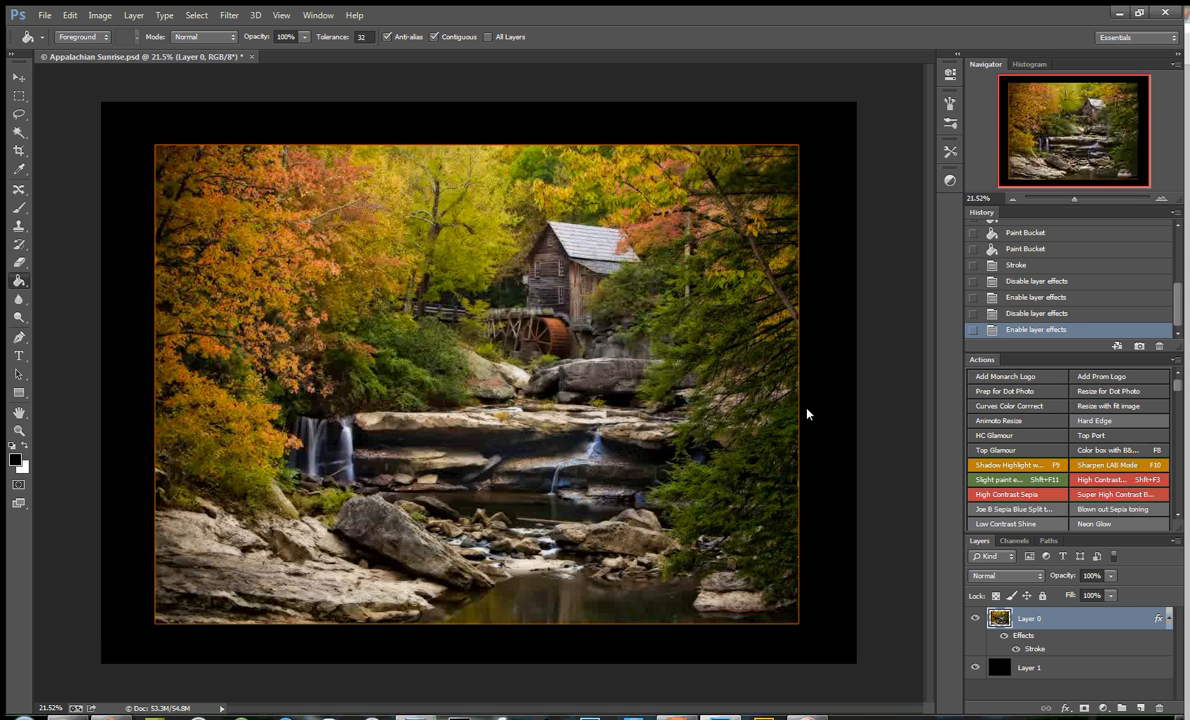
pyautogui.click(1004, 637)
pyautogui.click(1005, 638)
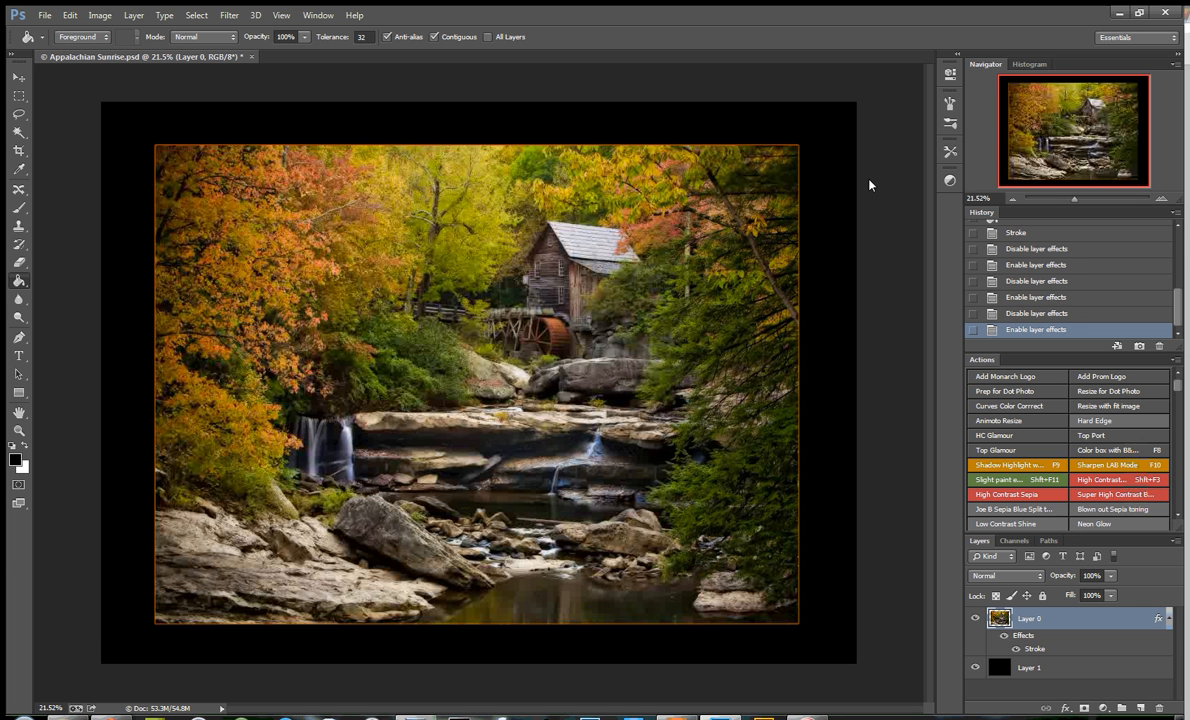
# Step: Examine the stroke closely at the photo's upper-right corner, hiding and showing Layer 0's effects and undoing any accidental fill
pyautogui.scroll(5, 785, 150)
pyautogui.scroll(3, 855, 128)
pyautogui.click(796, 230)
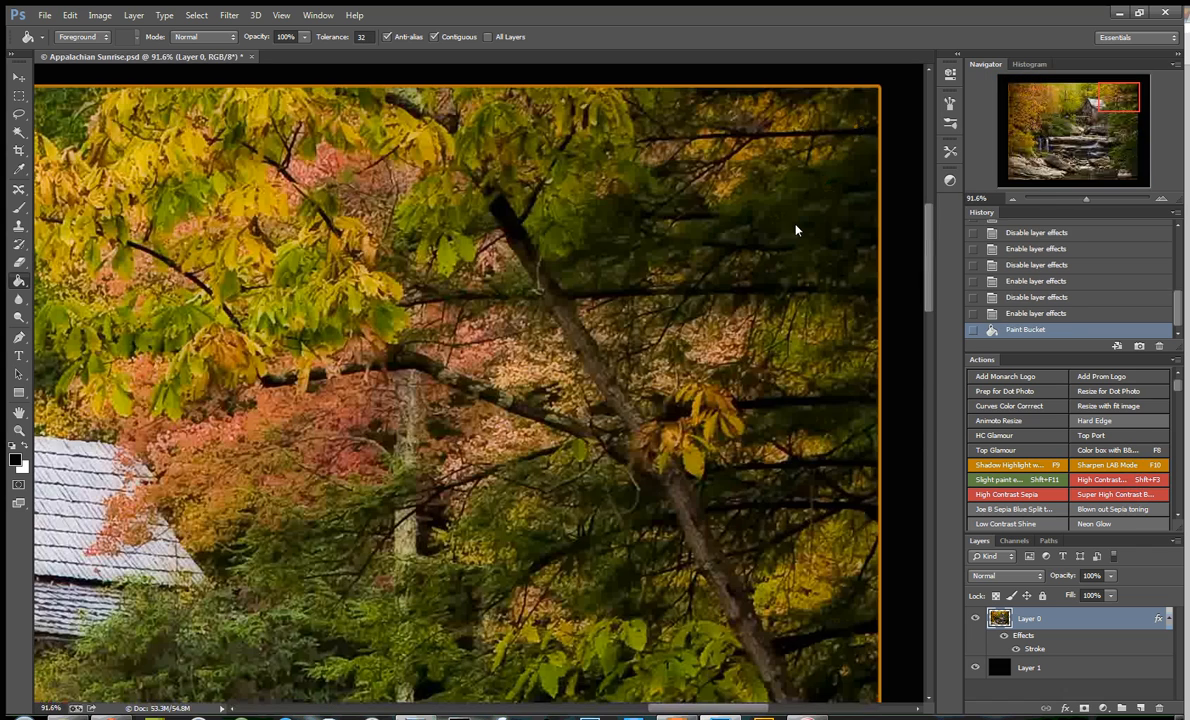
pyautogui.hotkey('ctrl', 'z')
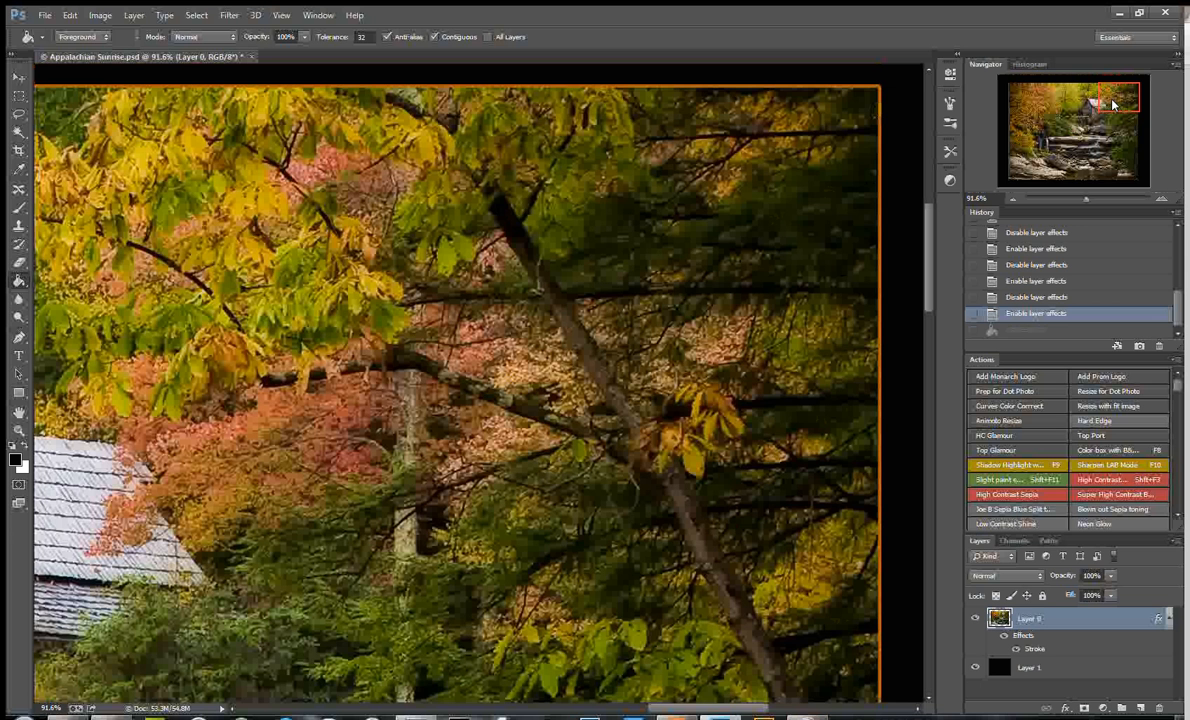
pyautogui.moveTo(1113, 104); pyautogui.dragTo(1123, 100)
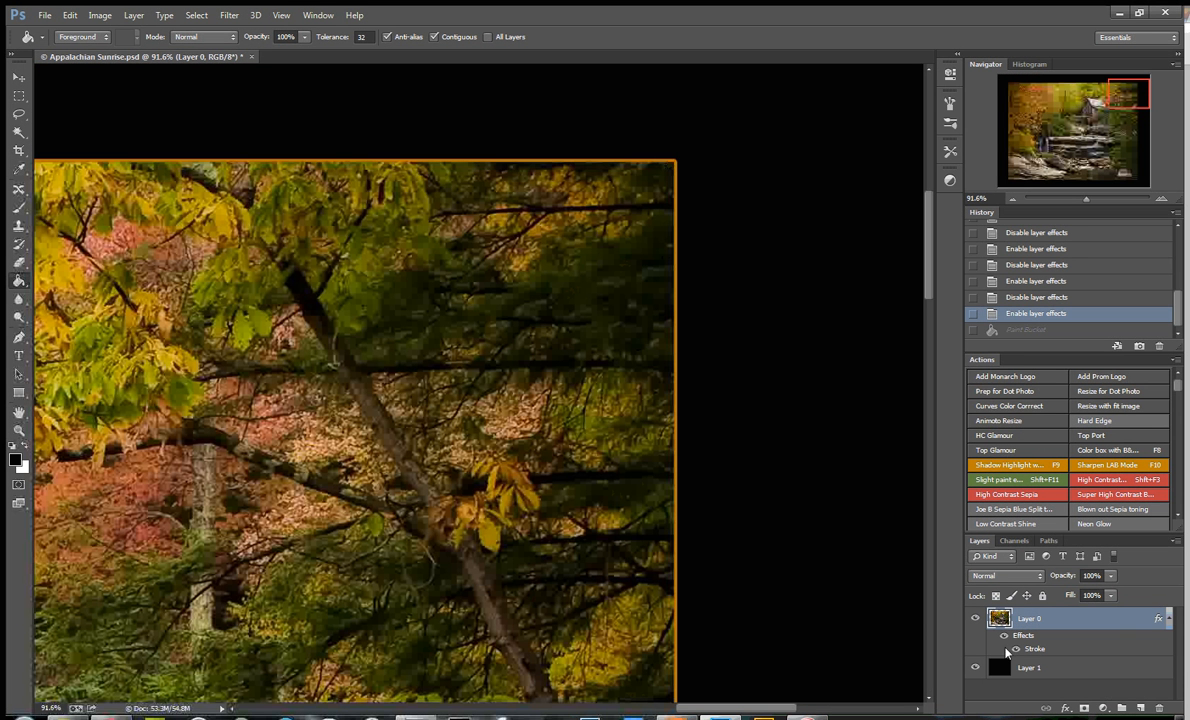
pyautogui.click(1005, 638)
pyautogui.click(1005, 637)
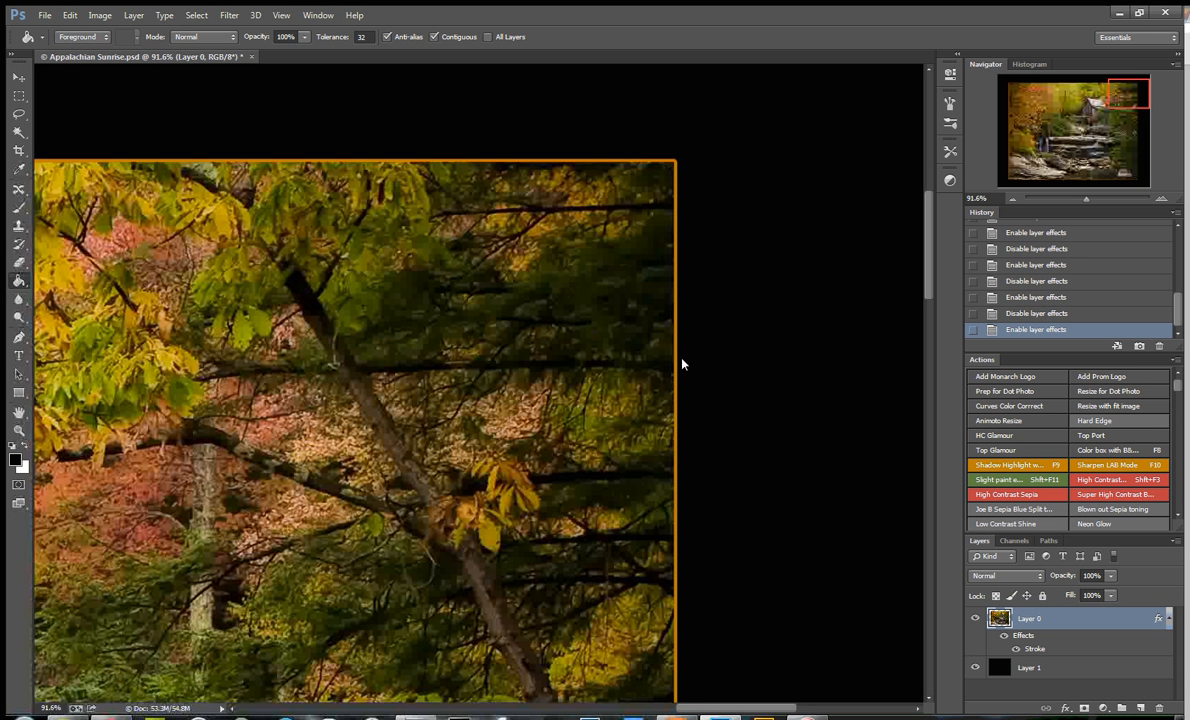
pyautogui.scroll(-5, 775, 333)
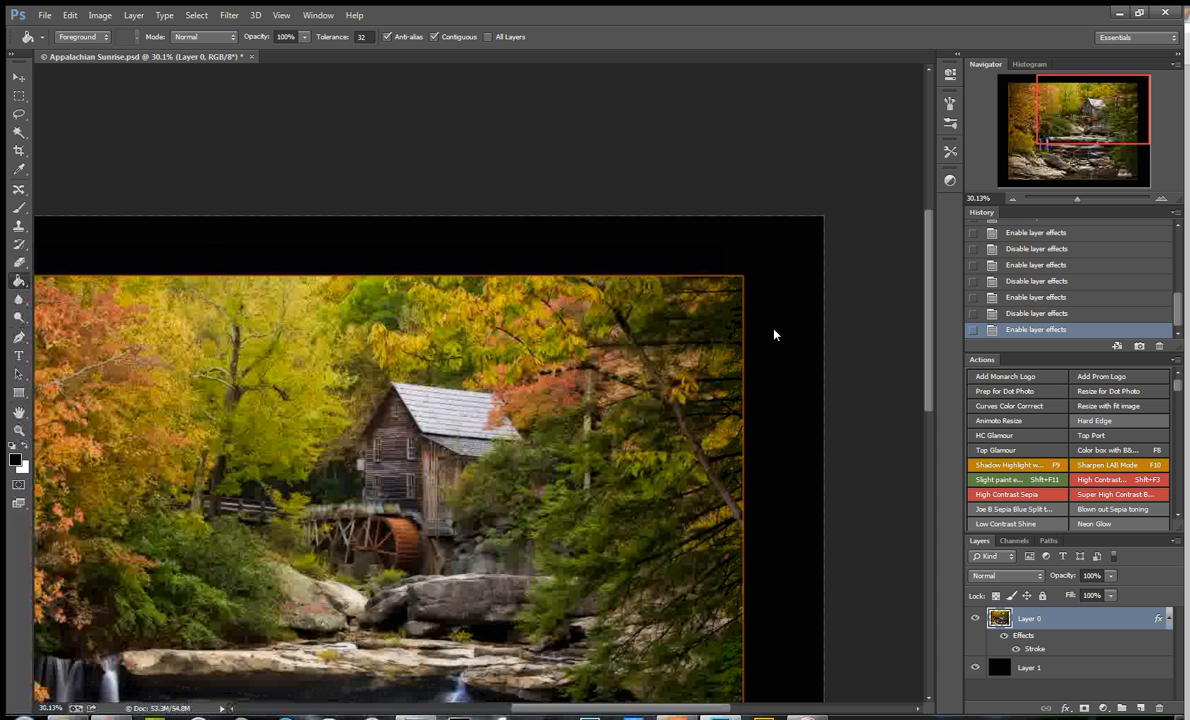
pyautogui.scroll(-2, 775, 335)
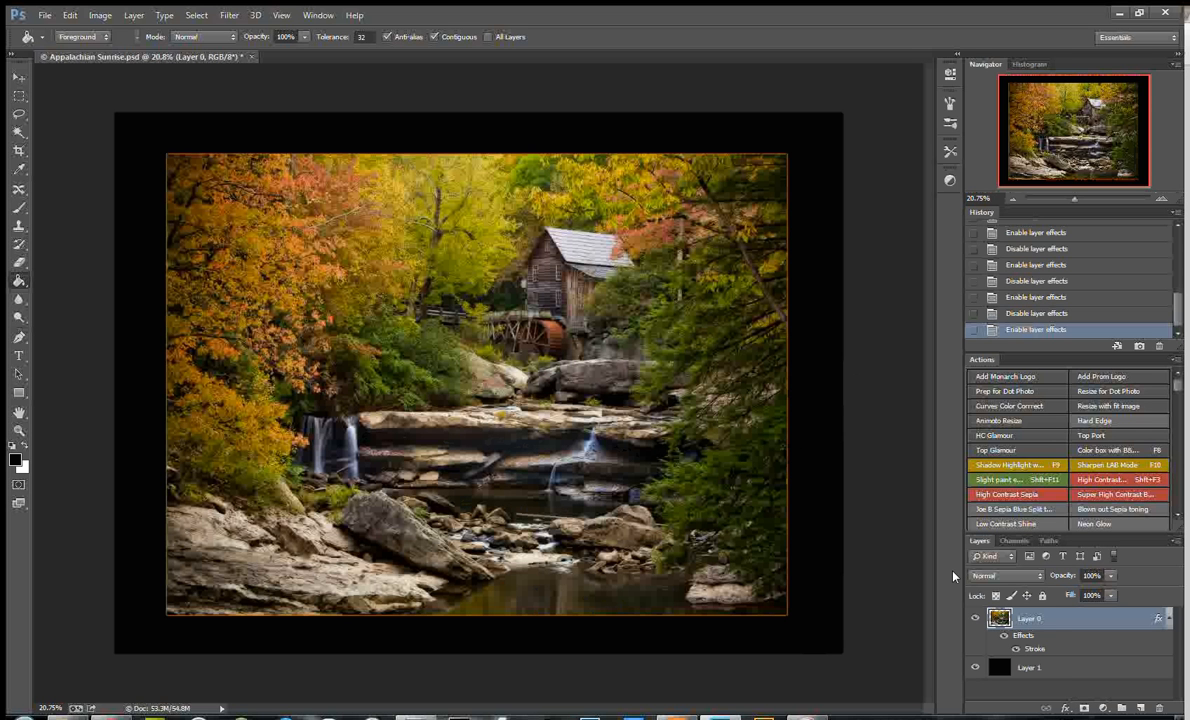
# Step: Create a new layer above the photo and make a rectangular marquee selection around the photo, midway within the black border
pyautogui.click(1141, 707)
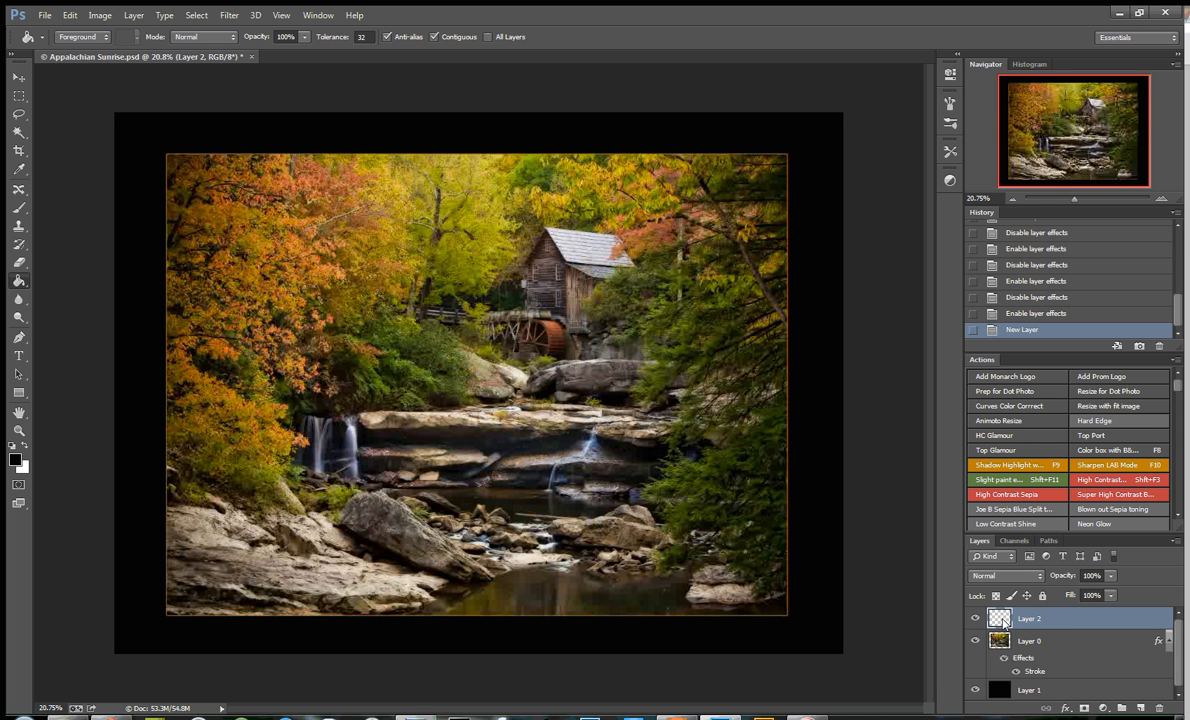
pyautogui.press('m')
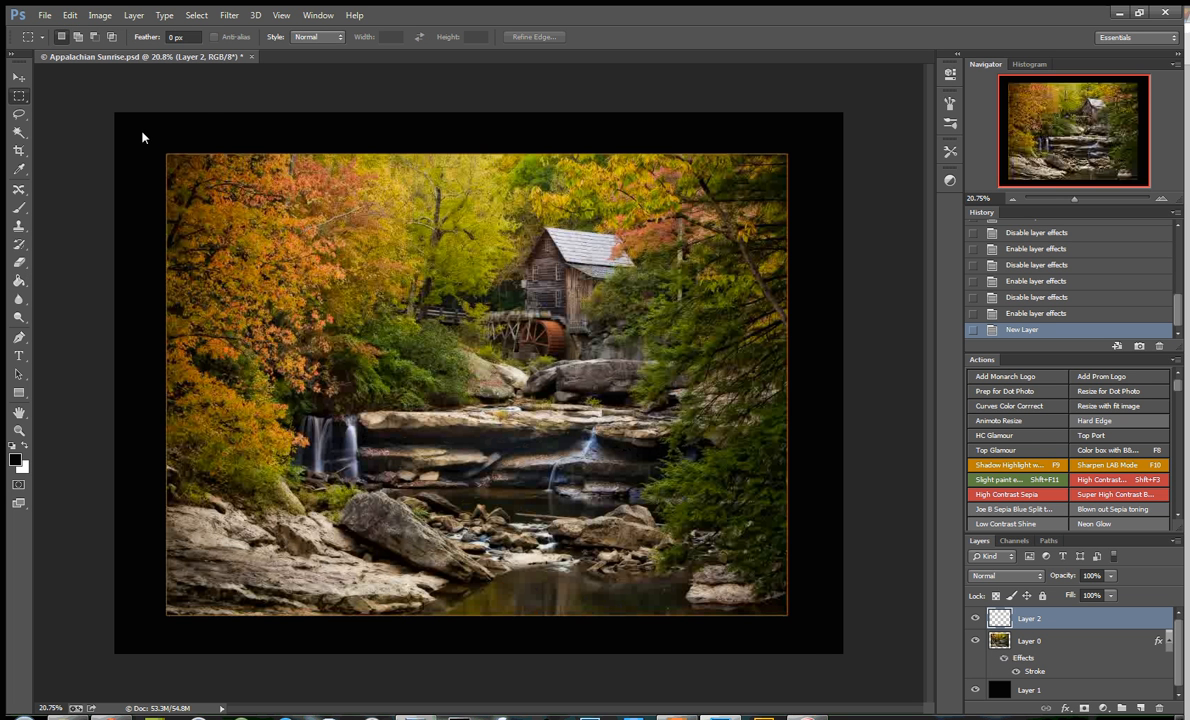
pyautogui.moveTo(142, 131); pyautogui.dragTo(816, 641)
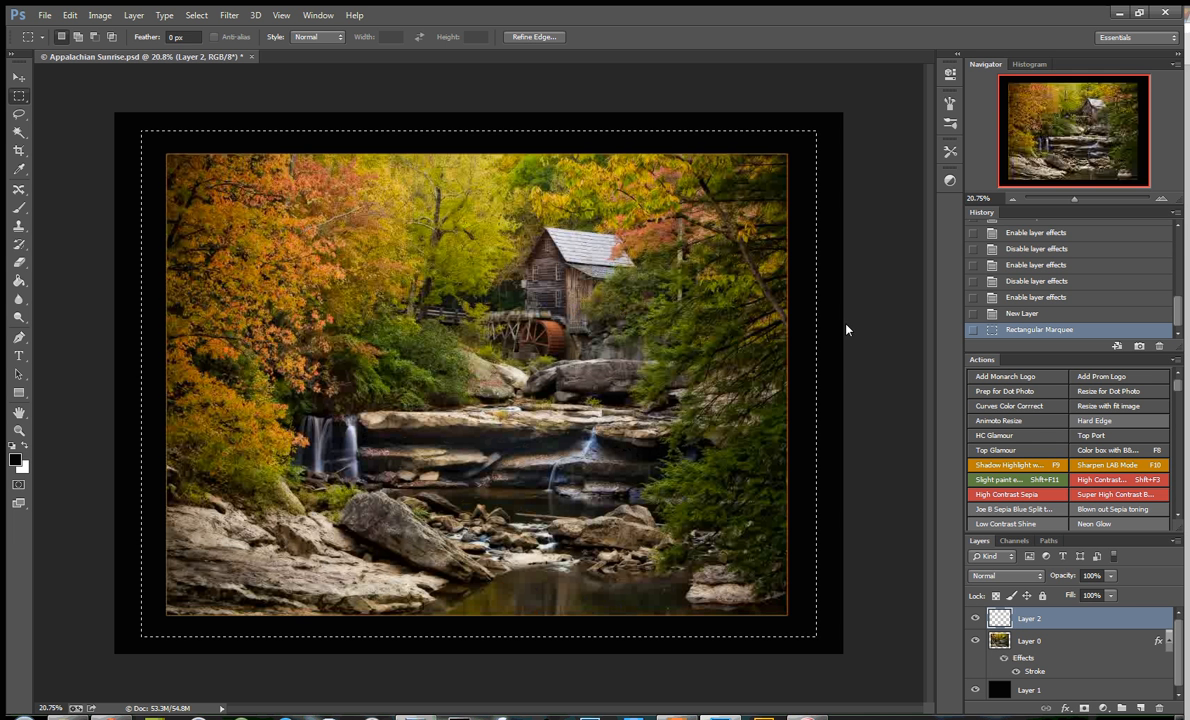
pyautogui.rightClick(790, 314)
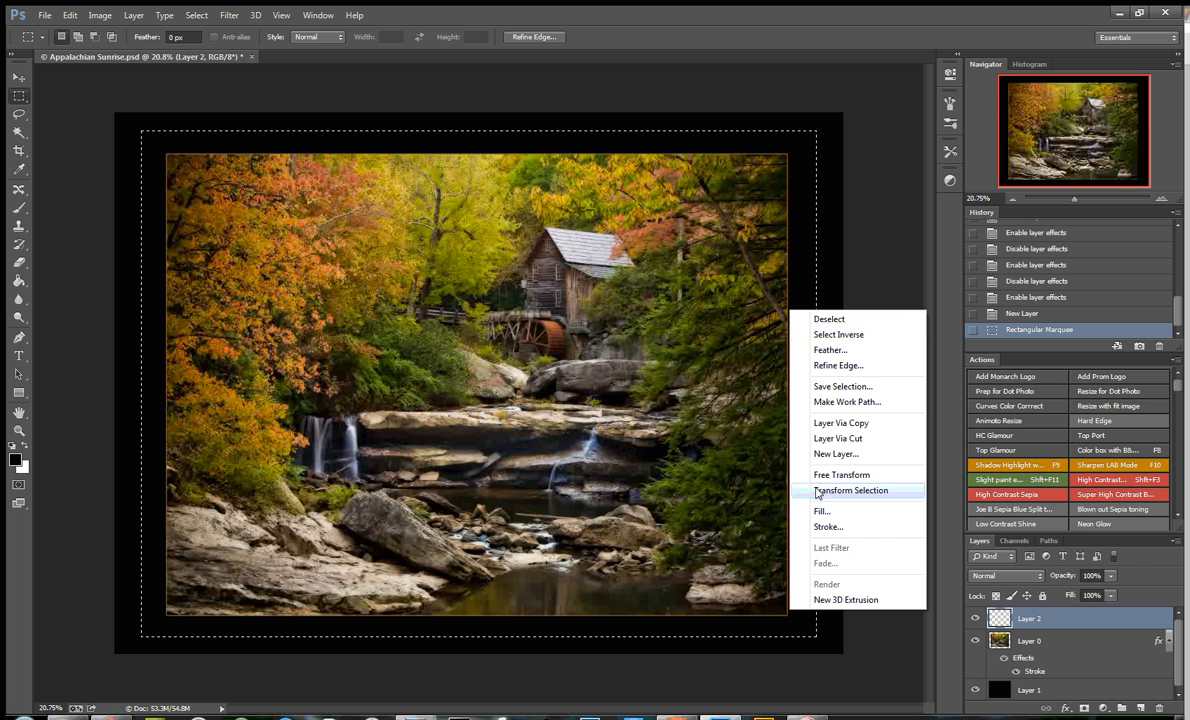
pyautogui.press('Escape')
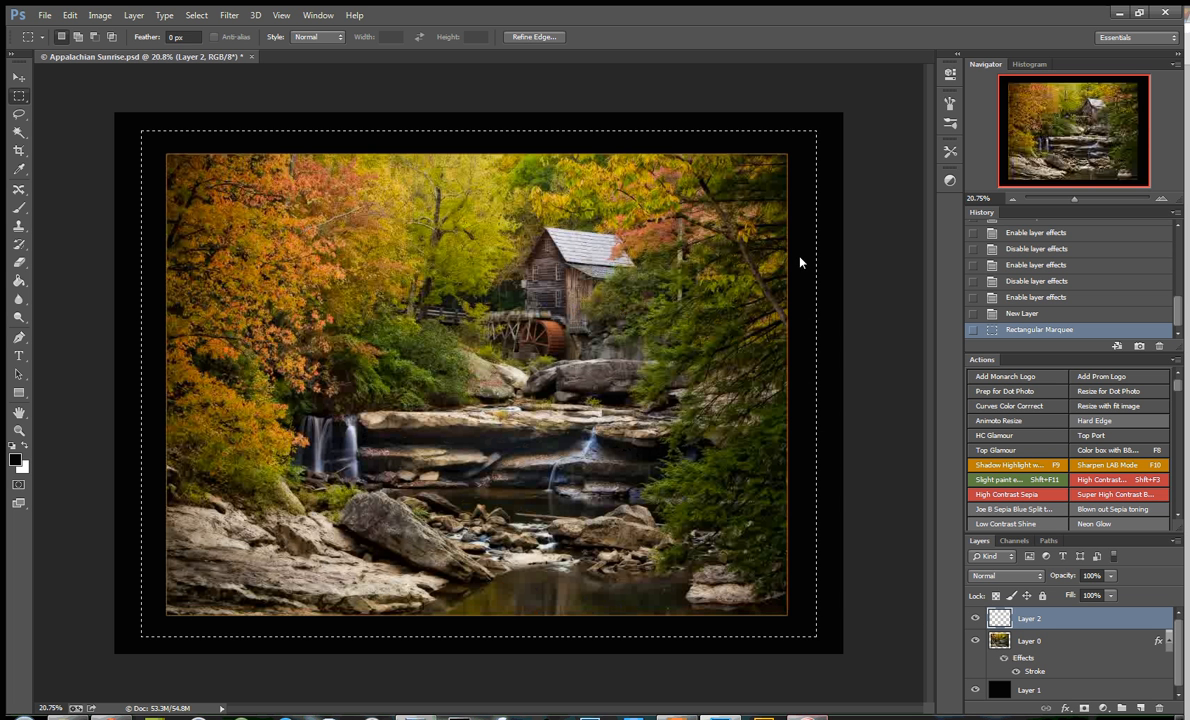
pyautogui.rightClick(864, 266)
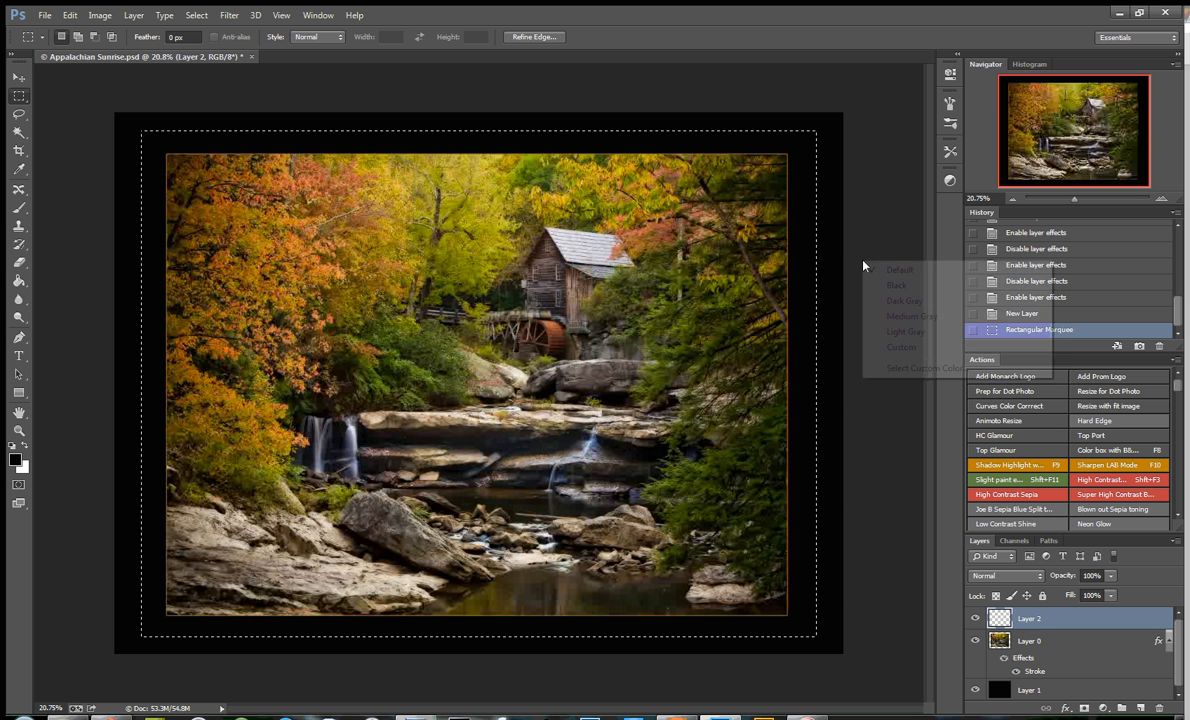
pyautogui.click(898, 268)
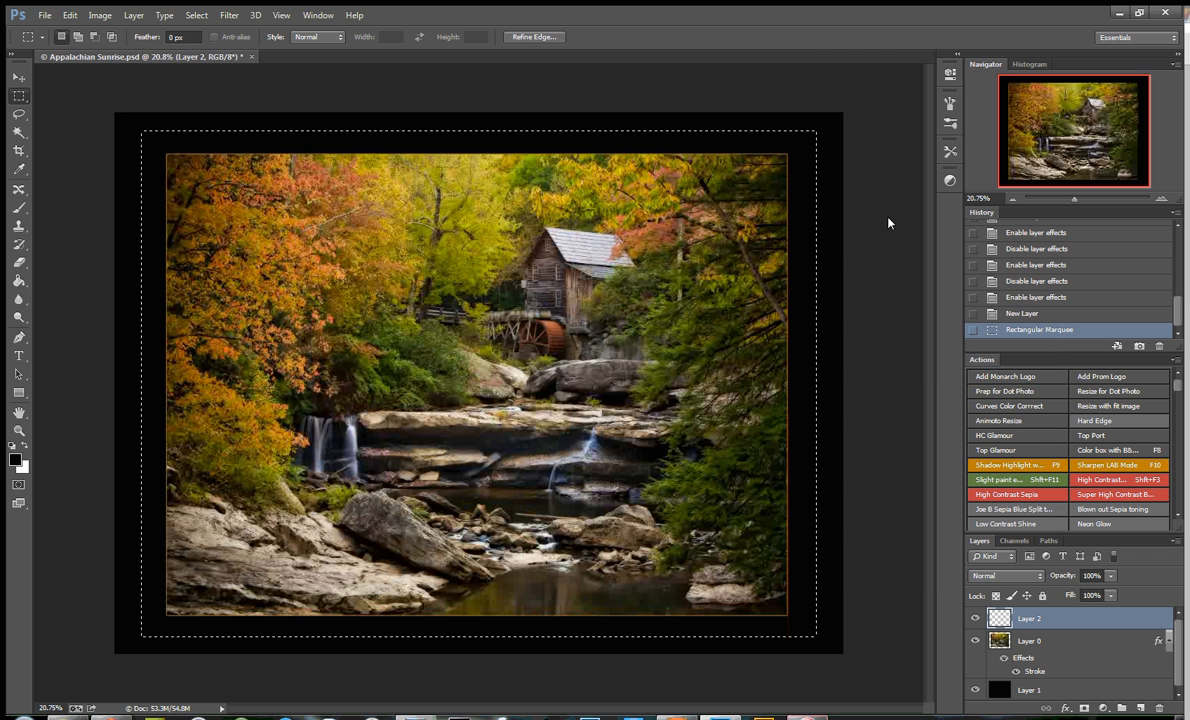
# Step: Stroke the selection on Layer 2 with a 5 px centered line in the yellow-green 889224 sampled from the tree, and deselect
pyautogui.rightClick(799, 296)
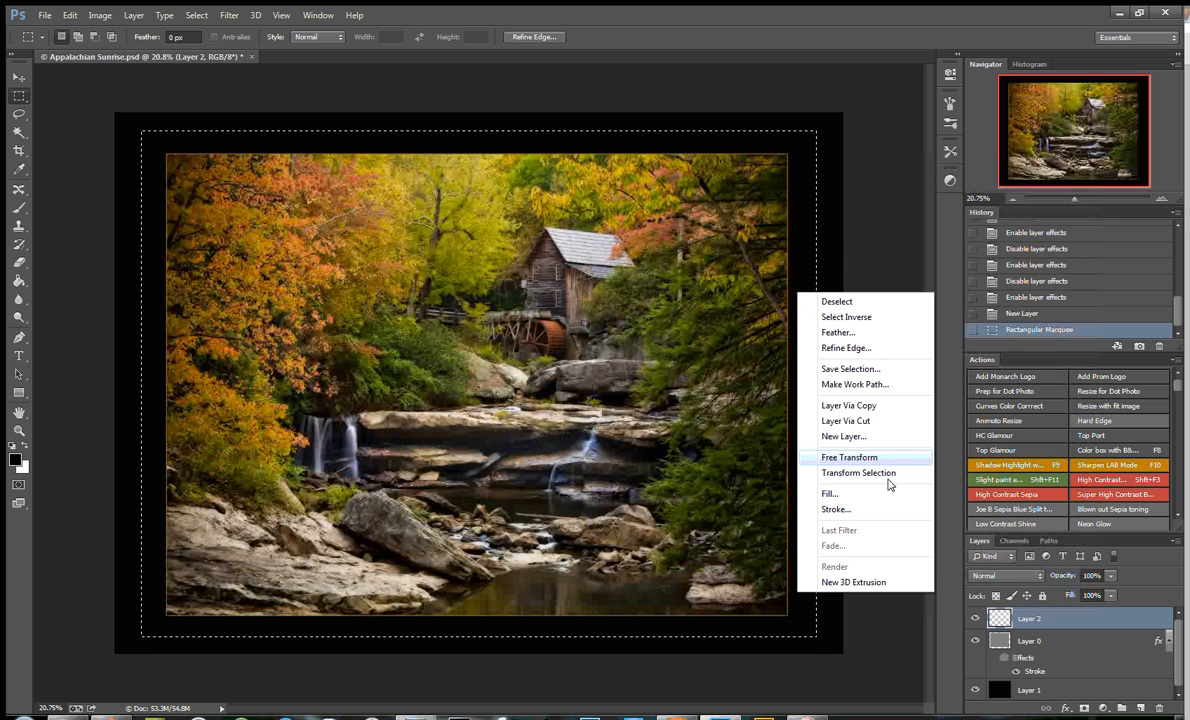
pyautogui.click(837, 509)
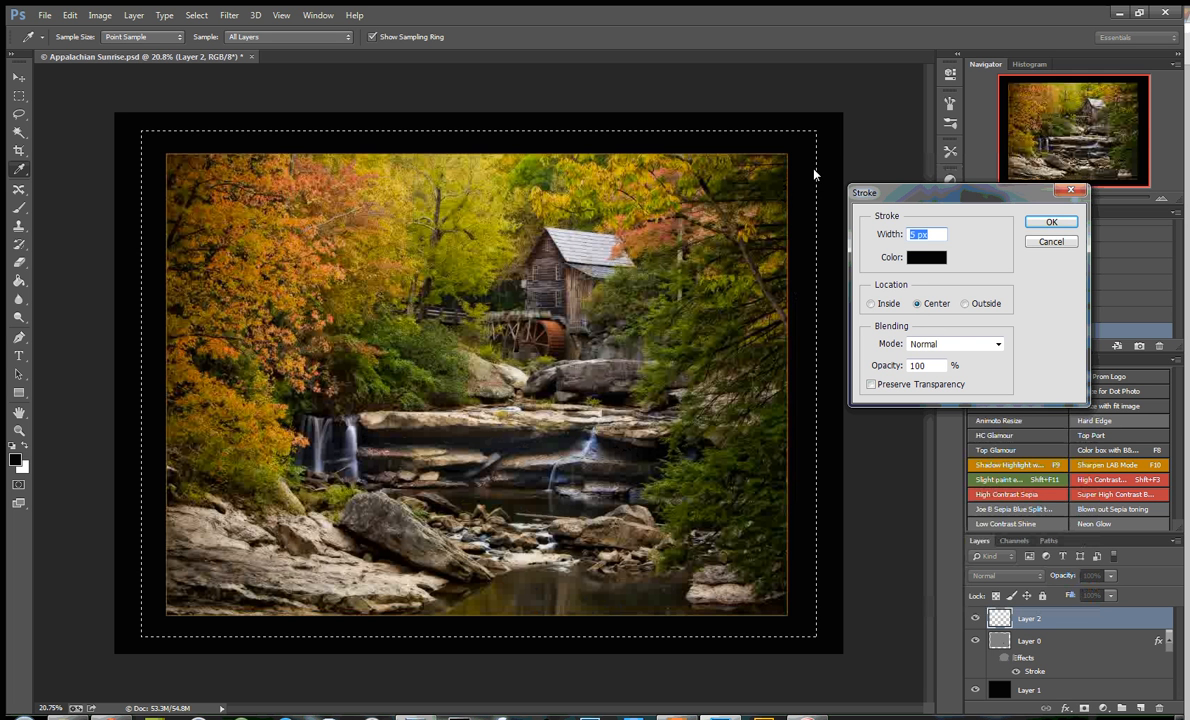
pyautogui.click(923, 305)
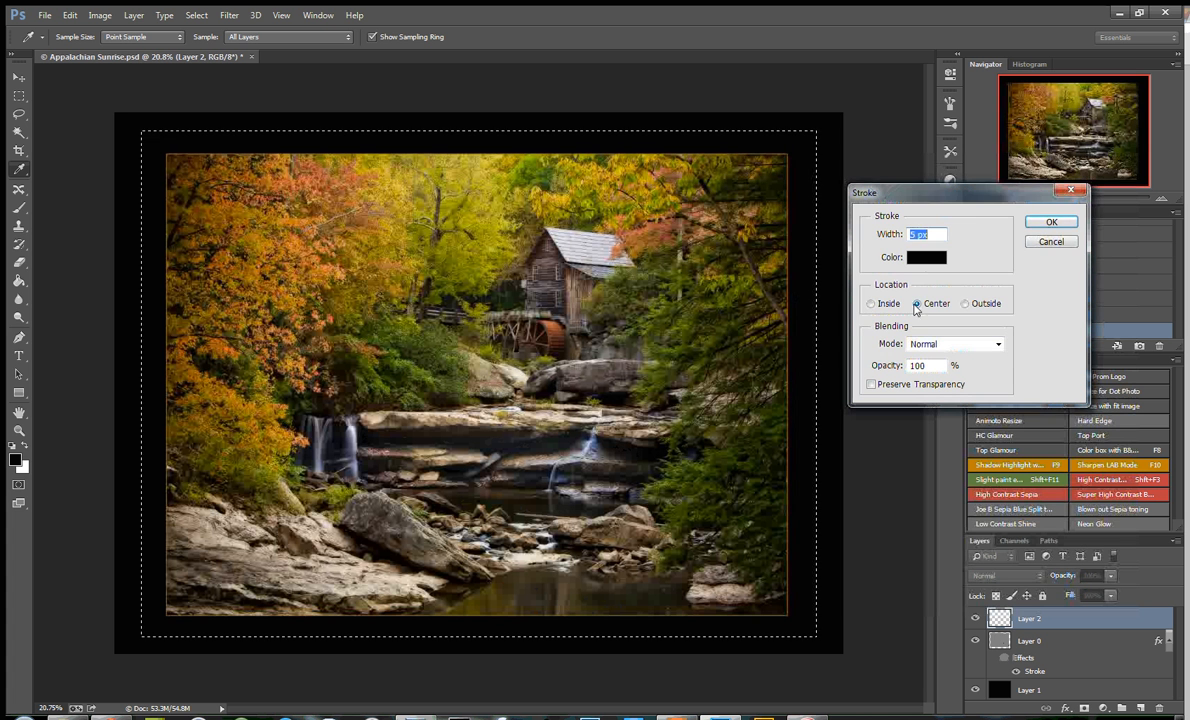
pyautogui.click(928, 258)
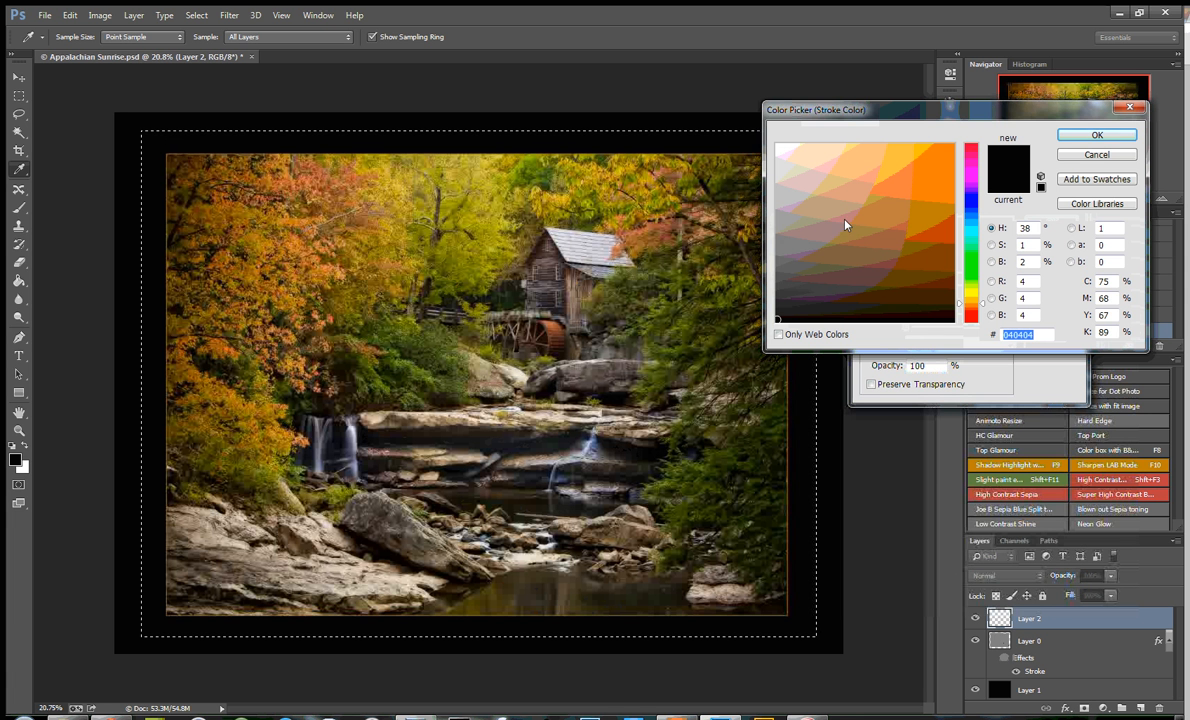
pyautogui.click(659, 310)
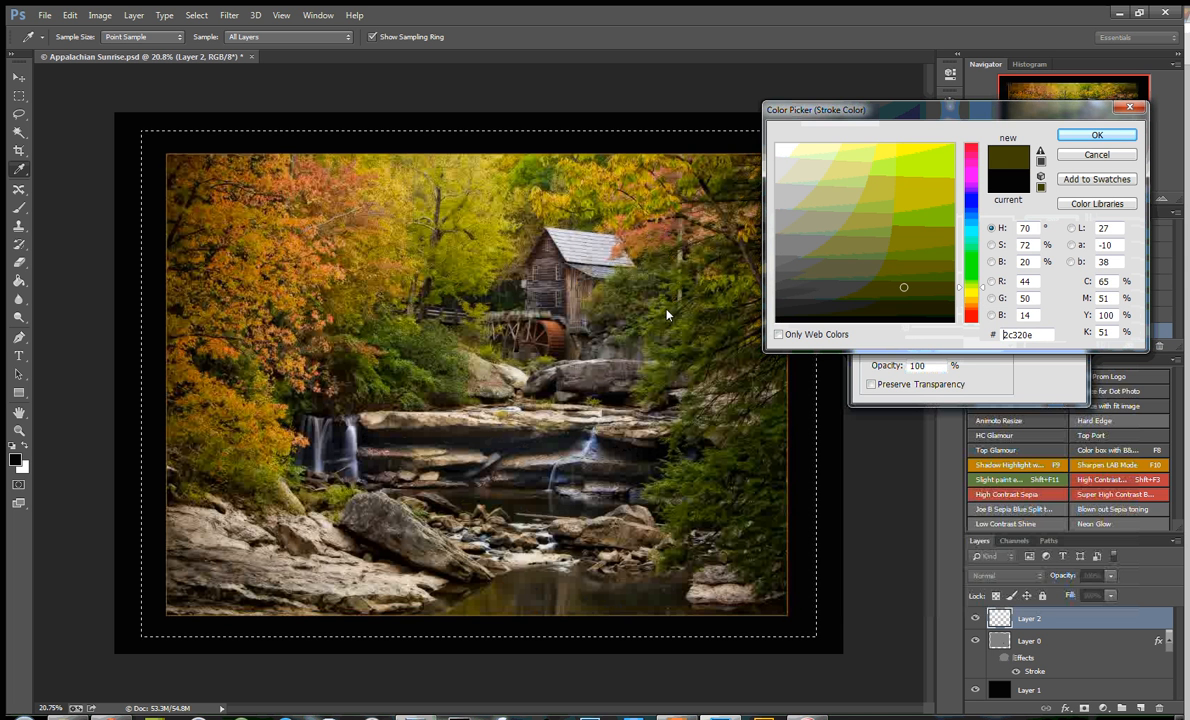
pyautogui.click(588, 251)
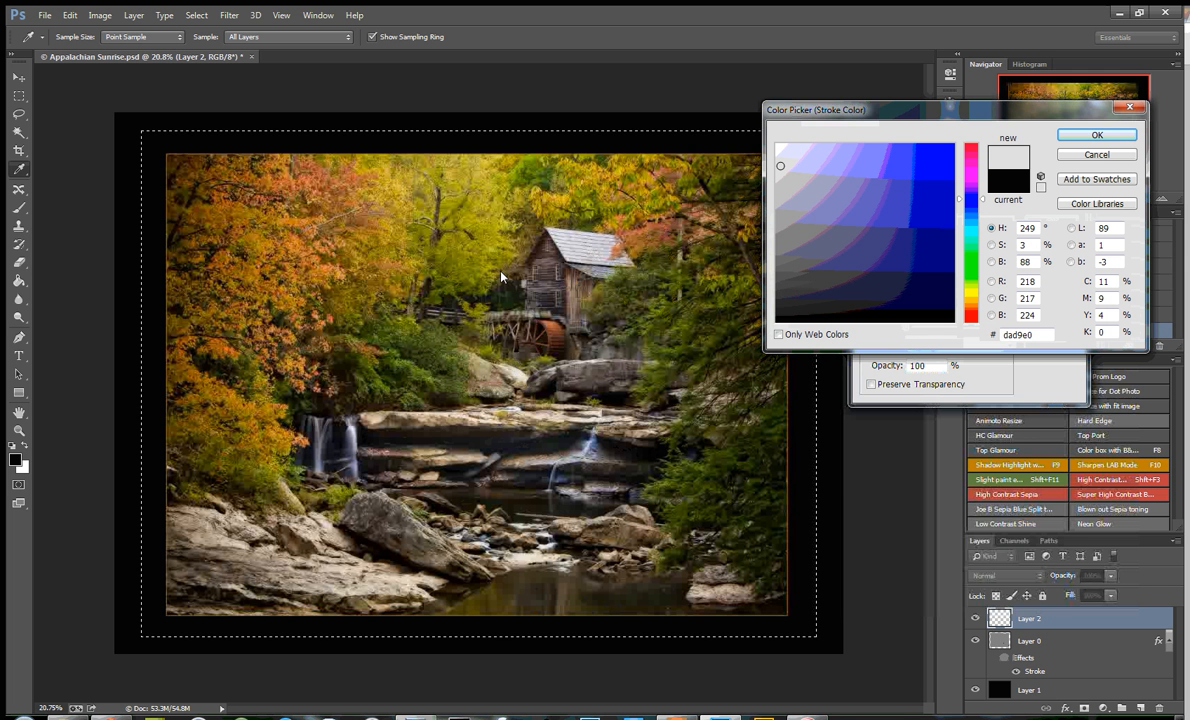
pyautogui.click(527, 292)
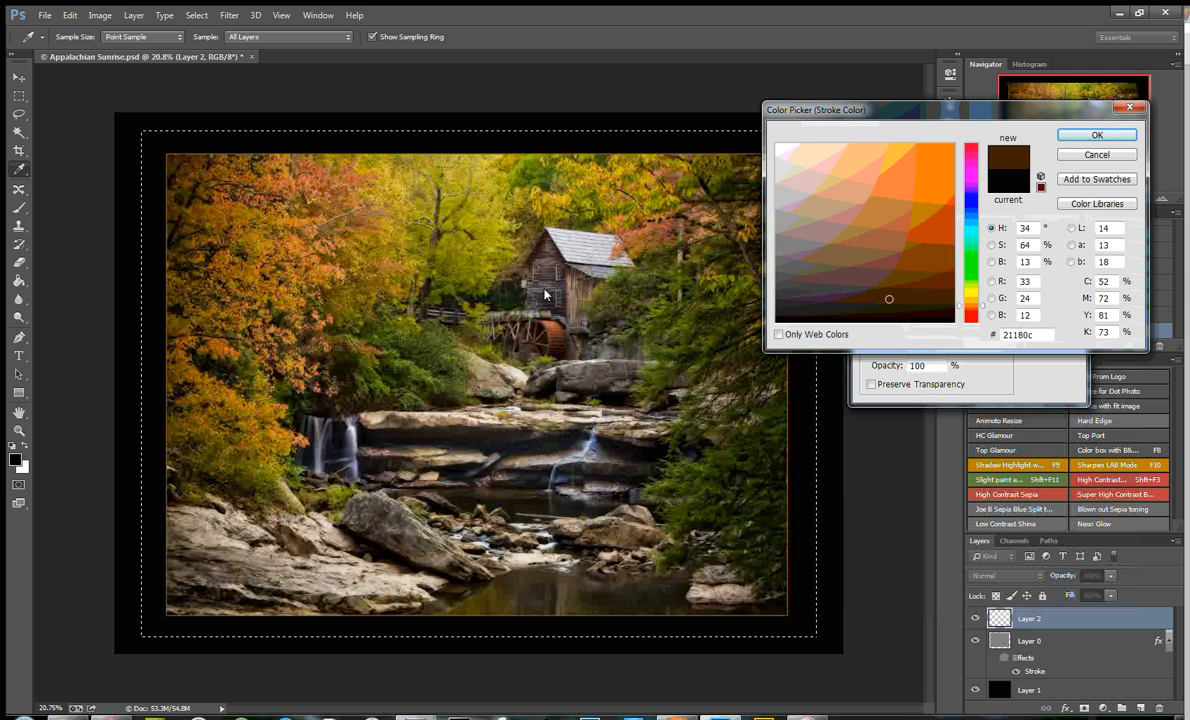
pyautogui.click(462, 226)
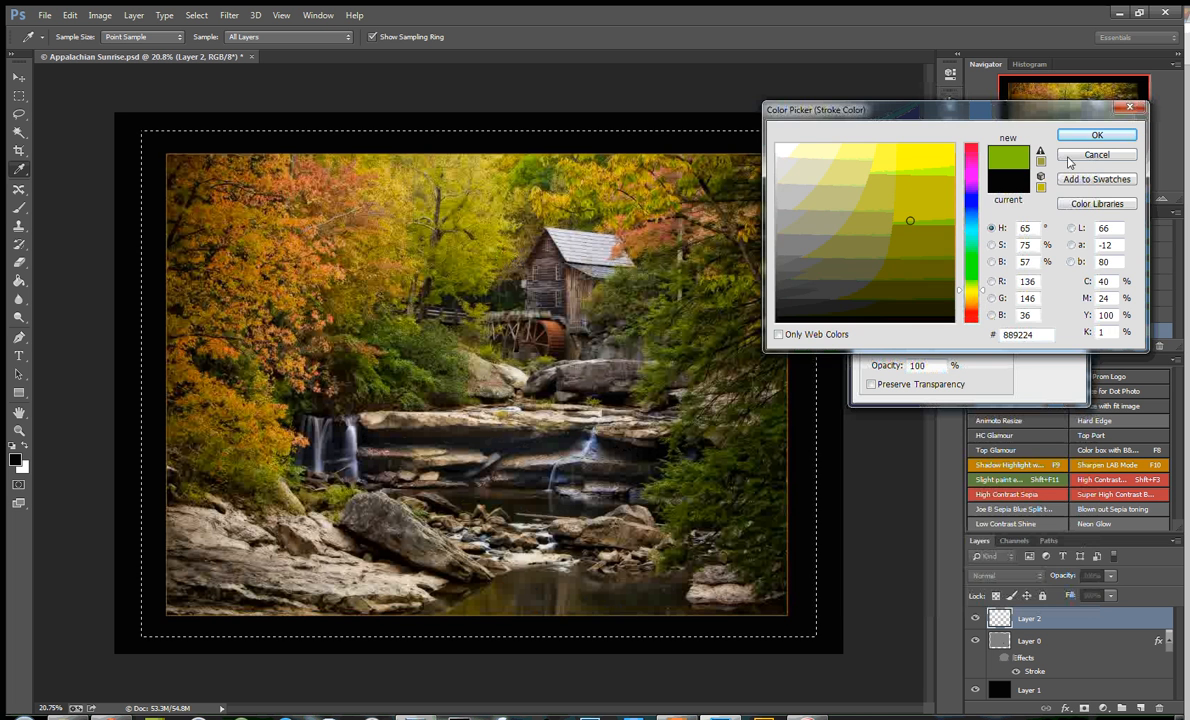
pyautogui.click(1097, 134)
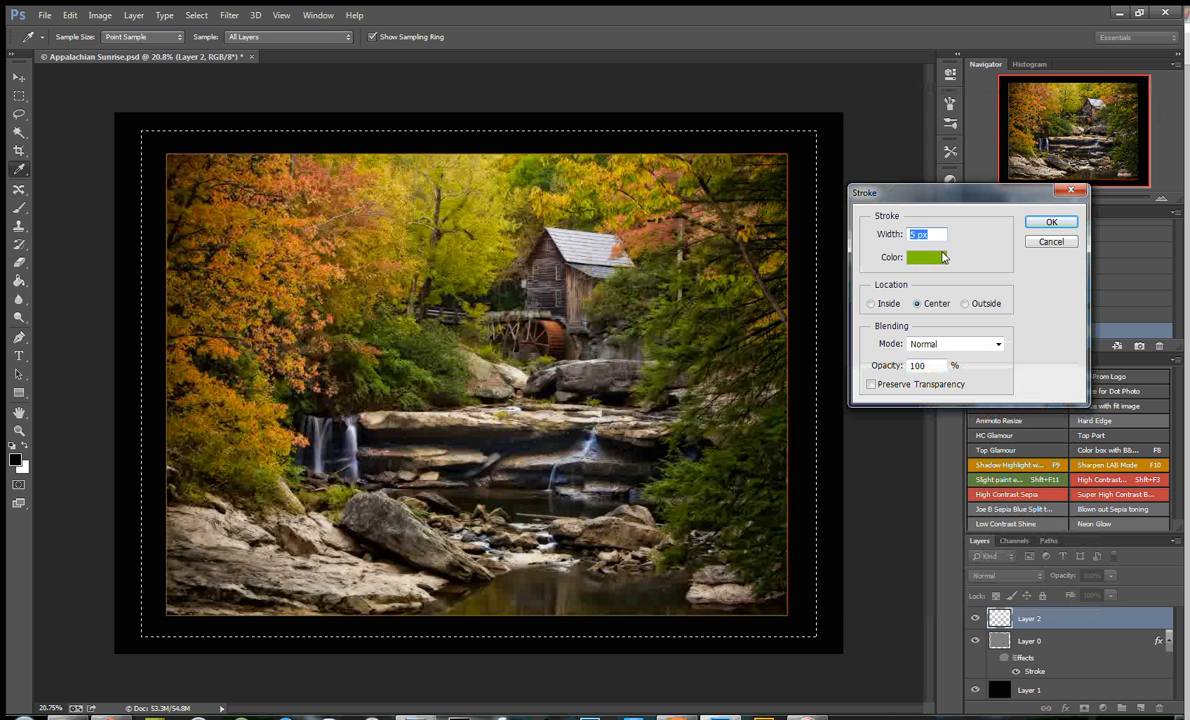
pyautogui.click(1051, 221)
pyautogui.hotkey('ctrl', 'd')
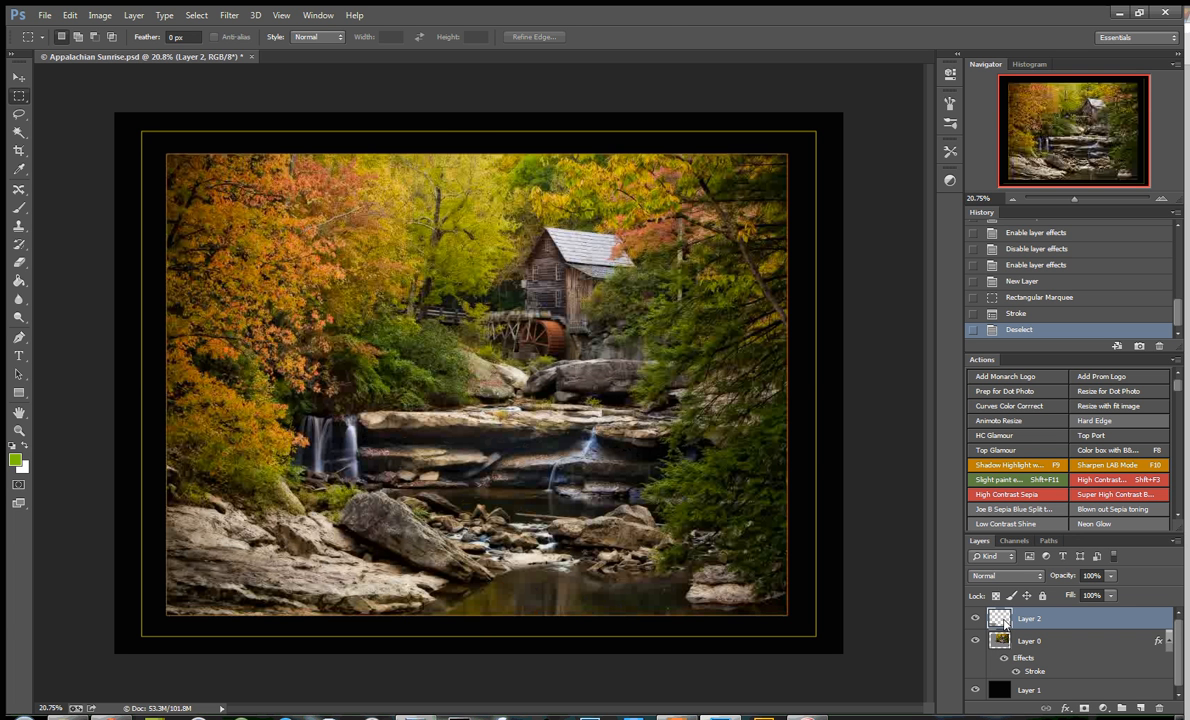
# Step: Free-transform the green outline on Layer 2, adjusting its size to about 99.7% so it sits evenly within the black border
pyautogui.hotkey('ctrl', 't')
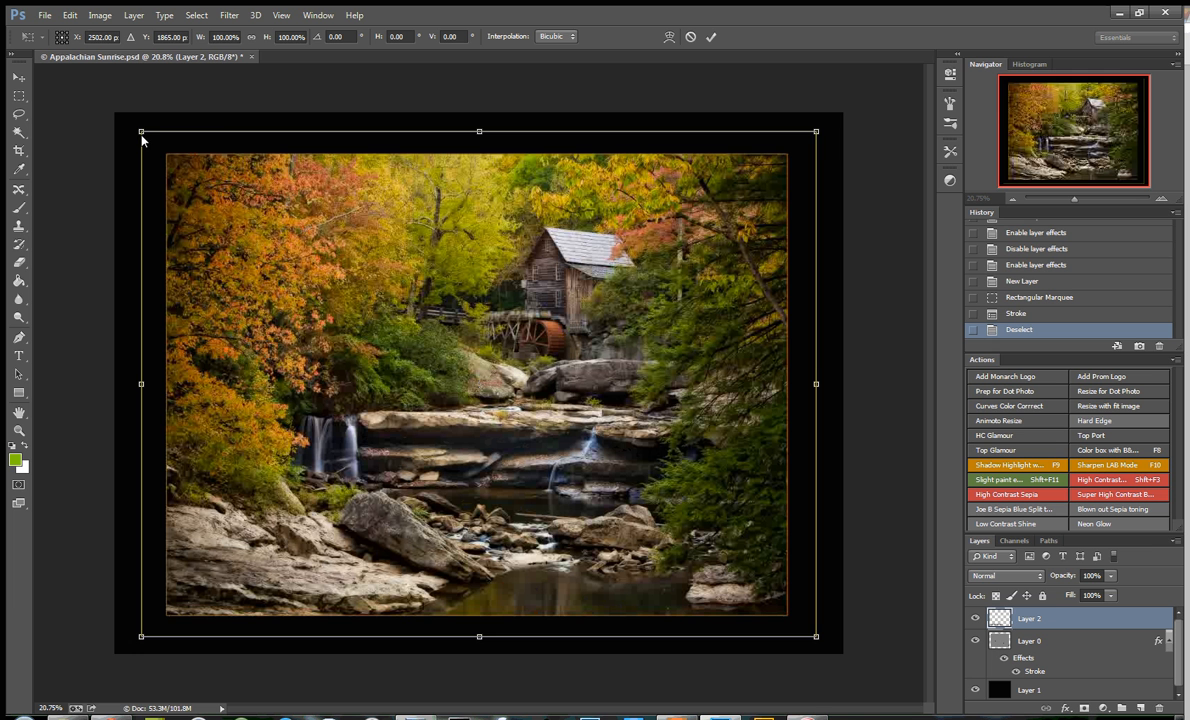
pyautogui.moveTo(141, 139)
pyautogui.mouseDown()
pyautogui.moveTo(156, 160)
pyautogui.moveTo(173, 157)
pyautogui.moveTo(143, 136)
pyautogui.moveTo(138, 153)
pyautogui.mouseUp()
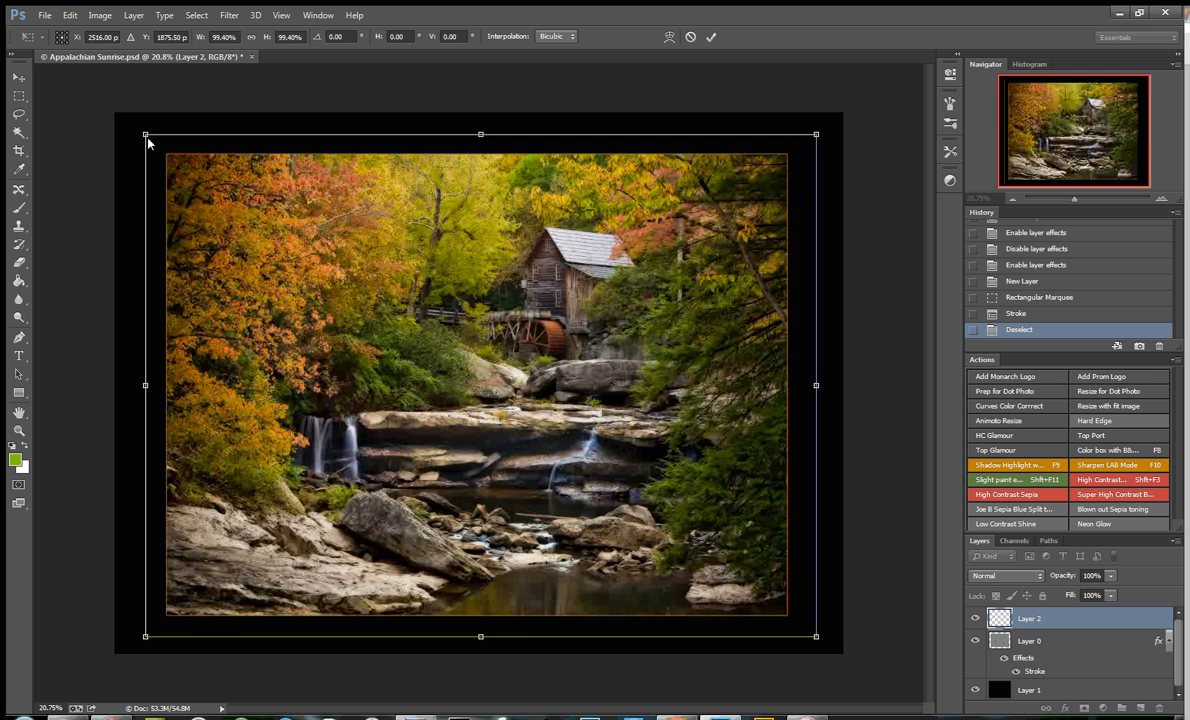
pyautogui.moveTo(147, 143)
pyautogui.mouseDown()
pyautogui.moveTo(181, 165)
pyautogui.moveTo(137, 157)
pyautogui.moveTo(183, 187)
pyautogui.moveTo(243, 261)
pyautogui.moveTo(211, 212)
pyautogui.moveTo(135, 146)
pyautogui.mouseUp()
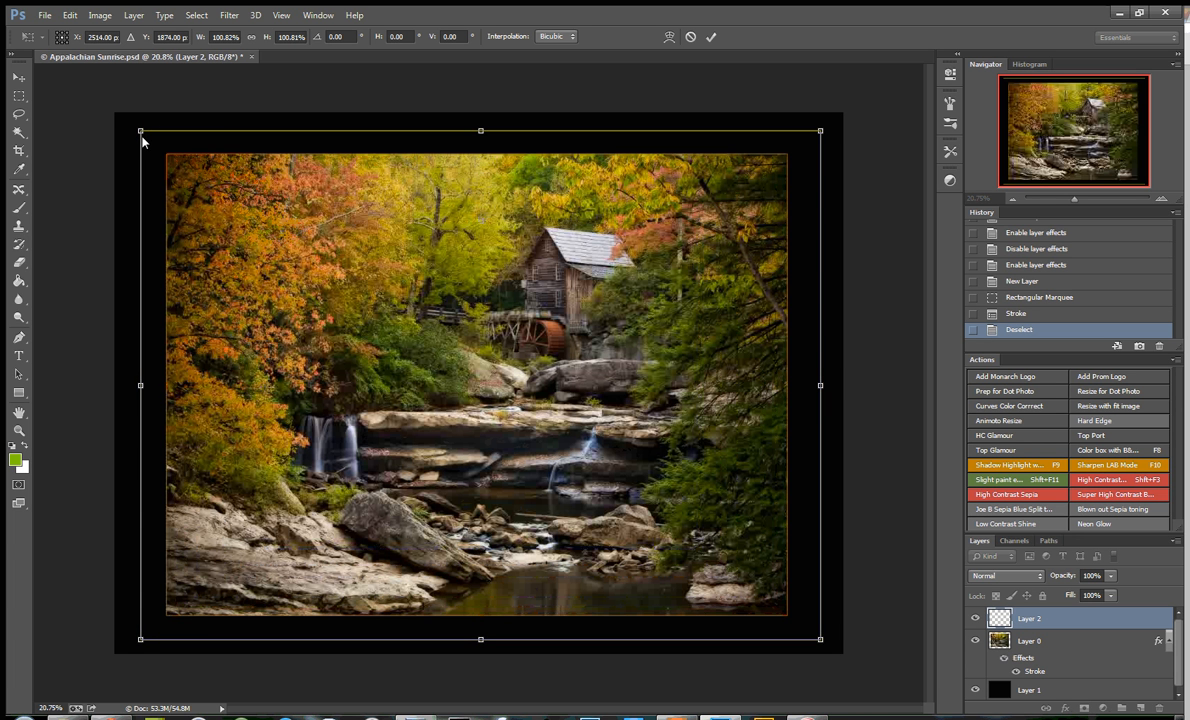
pyautogui.moveTo(141, 133)
pyautogui.mouseDown()
pyautogui.moveTo(212, 212)
pyautogui.moveTo(222, 246)
pyautogui.moveTo(190, 170)
pyautogui.moveTo(244, 239)
pyautogui.moveTo(143, 154)
pyautogui.moveTo(284, 298)
pyautogui.moveTo(134, 147)
pyautogui.mouseUp()
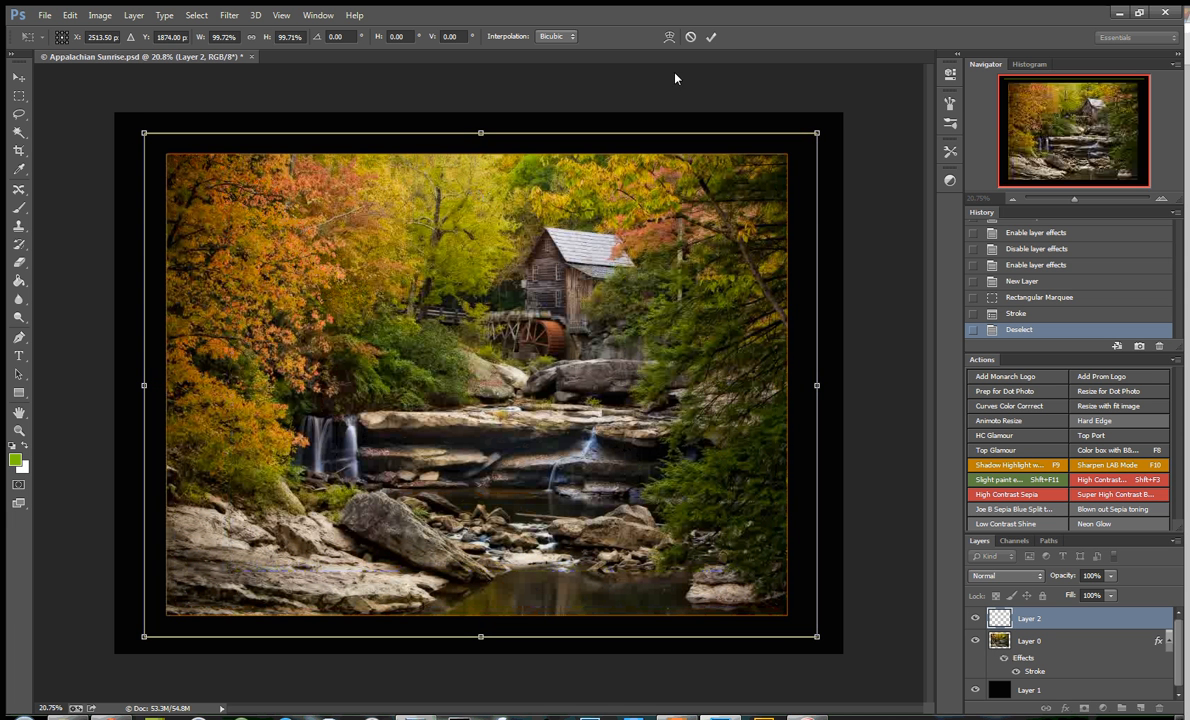
pyautogui.click(711, 37)
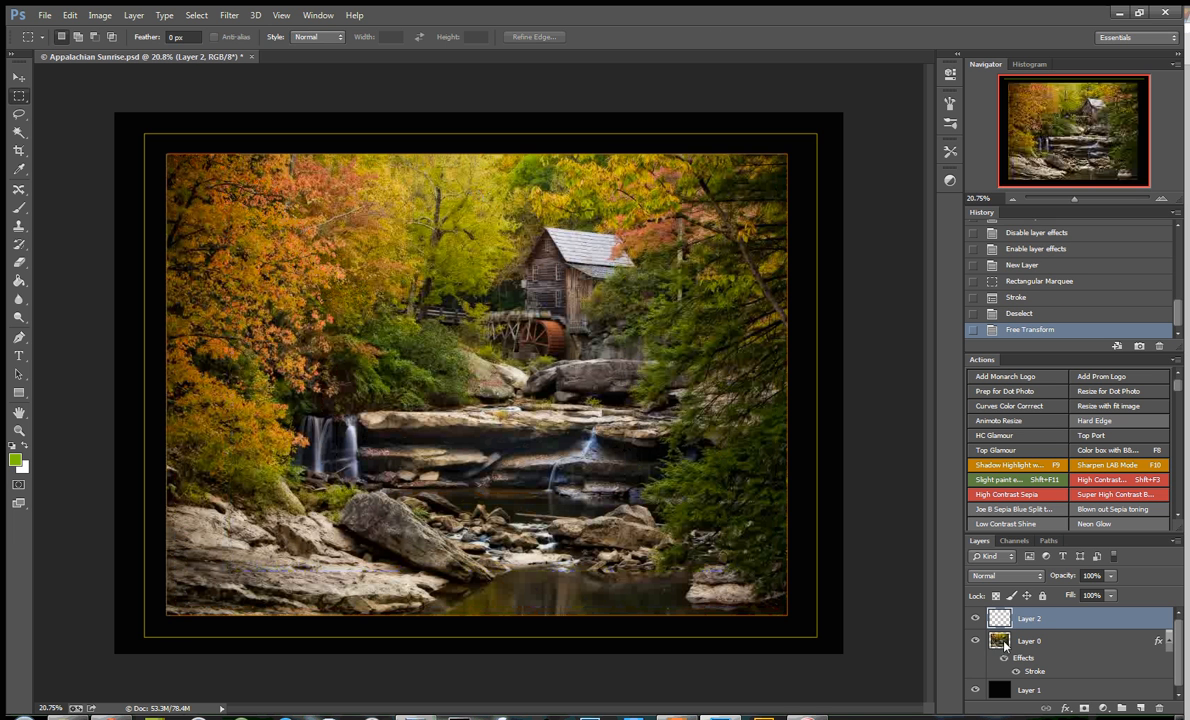
# Step: Scale the photo on Layer 0 down slightly and proportionally about its center, inside the green outline
pyautogui.hotkey('alt', '[')
pyautogui.hotkey('ctrl', 't')
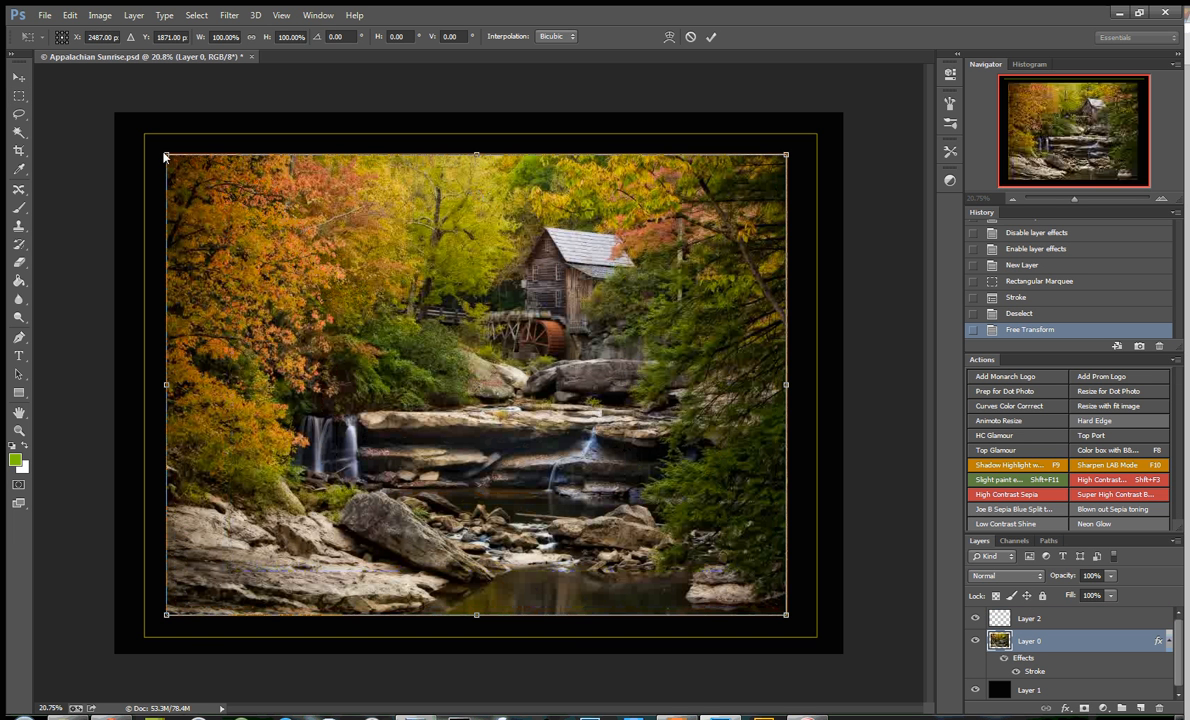
pyautogui.moveTo(166, 155)
pyautogui.mouseDown()
pyautogui.moveTo(299, 317)
pyautogui.moveTo(170, 167)
pyautogui.mouseUp()
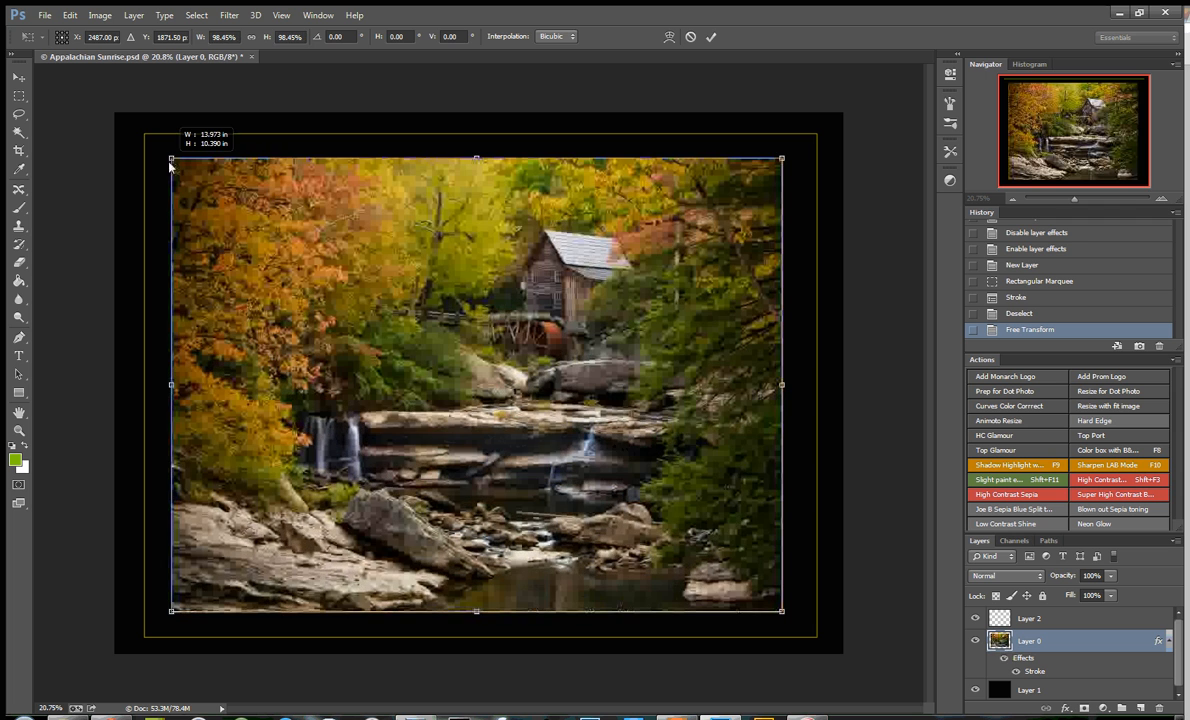
pyautogui.click(711, 36)
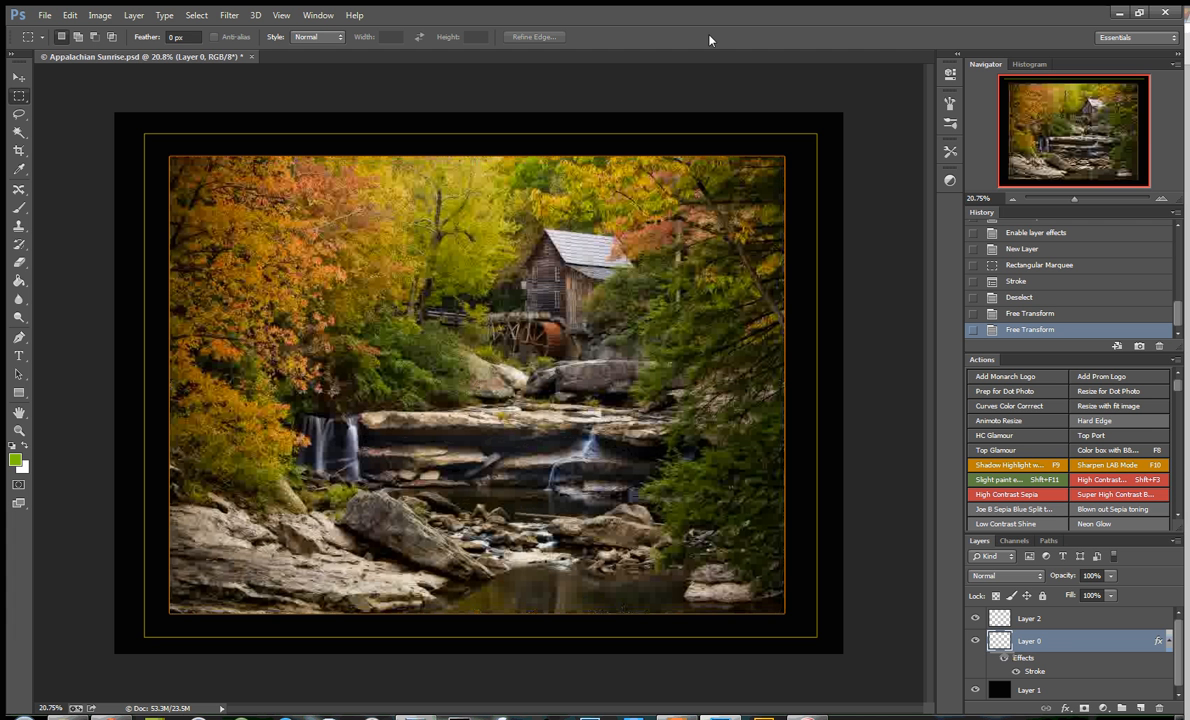
# Step: Hide Layer 2 and move the photo on Layer 0 toward the lower-left corner of the black canvas
pyautogui.click(975, 619)
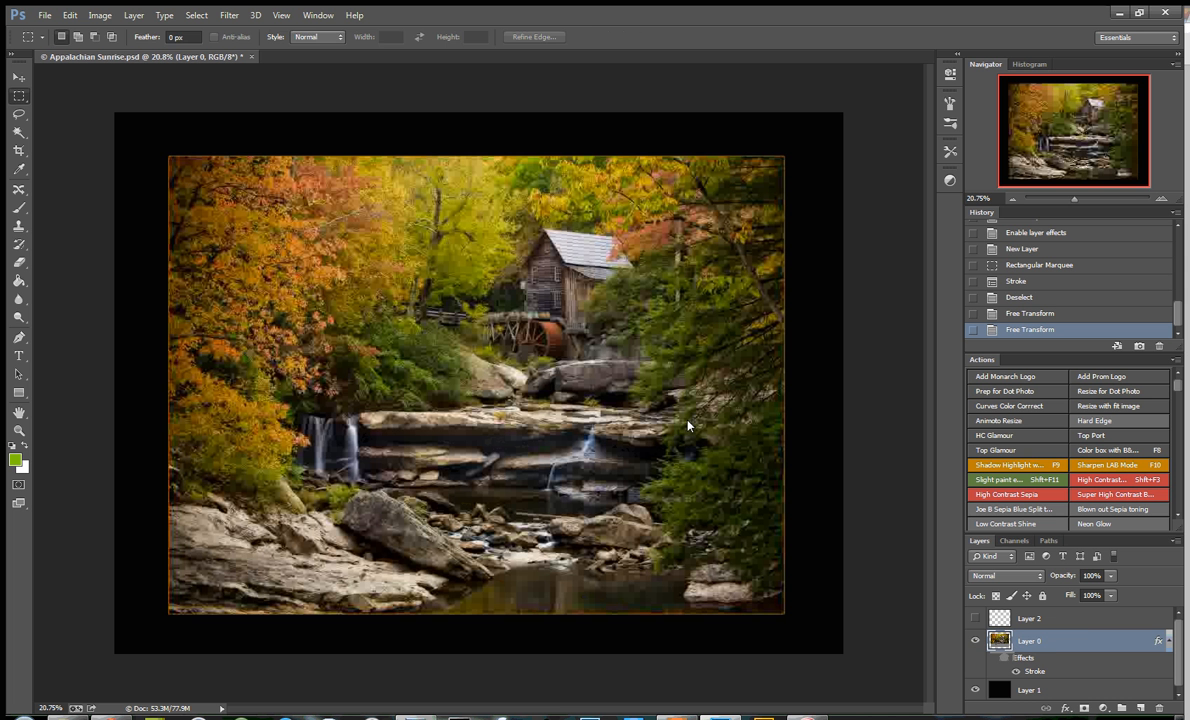
pyautogui.press('v')
pyautogui.moveTo(708, 389); pyautogui.dragTo(679, 408)
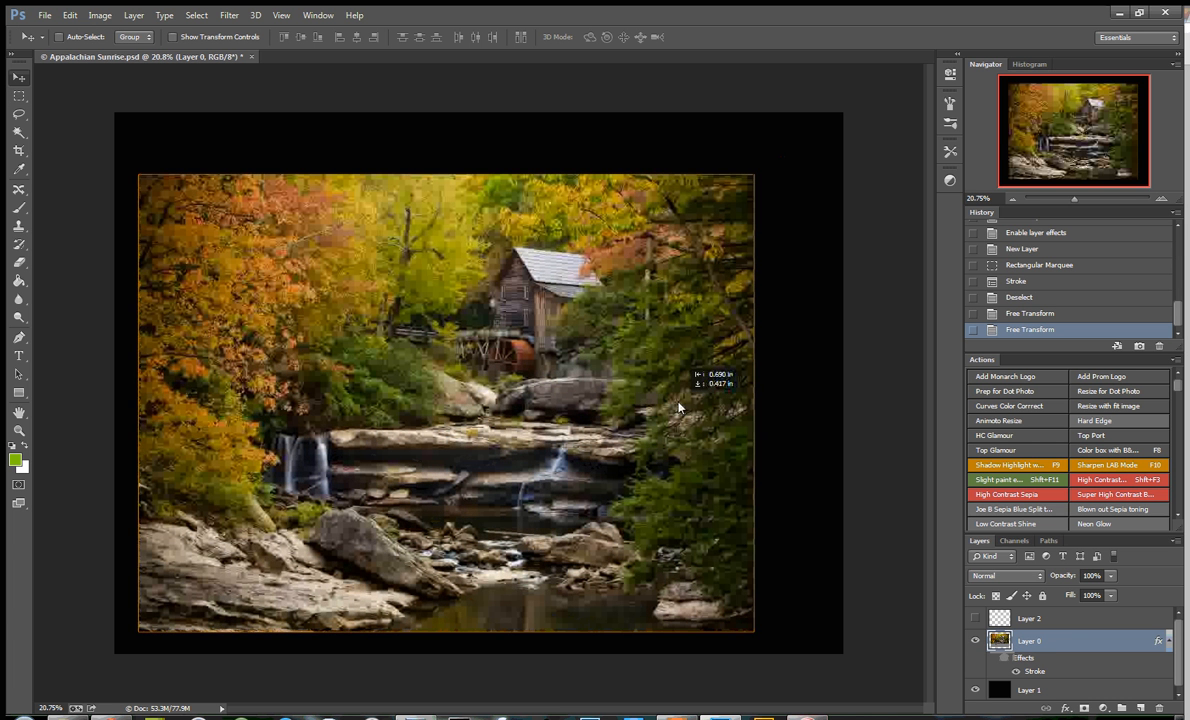
pyautogui.moveTo(679, 408); pyautogui.dragTo(684, 408)
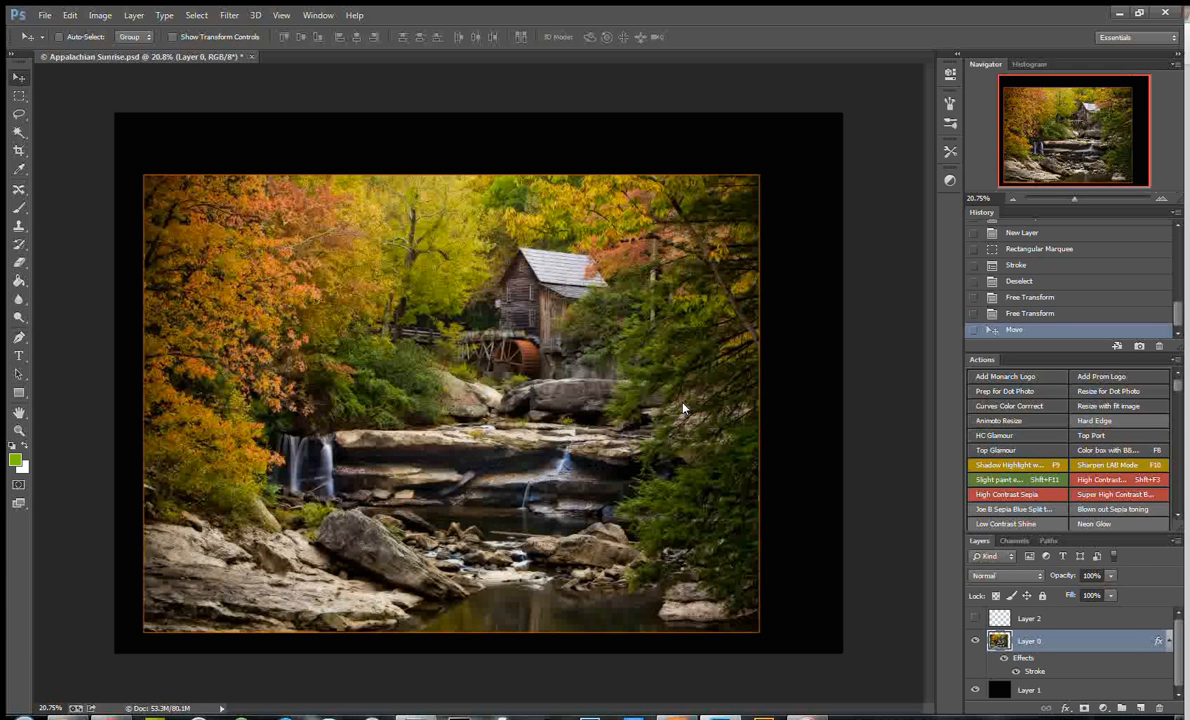
# Step: Scale the photo down proportionally, leaving wide black areas above it and to its right
pyautogui.hotkey('ctrl', 't')
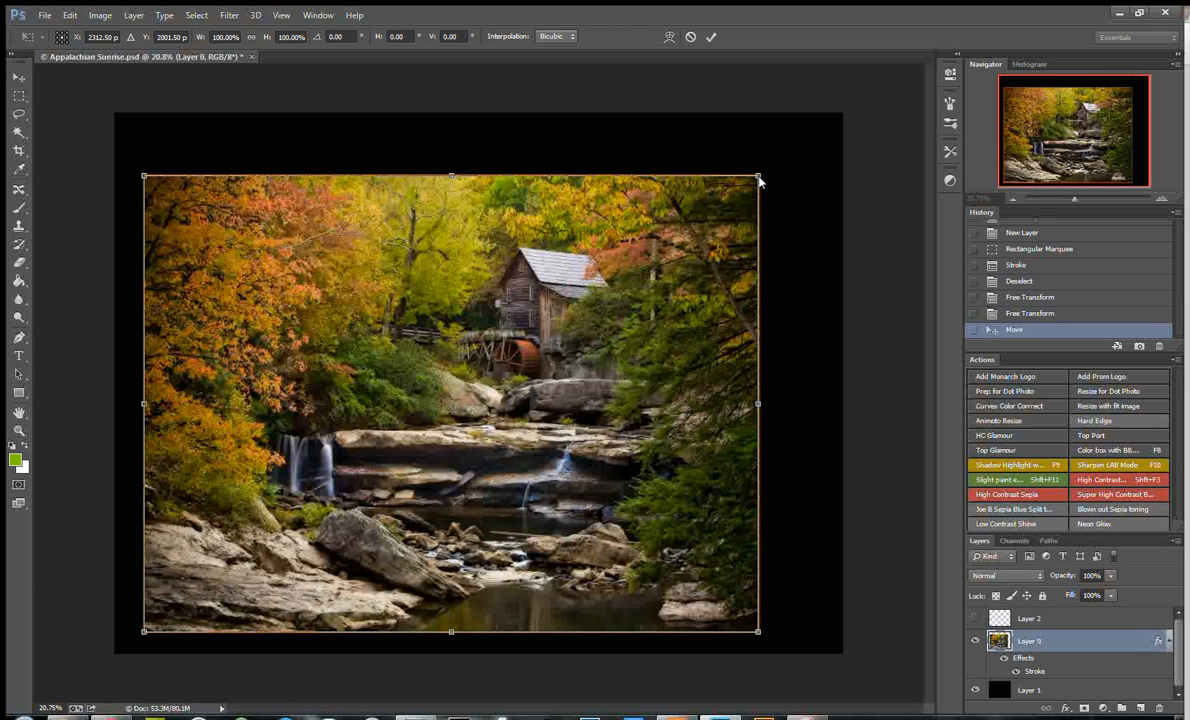
pyautogui.moveTo(758, 180); pyautogui.dragTo(542, 364)
pyautogui.click(712, 37)
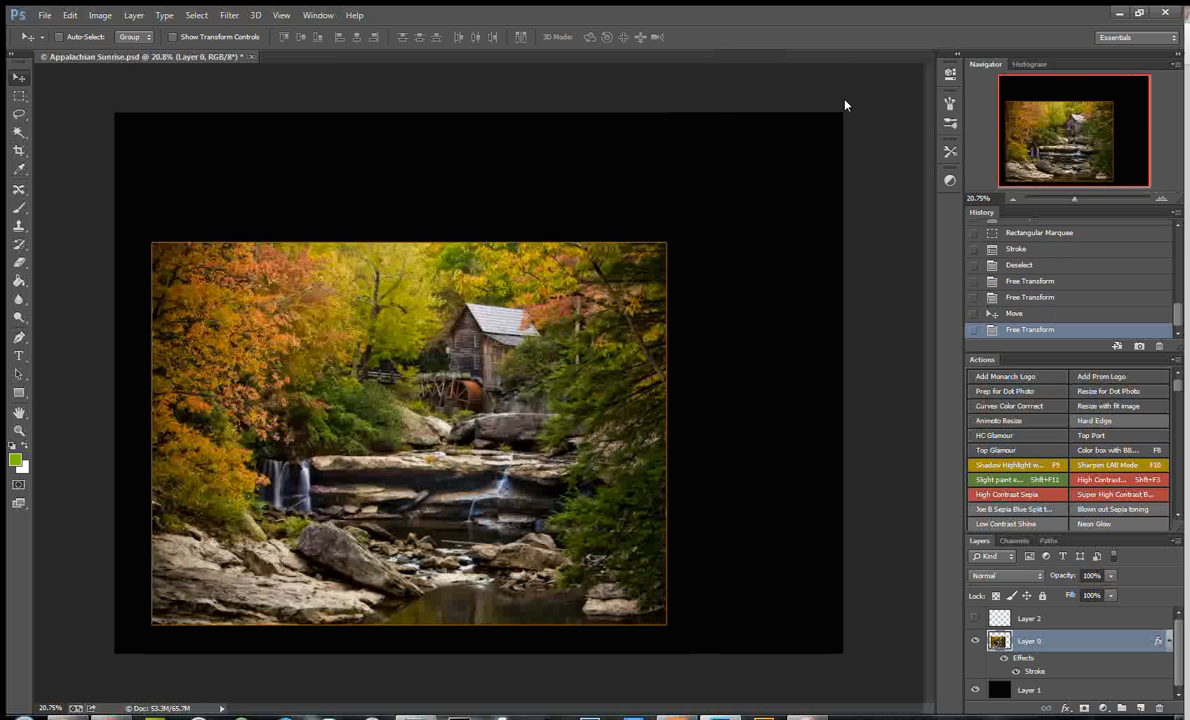
# Step: Enlarge the photo proportionally from its lower-left corner until the black border is about equally wide on all sides
pyautogui.scroll(1, 845, 104)
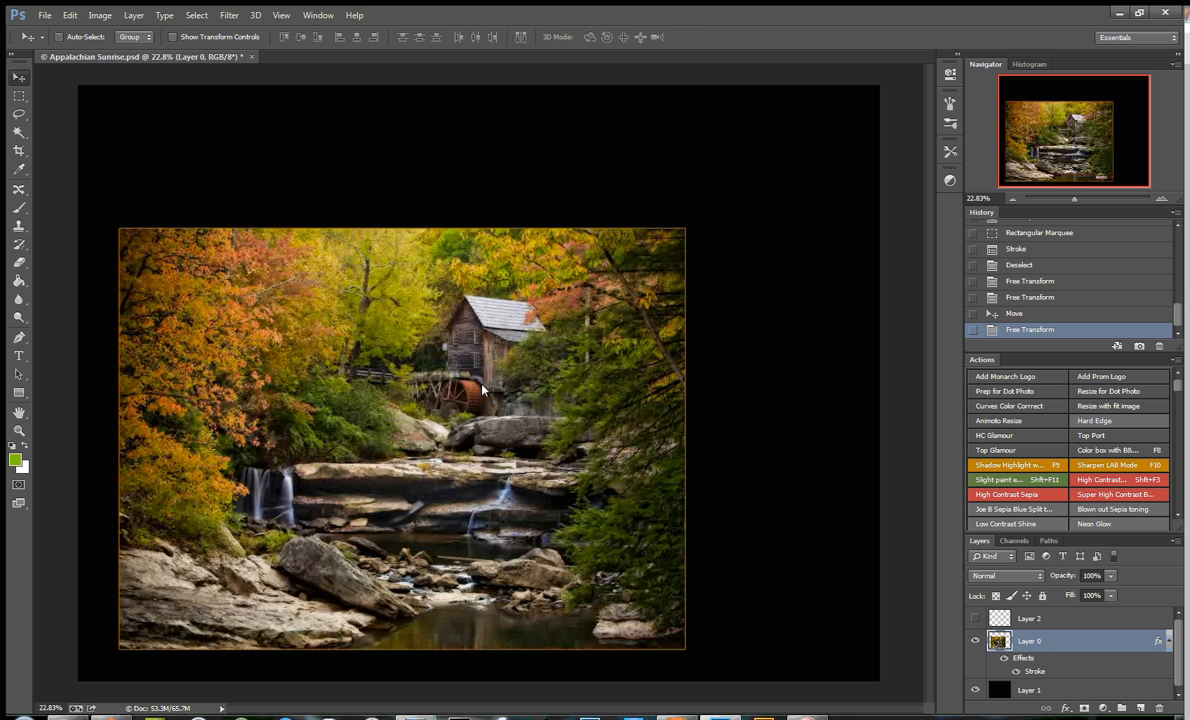
pyautogui.hotkey('ctrl', 't')
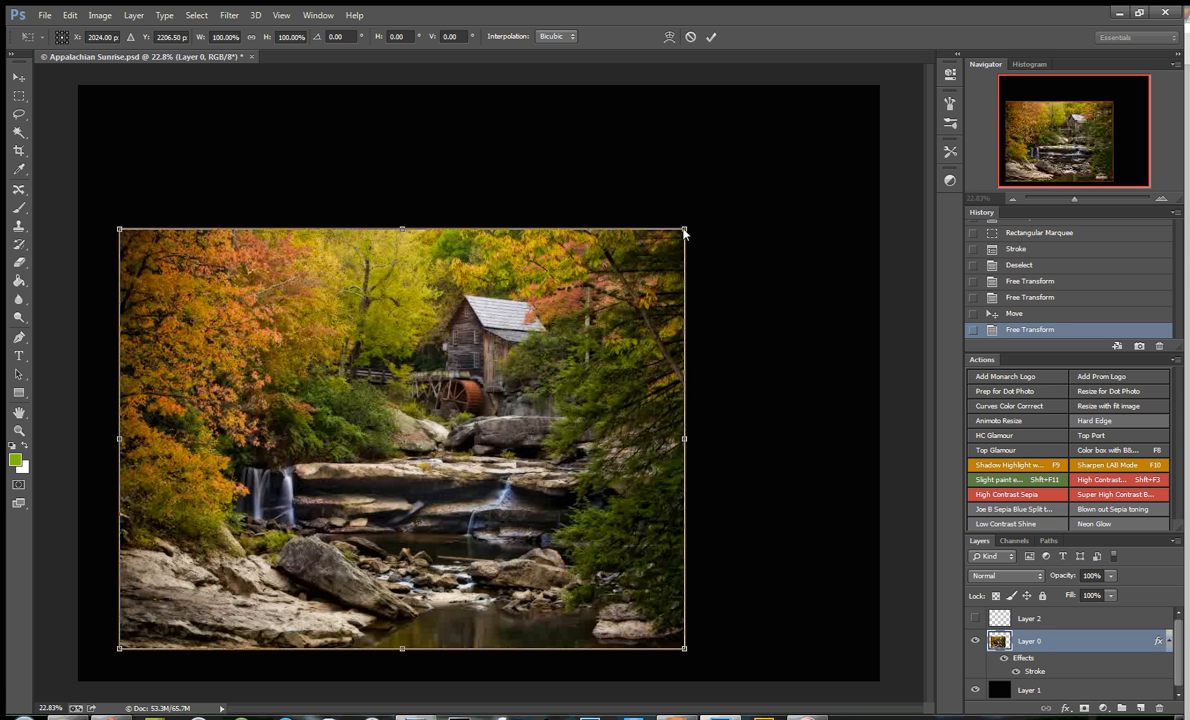
pyautogui.moveTo(684, 233); pyautogui.dragTo(763, 207)
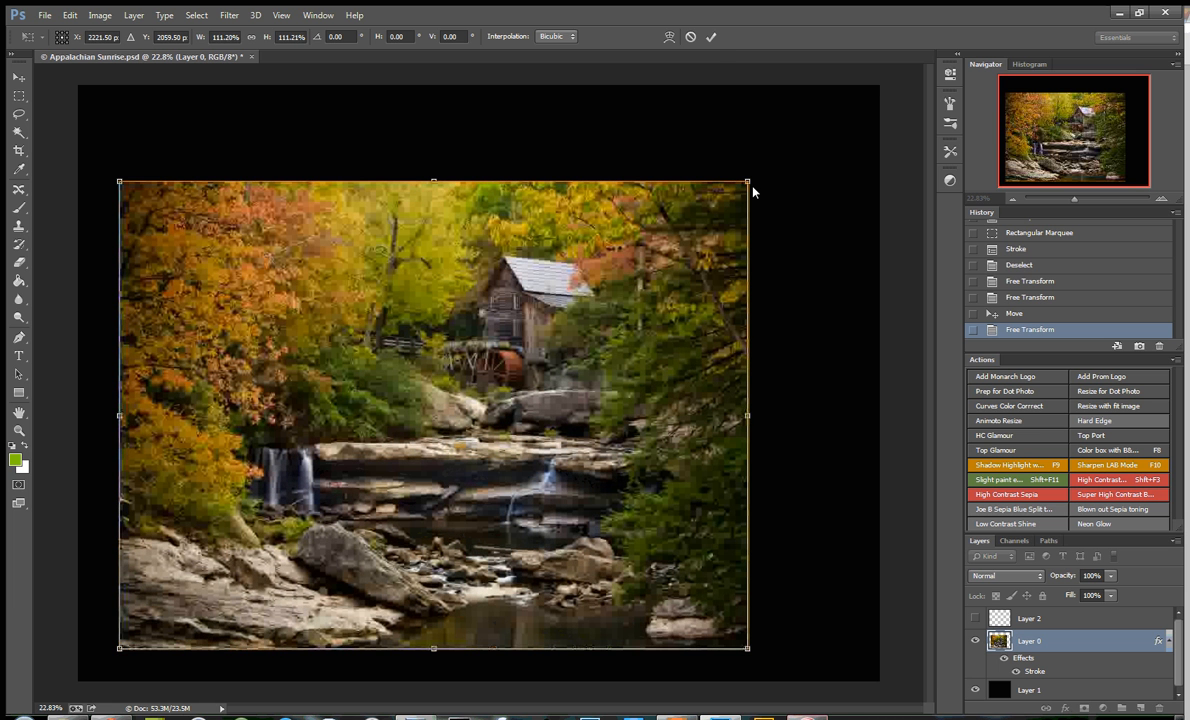
pyautogui.moveTo(754, 191); pyautogui.dragTo(826, 126)
pyautogui.click(711, 37)
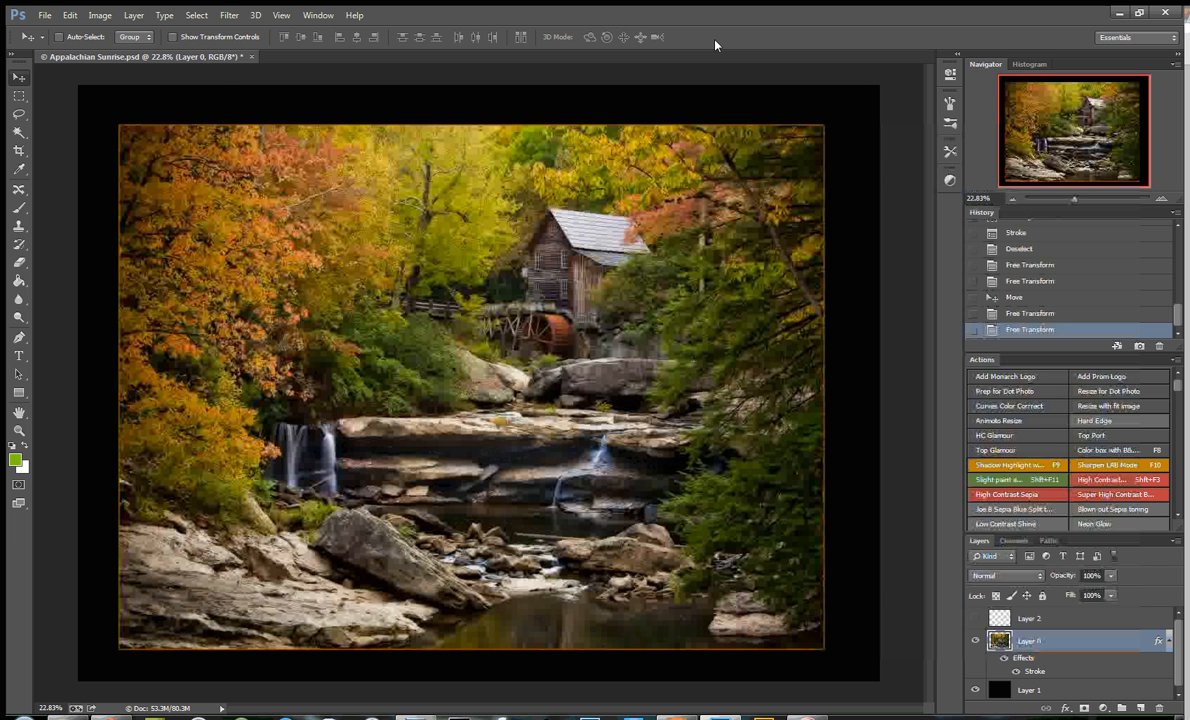
# Step: Save the layered document to the Desktop as Appalachian Sunrise in Photoshop format, replacing the existing file
pyautogui.click(45, 15)
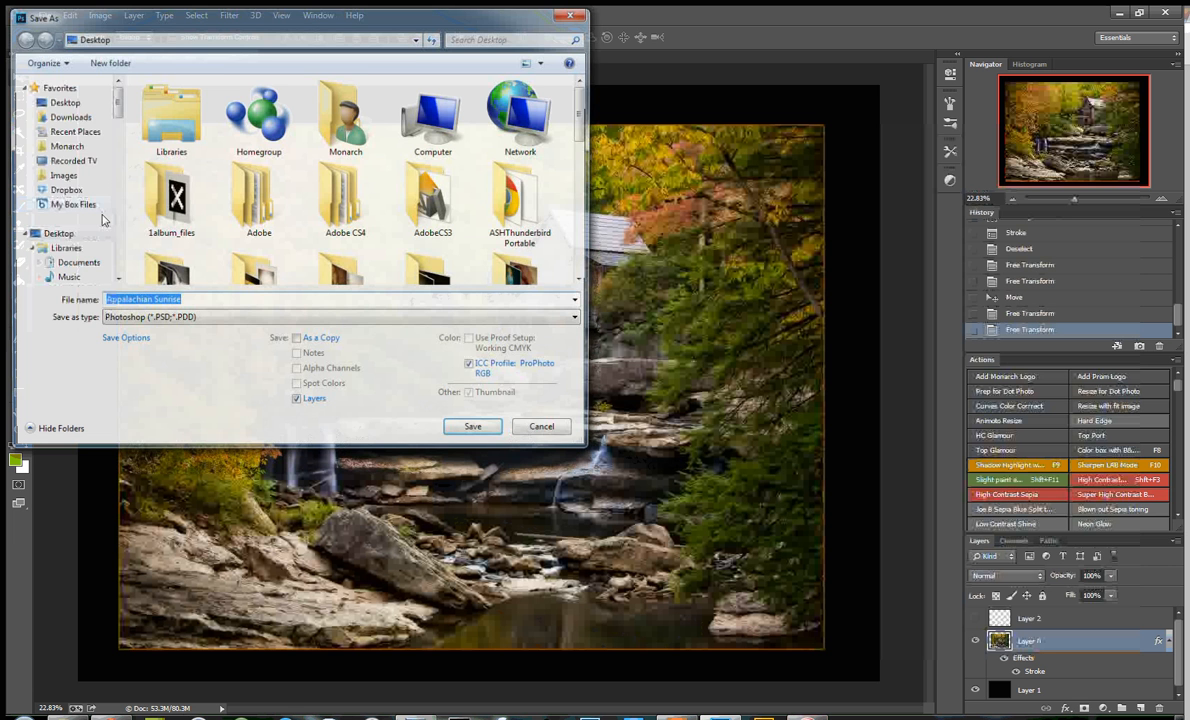
pyautogui.press('Tab')
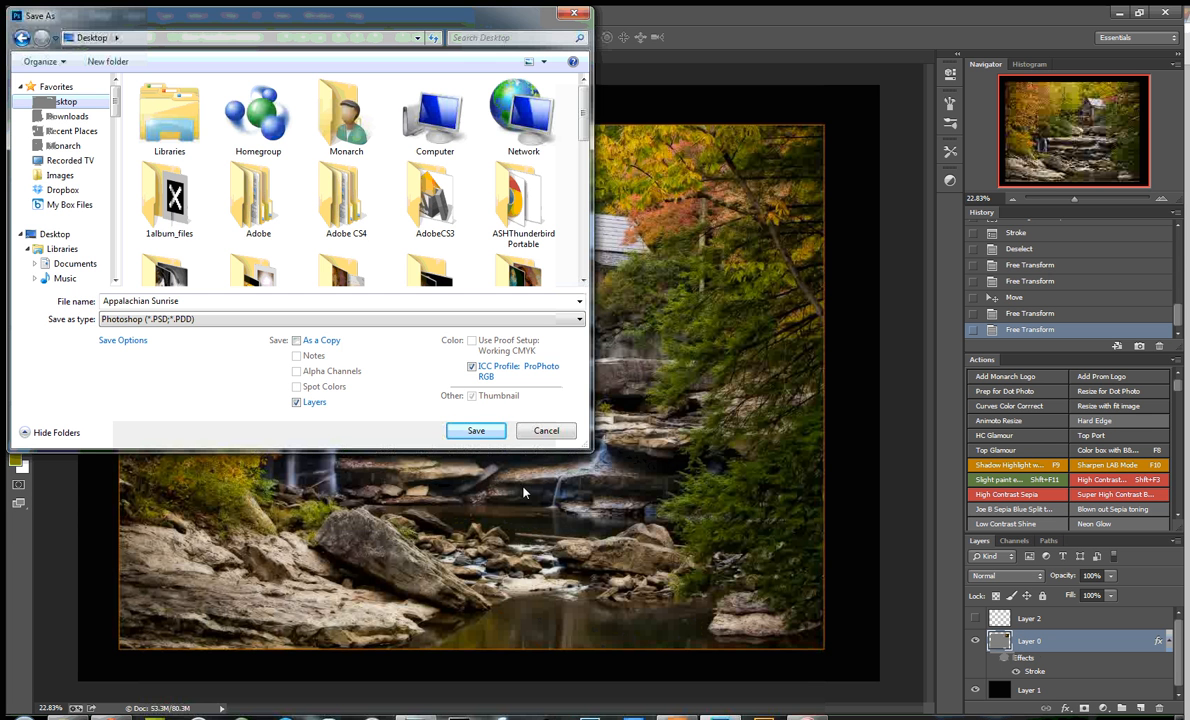
pyautogui.click(474, 431)
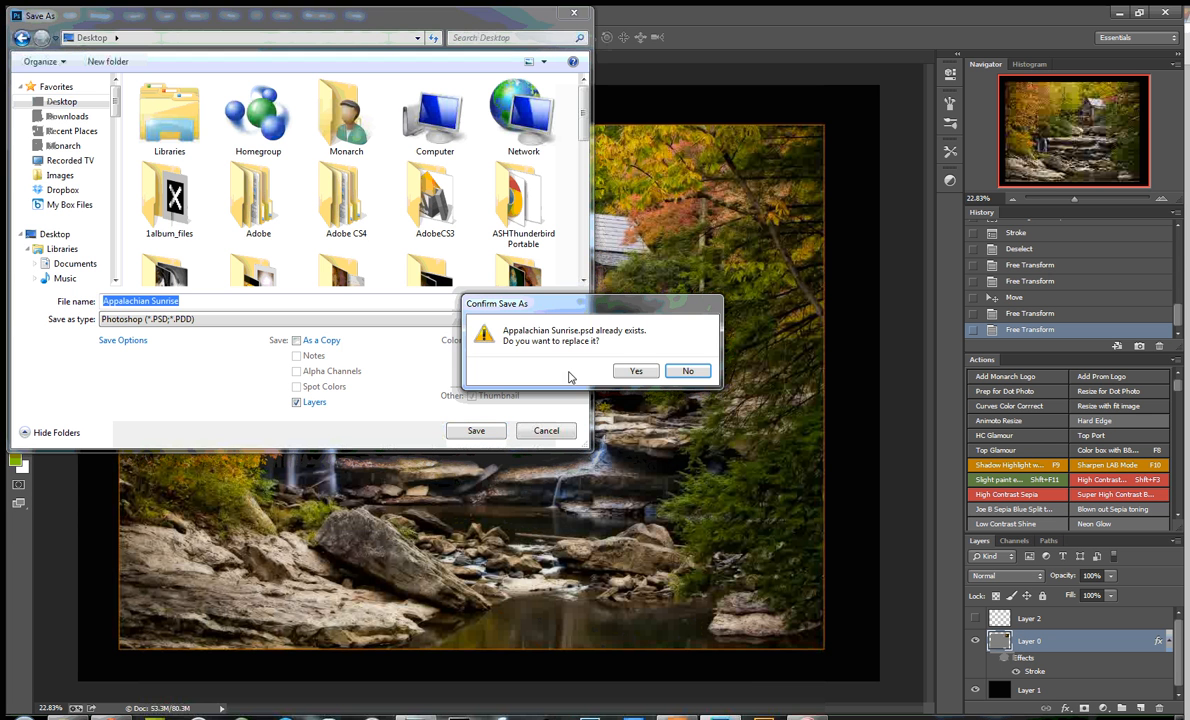
pyautogui.click(632, 370)
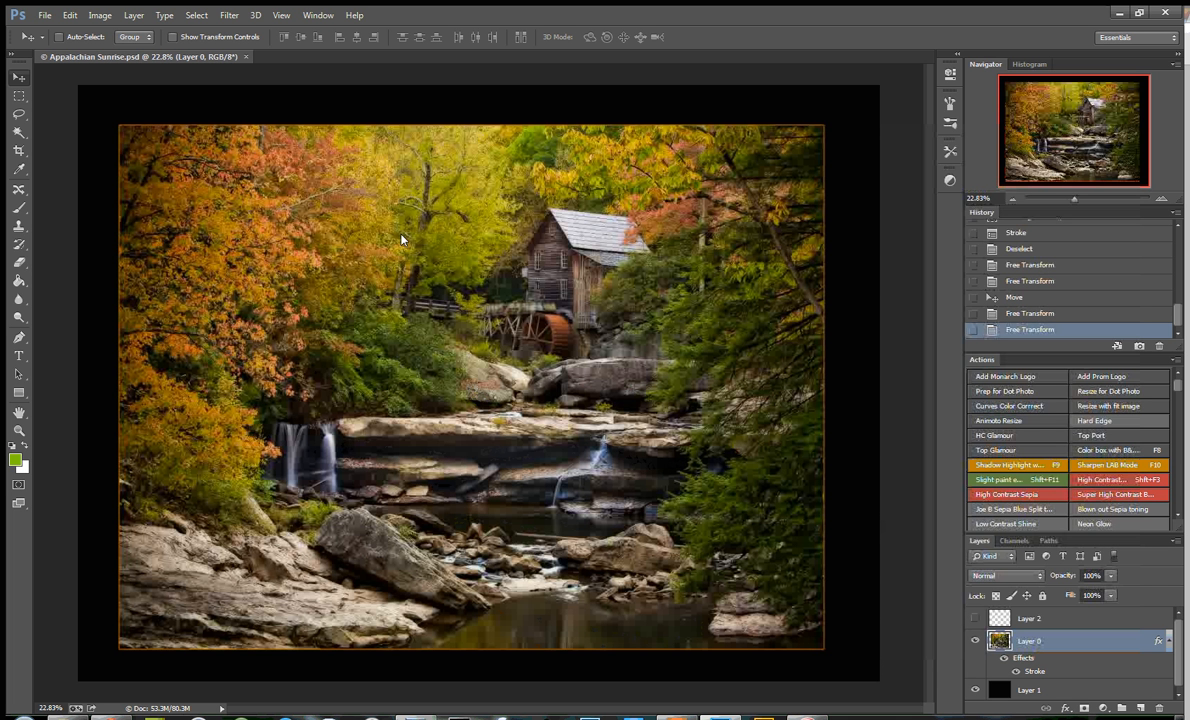
# Step: Check the image dimensions in inches, and resize the whole document proportionally to a width of 2000 pixels
pyautogui.click(100, 15)
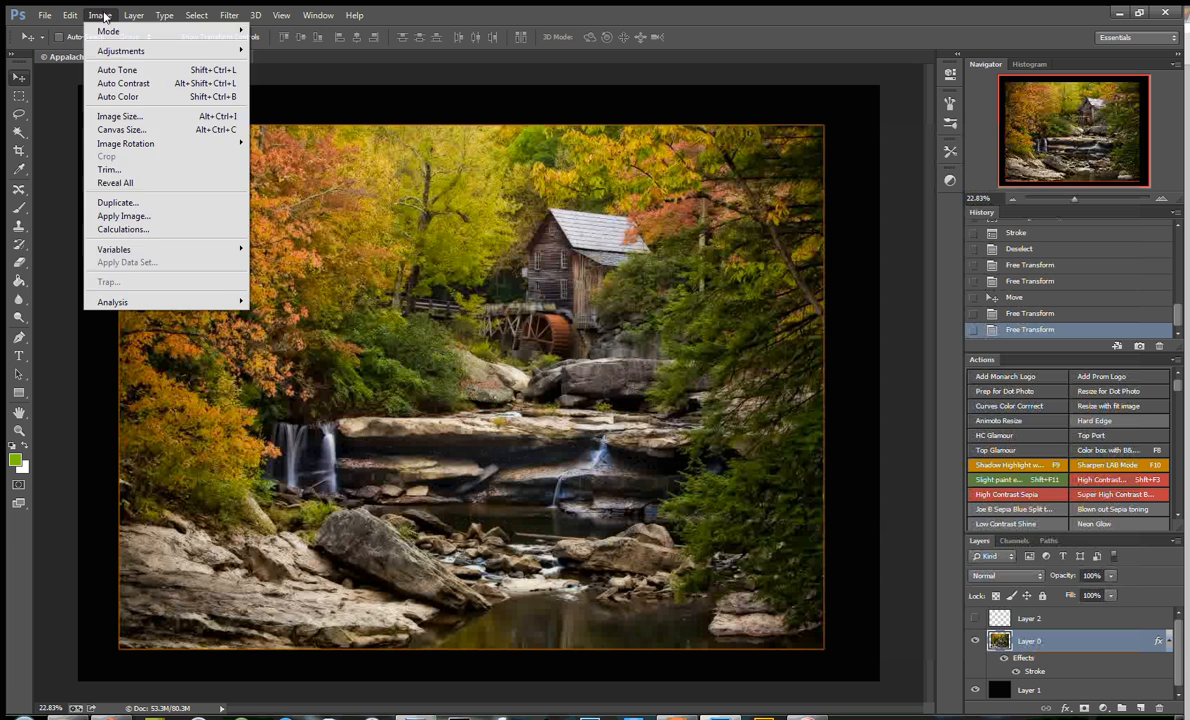
pyautogui.click(135, 116)
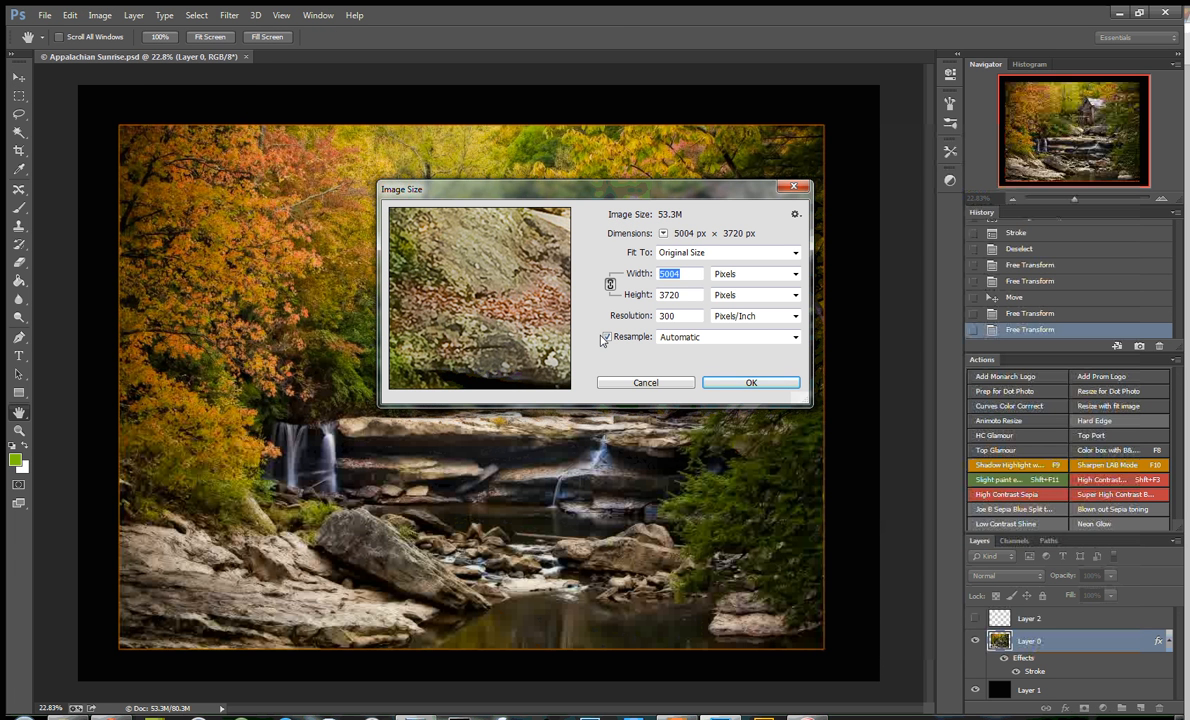
pyautogui.click(795, 274)
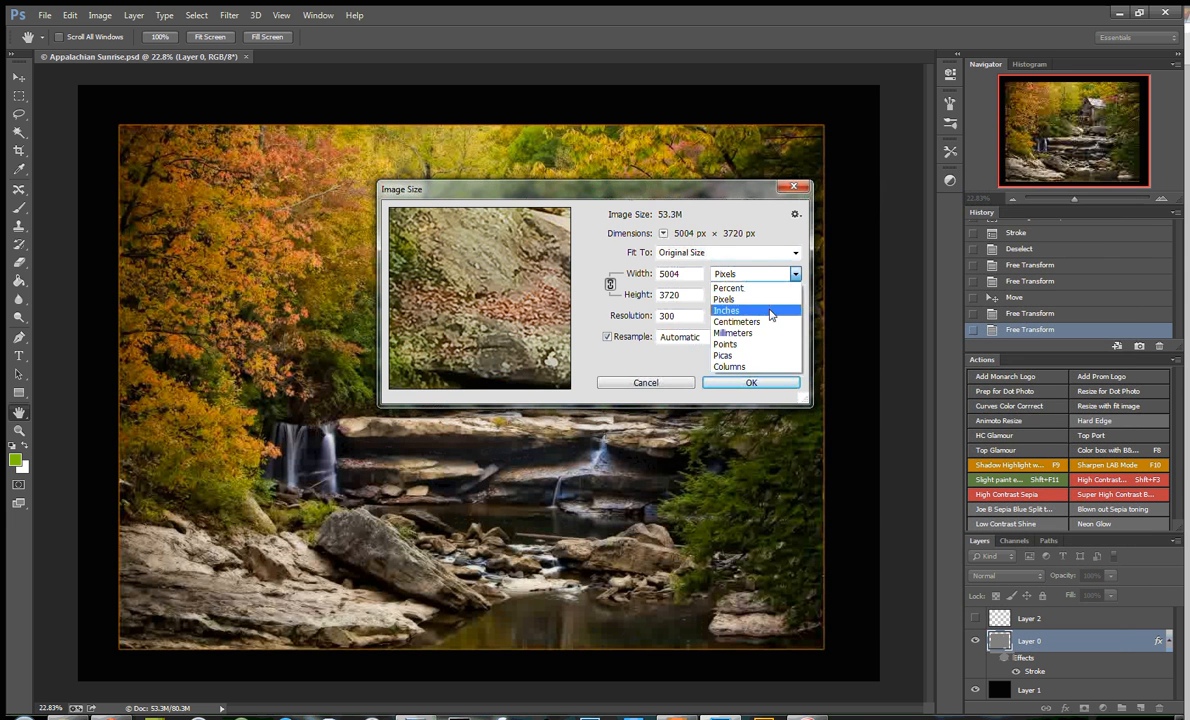
pyautogui.click(771, 311)
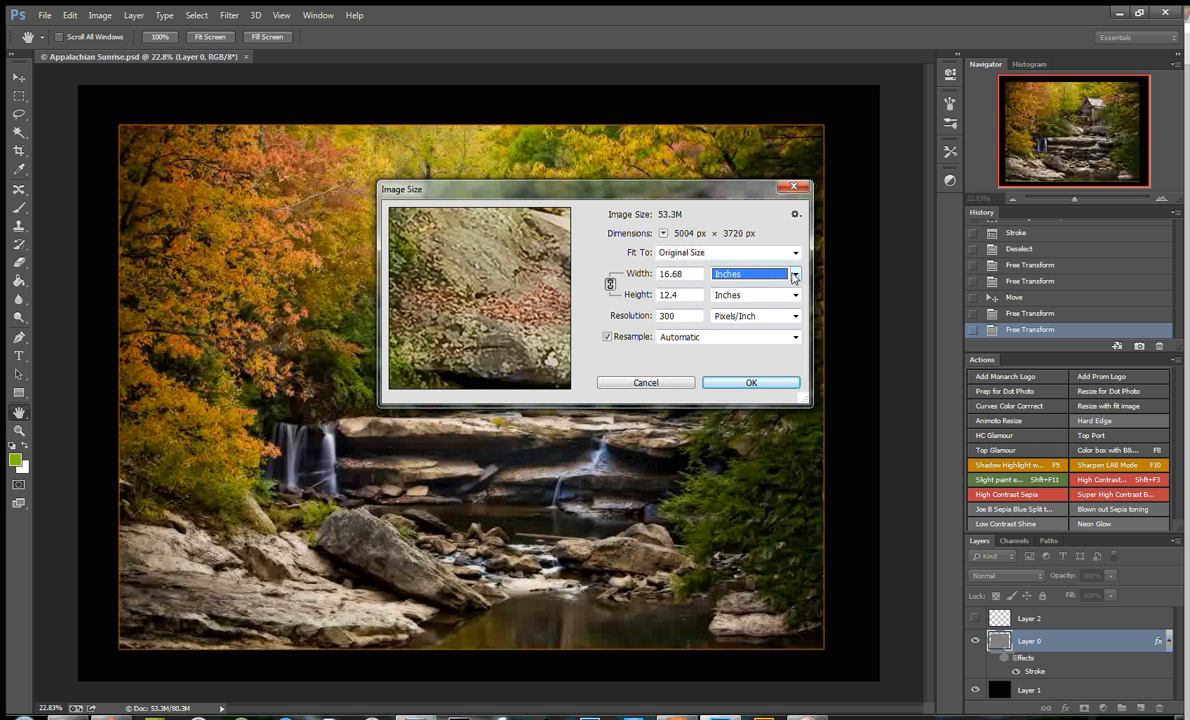
pyautogui.click(765, 274)
pyautogui.click(742, 302)
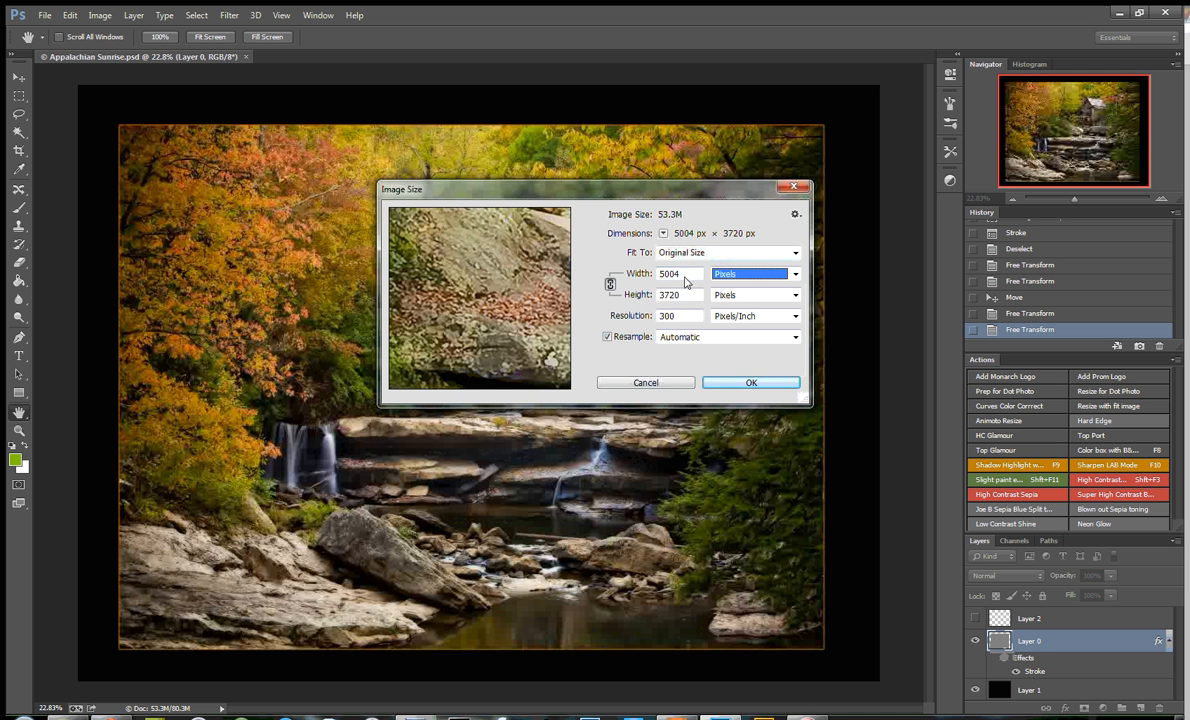
pyautogui.doubleClick(665, 275)
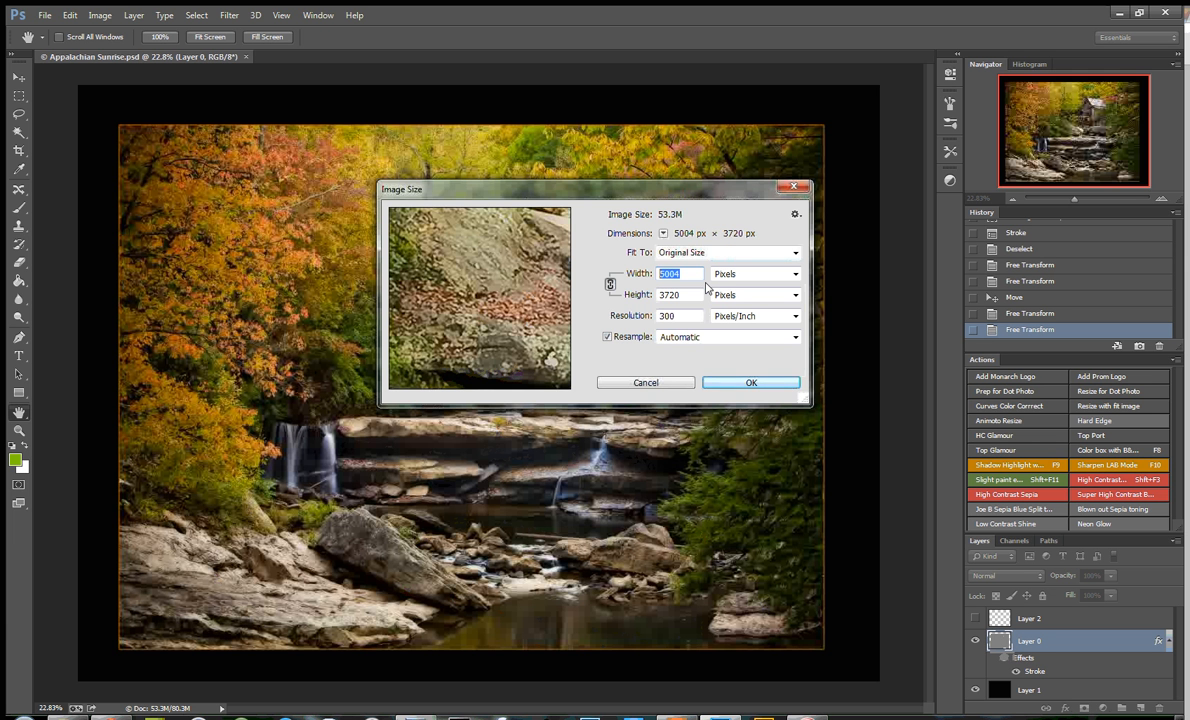
pyautogui.write('2000')
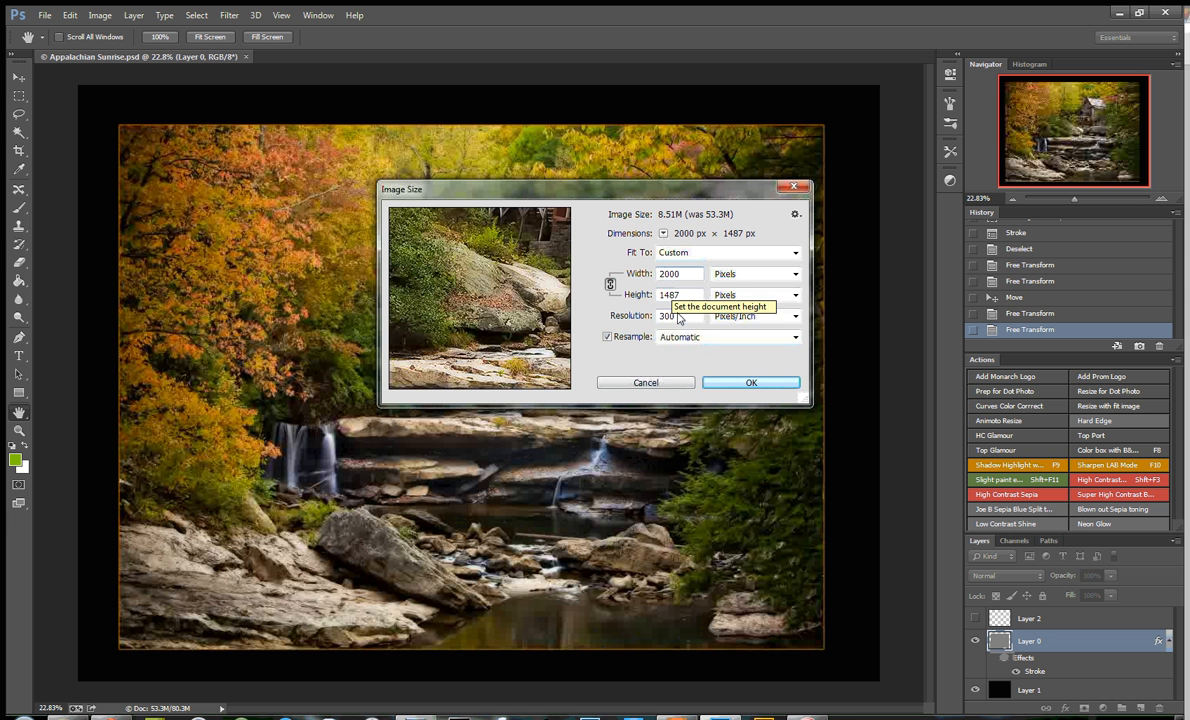
pyautogui.click(735, 383)
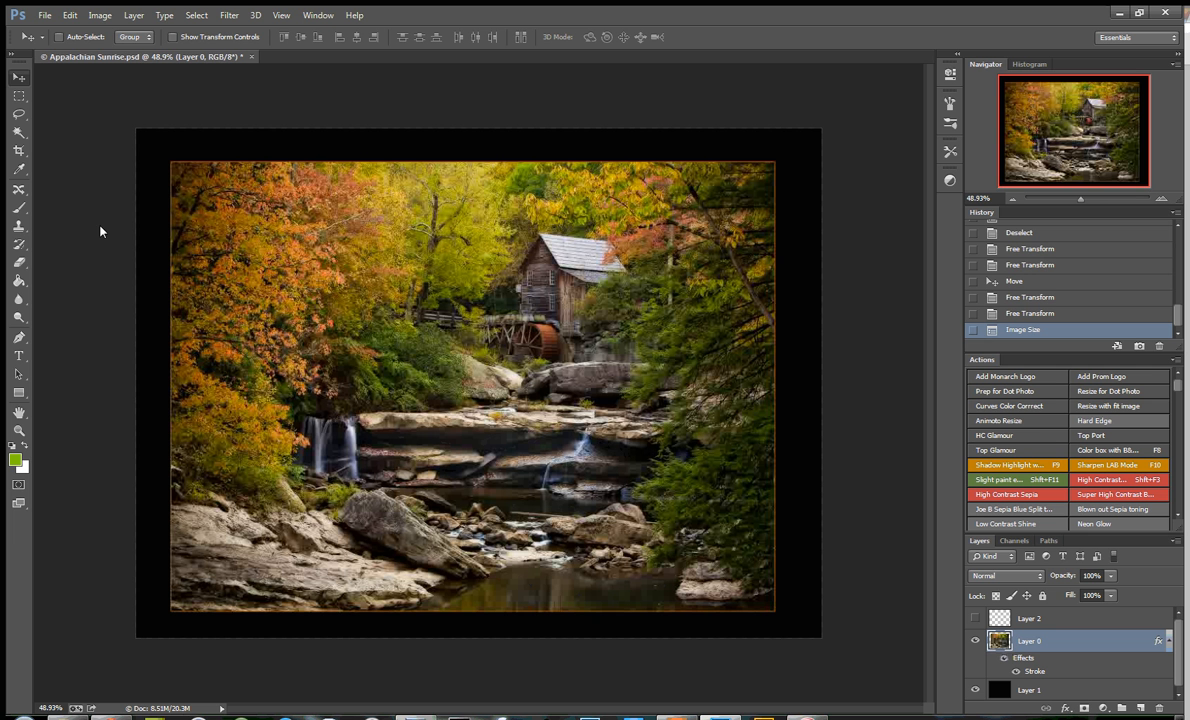
# Step: Set up a JPEG copy of the resized image on the Desktop, named Brown_Appalachian_Sunrise.jpg
pyautogui.click(46, 16)
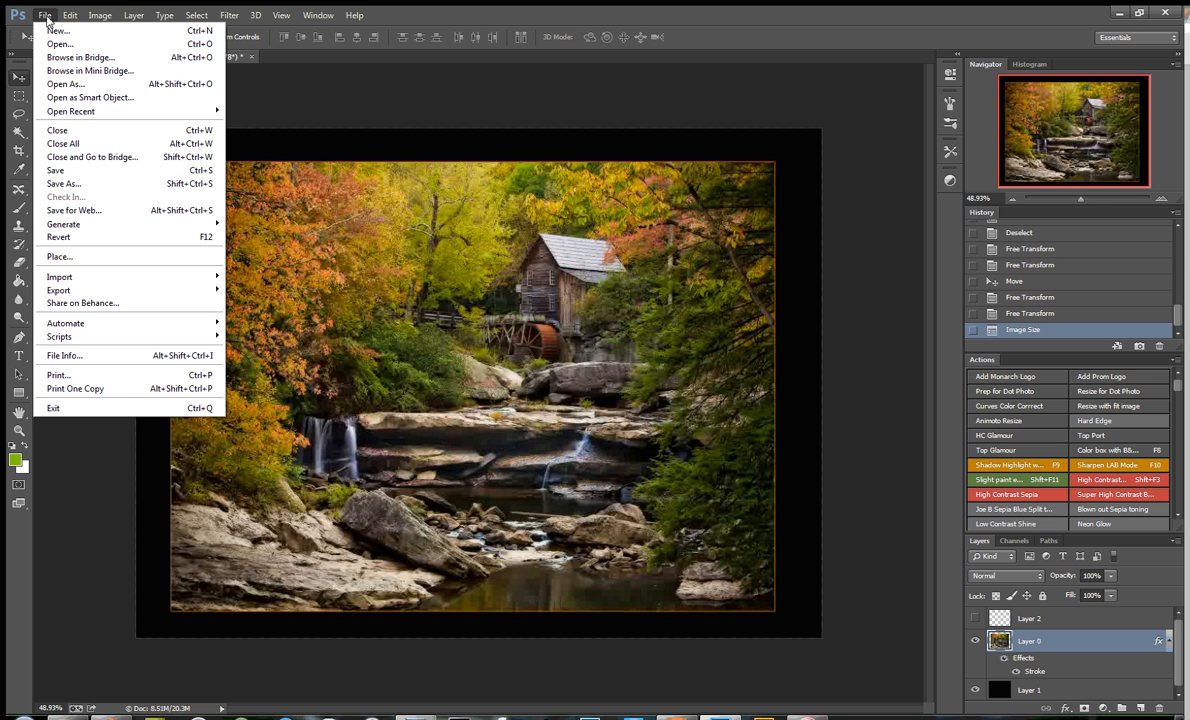
pyautogui.click(66, 183)
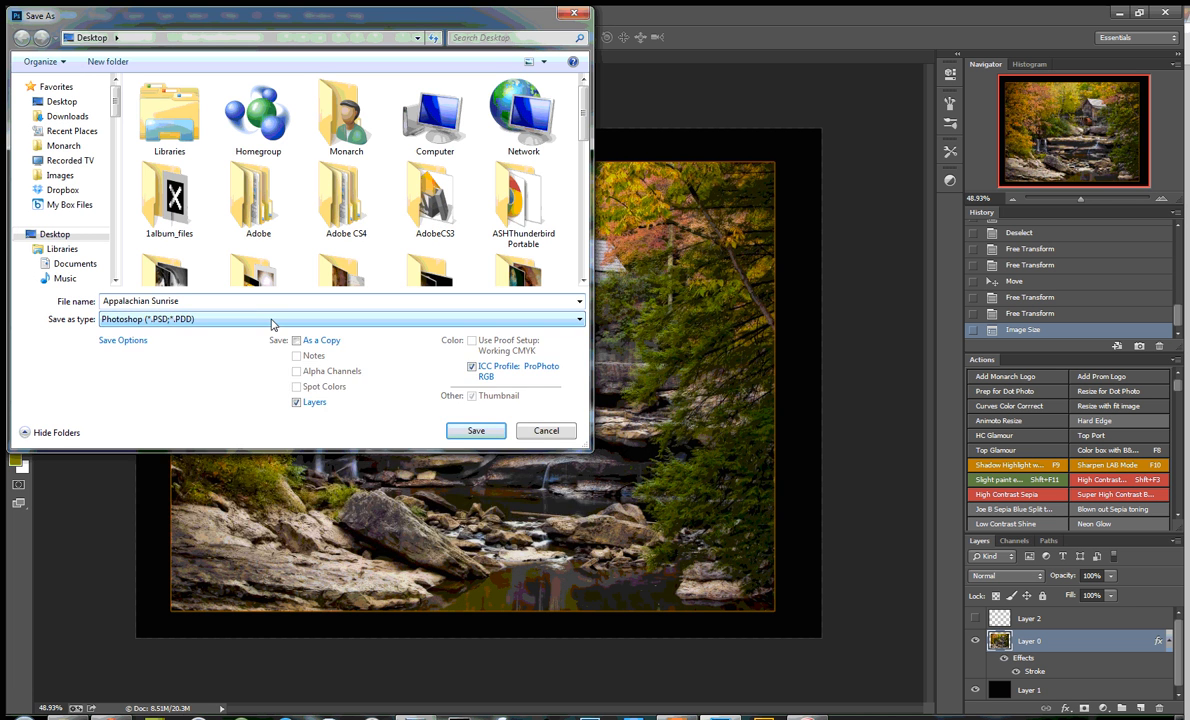
pyautogui.click(271, 319)
pyautogui.click(234, 428)
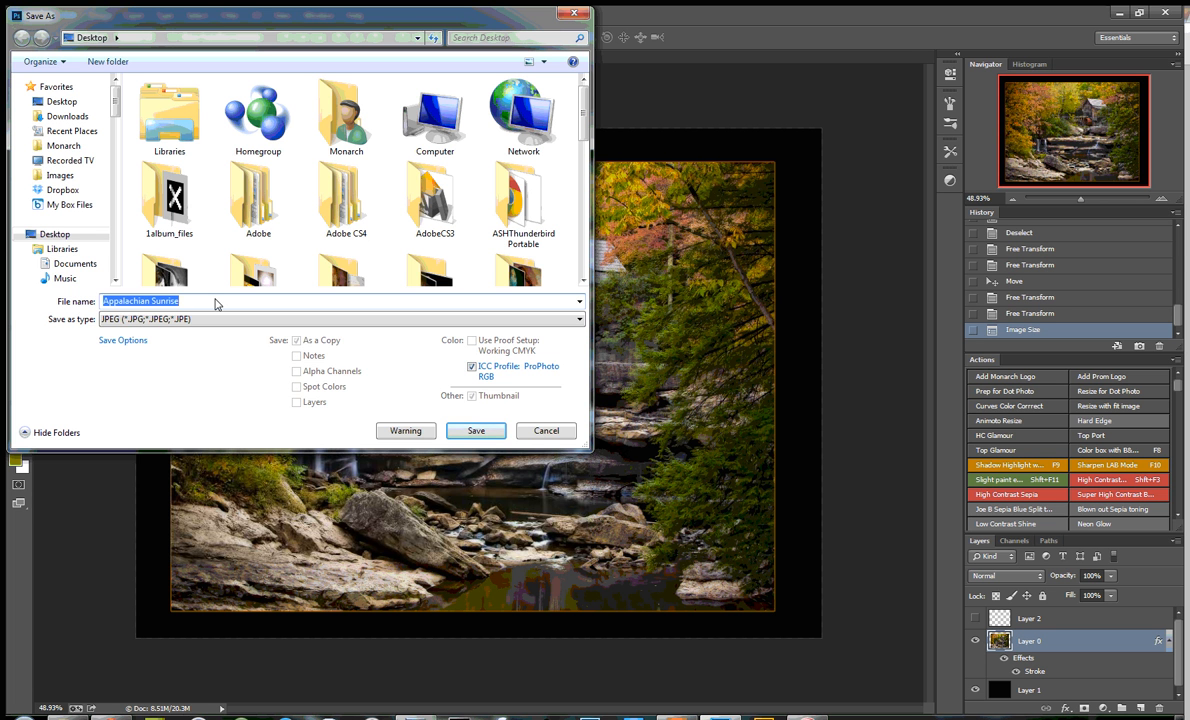
pyautogui.write('Brown')
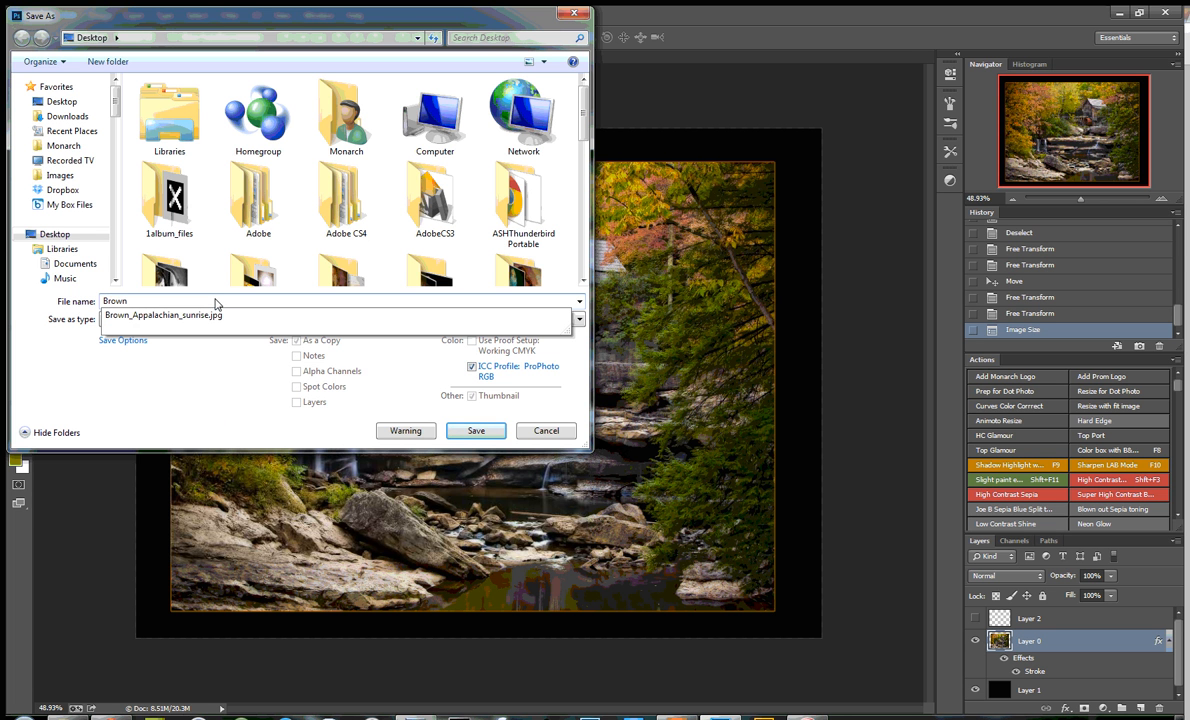
pyautogui.click(217, 317)
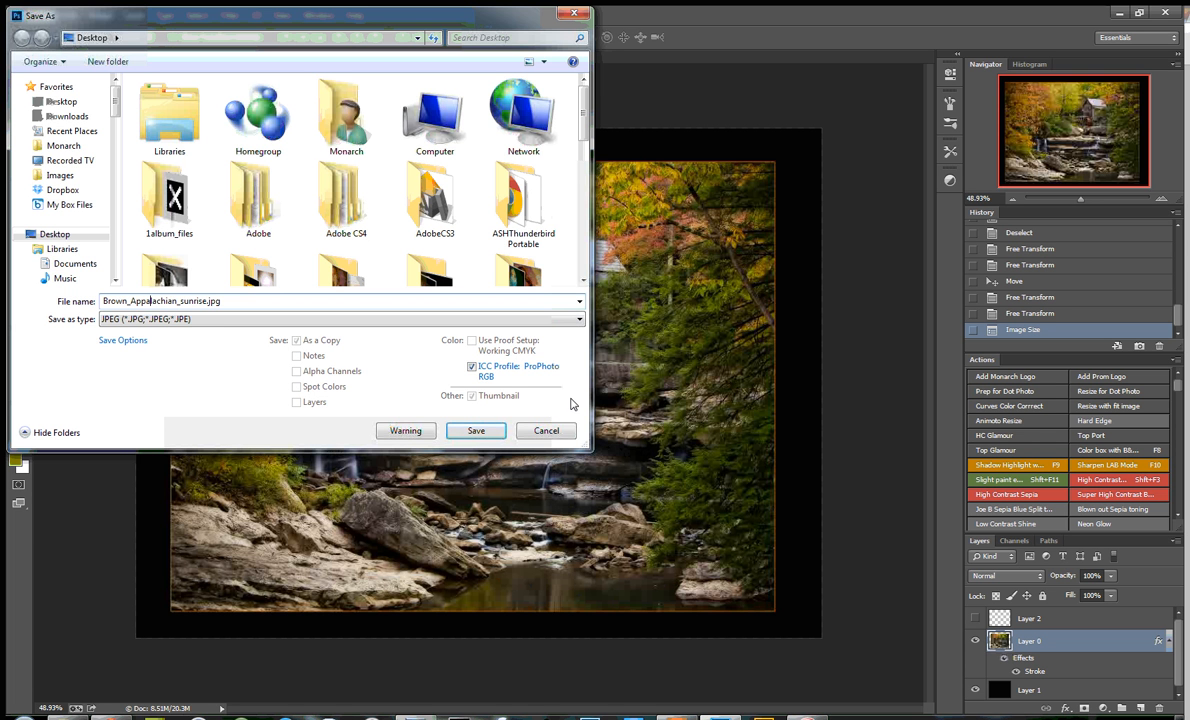
pyautogui.press('Tab')
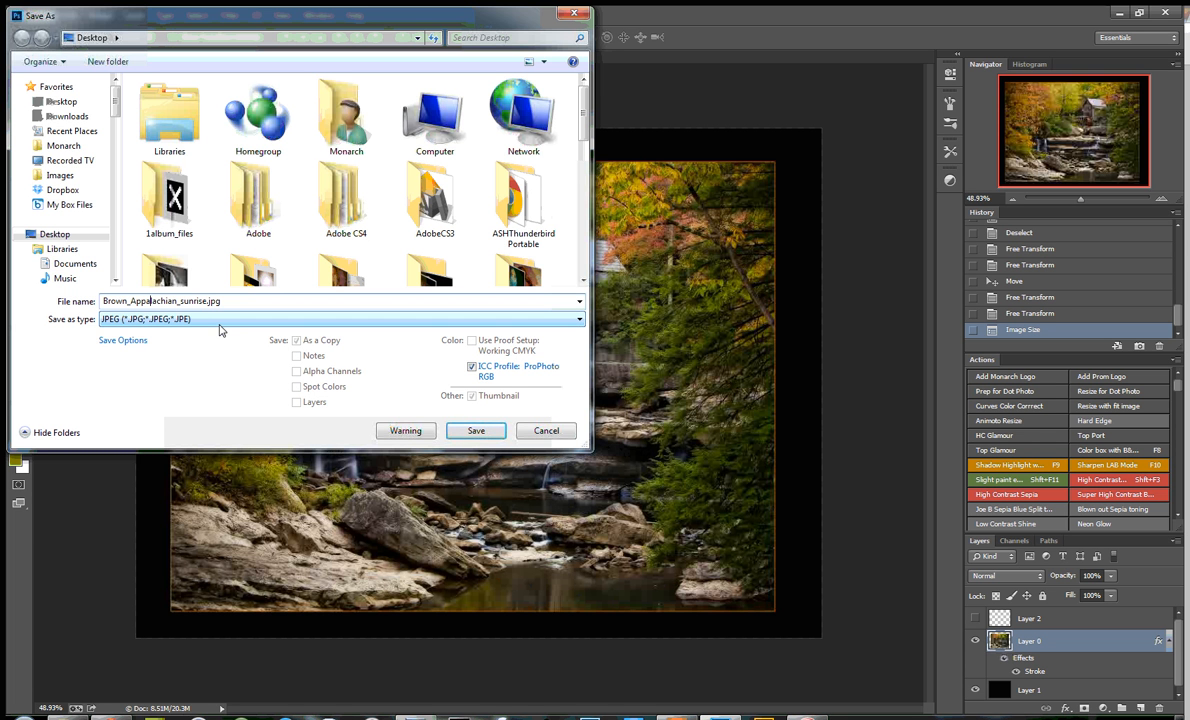
pyautogui.click(184, 302)
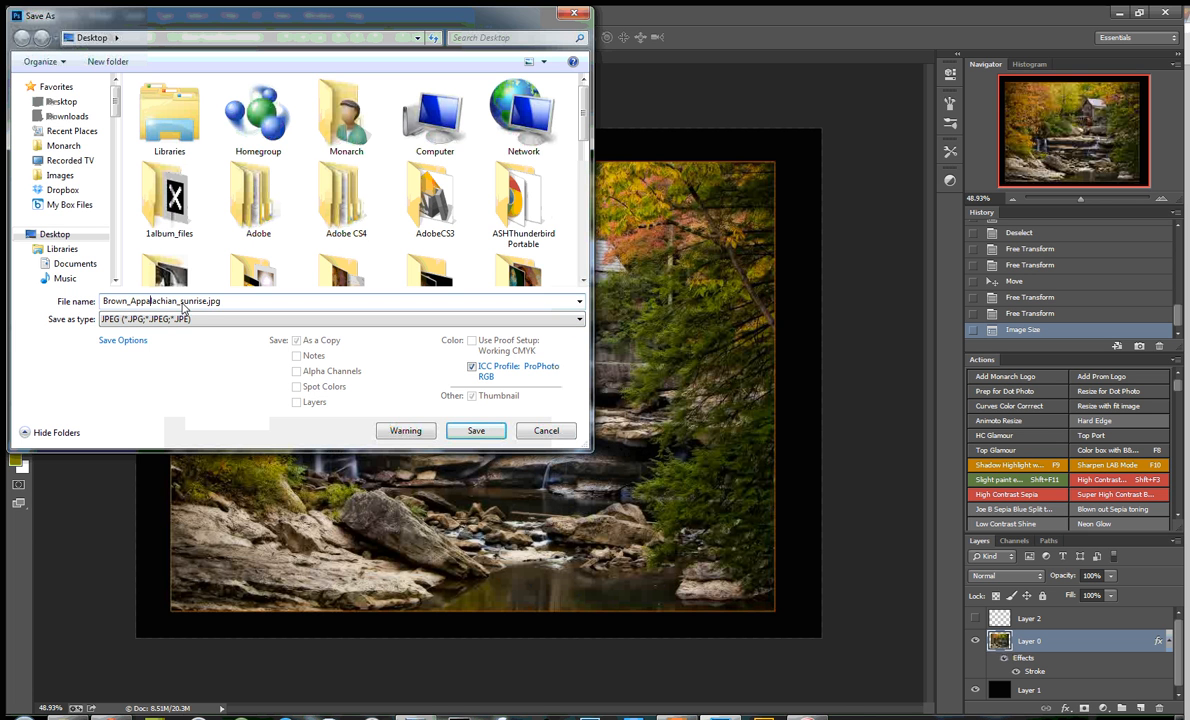
pyautogui.press('Delete')
pyautogui.write('S')
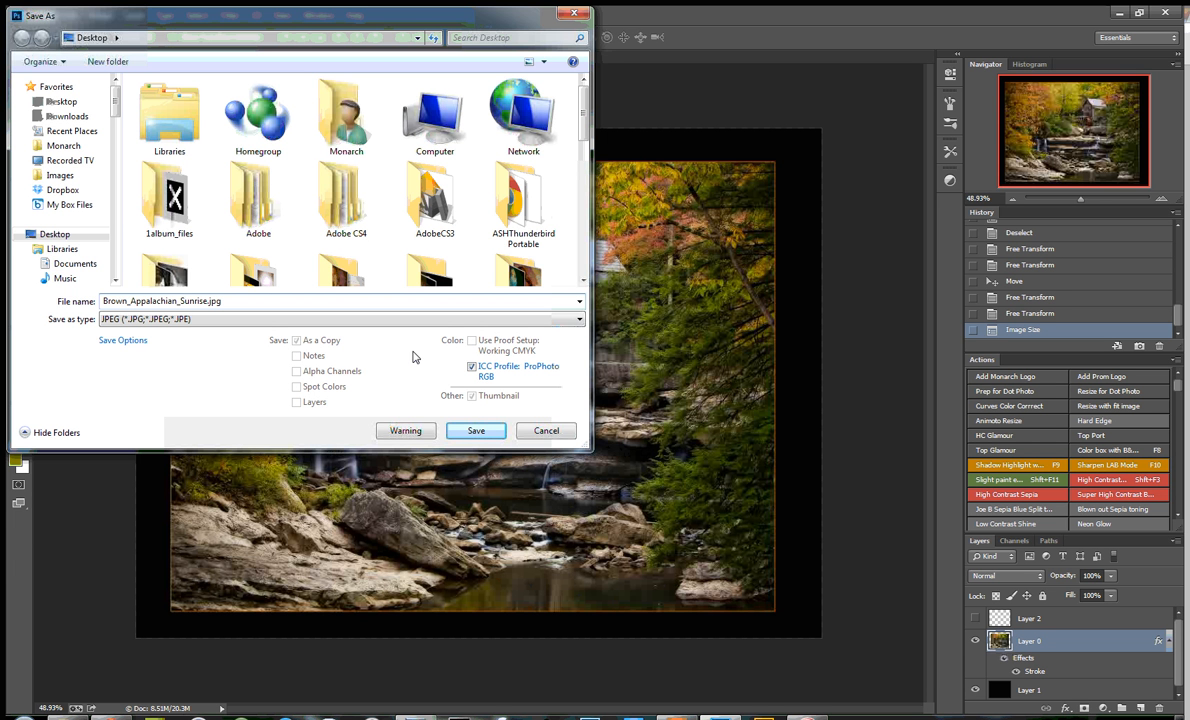
# Step: Save the JPEG copy at Maximum quality 12 in the Baseline ("Standard") format
pyautogui.click(474, 431)
pyautogui.click(638, 369)
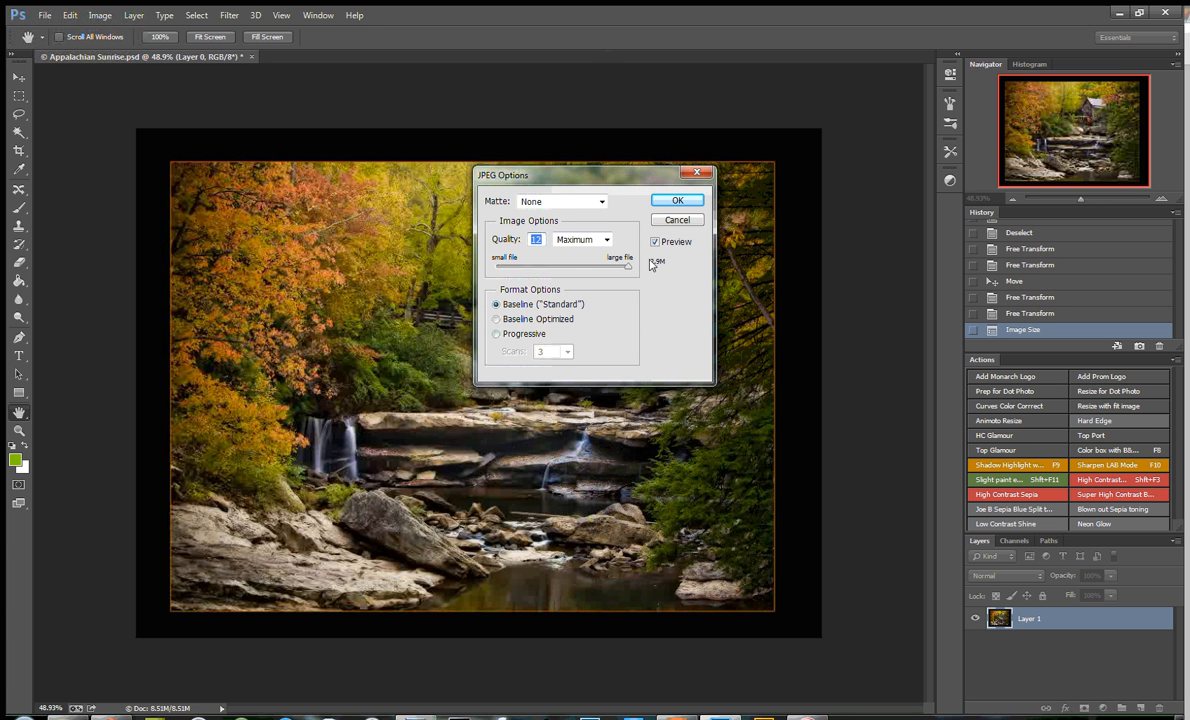
pyautogui.click(677, 200)
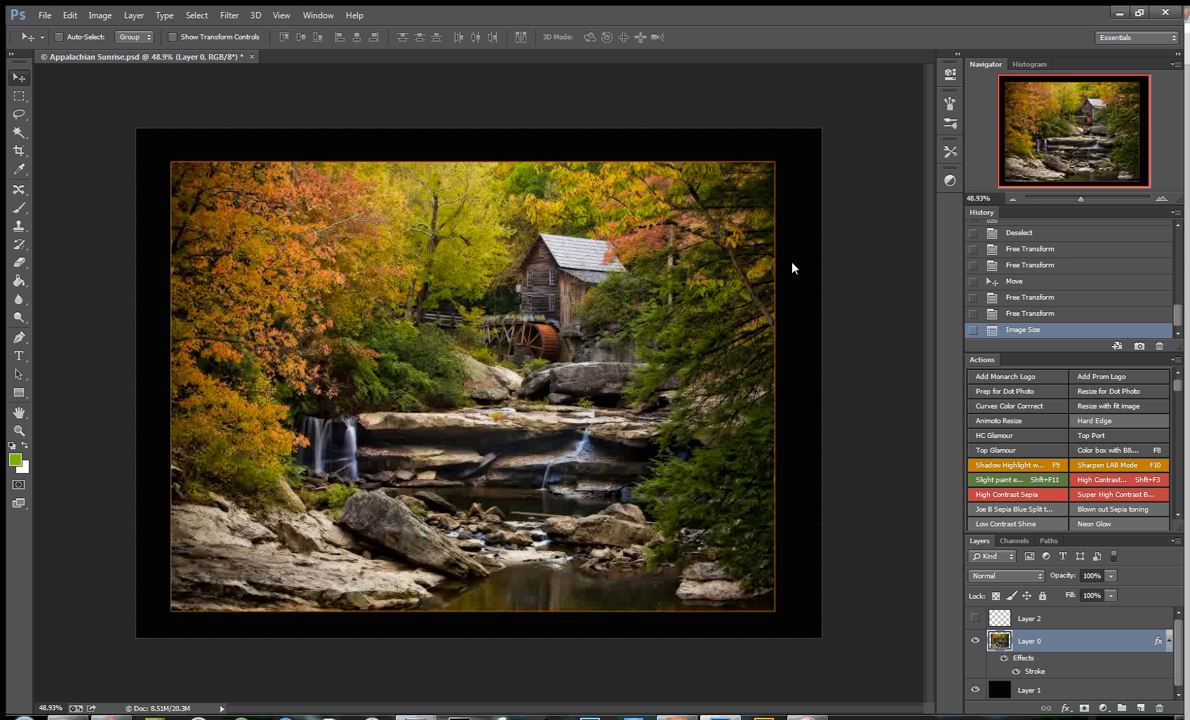
pyautogui.scroll(-1, 791, 268)
pyautogui.scroll(2, 791, 268)
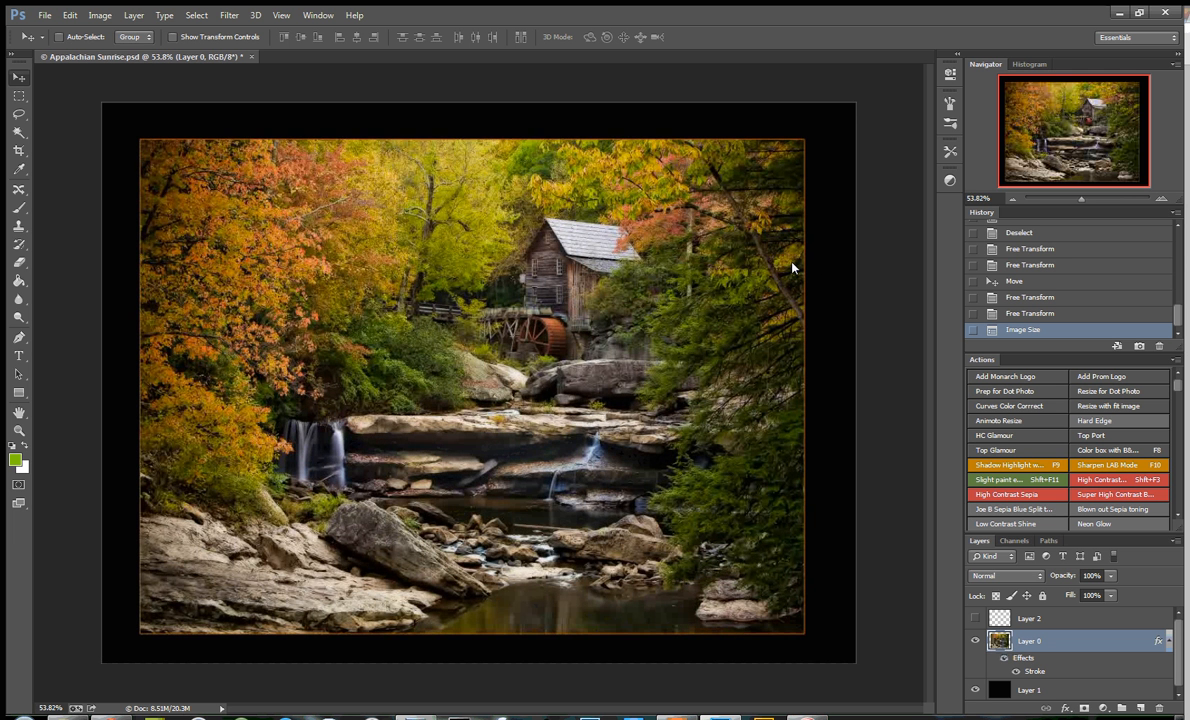